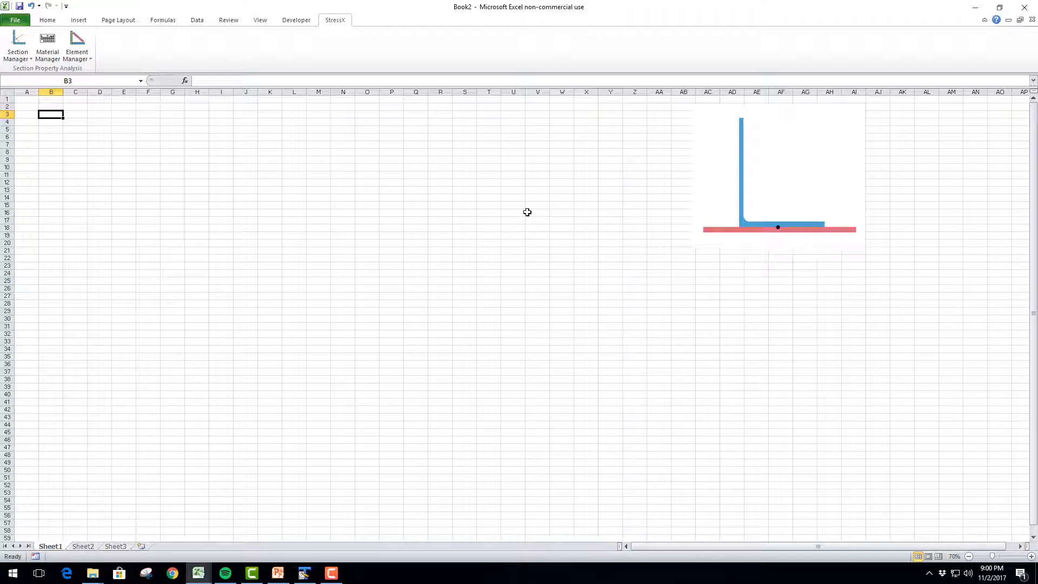
Add a new cross section to Sheet1 with its frame starting at cell B3
{"action": "left_click", "coordinate": [527, 212]}
{"action": "left_click", "coordinate": [47, 113]}
{"action": "left_click", "coordinate": [24, 59]}
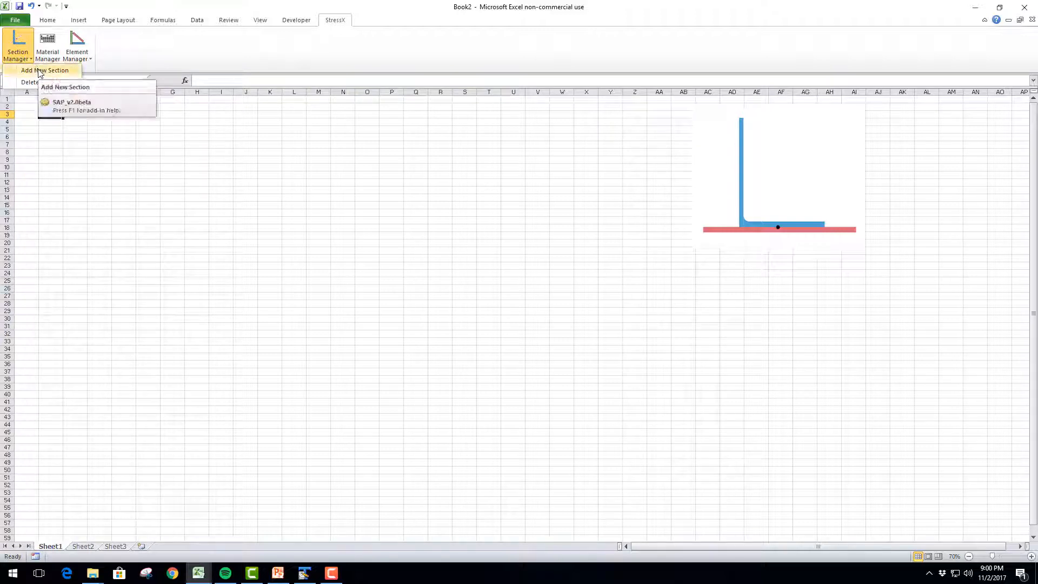
{"action": "left_click", "coordinate": [60, 75]}
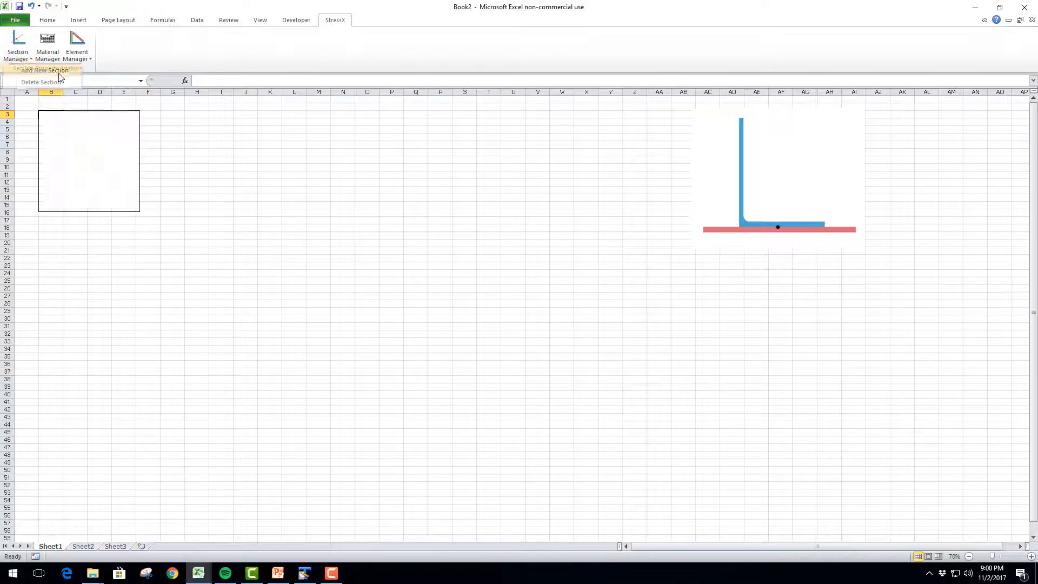
Enlarge the square section frame and position it over about columns A to I, rows 3 to 25
{"action": "left_click_drag", "start_coordinate": [87, 151], "coordinate": [81, 195]}
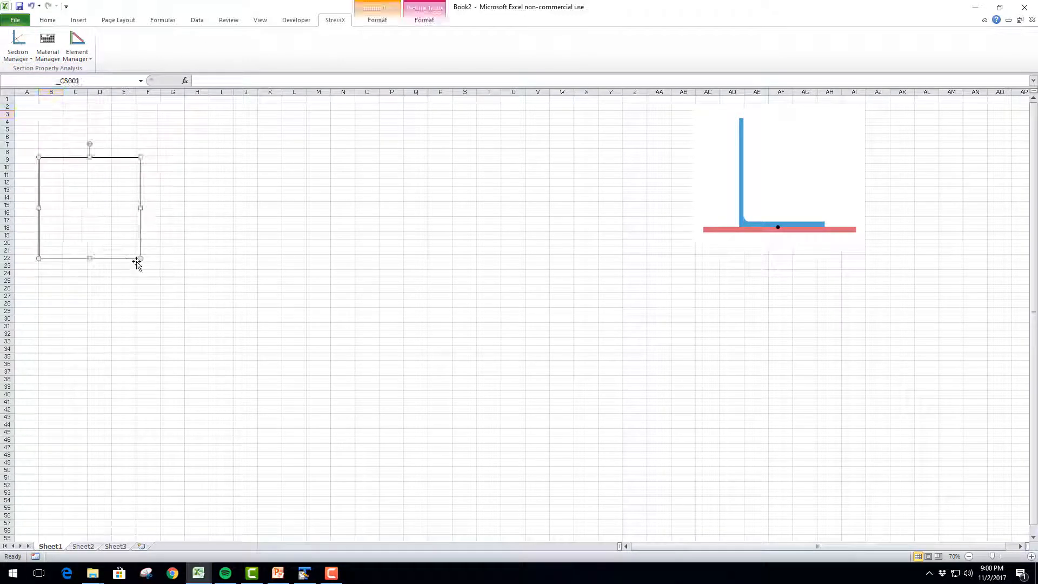
{"action": "left_click_drag", "start_coordinate": [141, 259], "coordinate": [232, 332]}
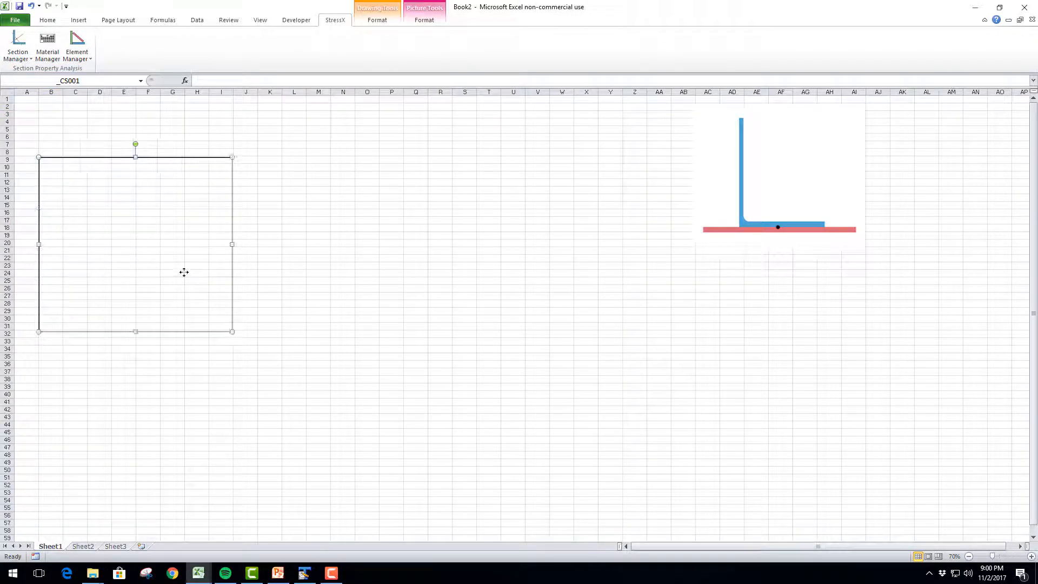
{"action": "left_click_drag", "start_coordinate": [184, 274], "coordinate": [172, 222]}
{"action": "left_click", "coordinate": [280, 171]}
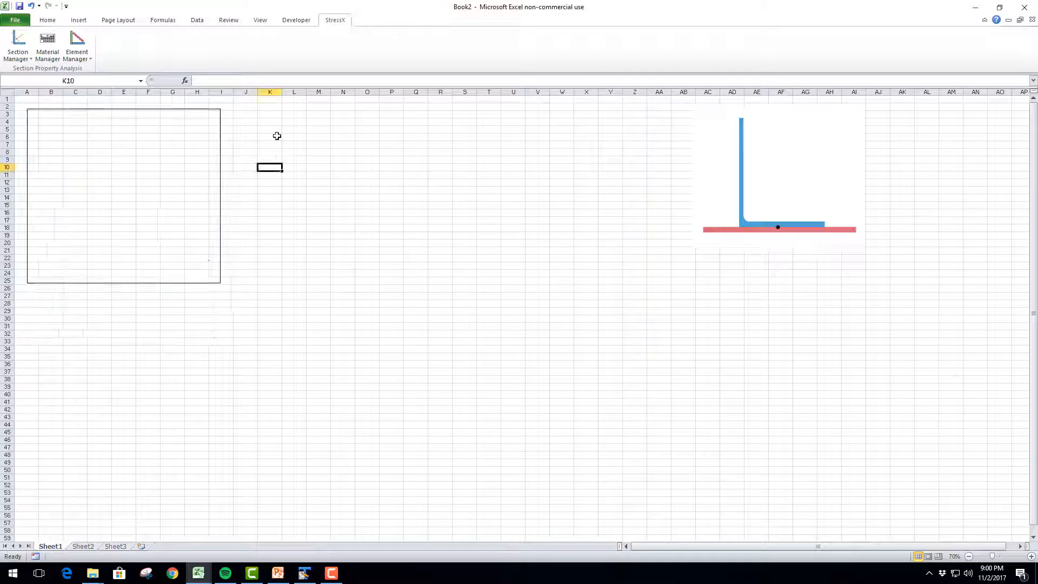
{"action": "left_click", "coordinate": [277, 121]}
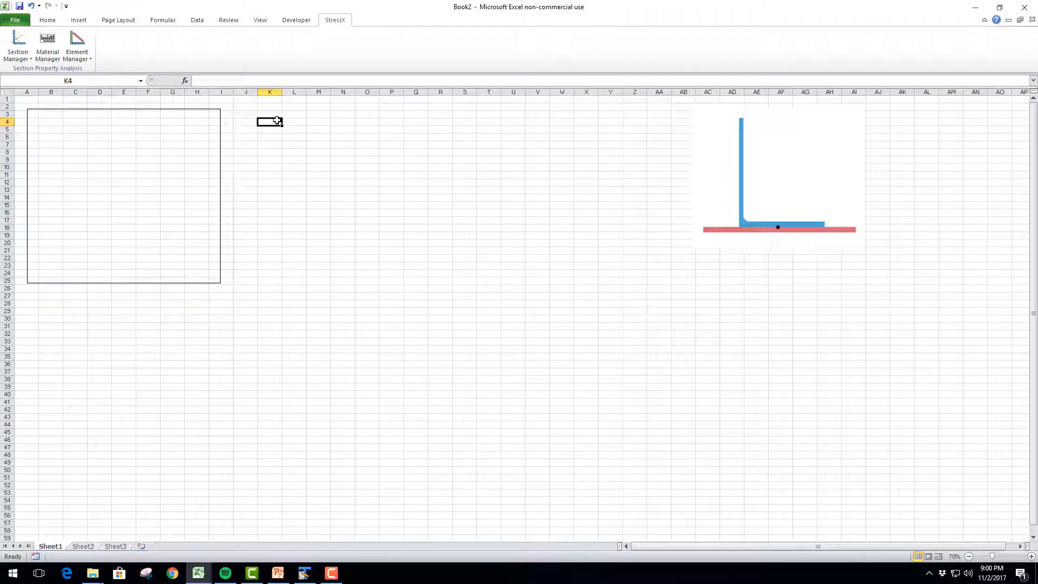
{"action": "key", "text": "Up"}
{"action": "left_click", "coordinate": [178, 158]}
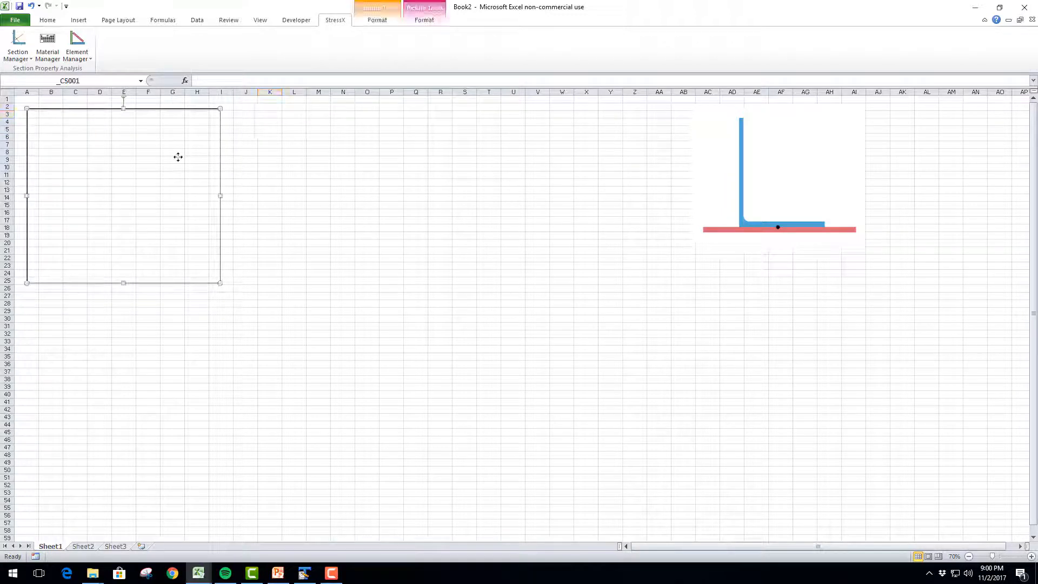
{"action": "left_click", "coordinate": [65, 80]}
{"action": "left_click", "coordinate": [295, 128]}
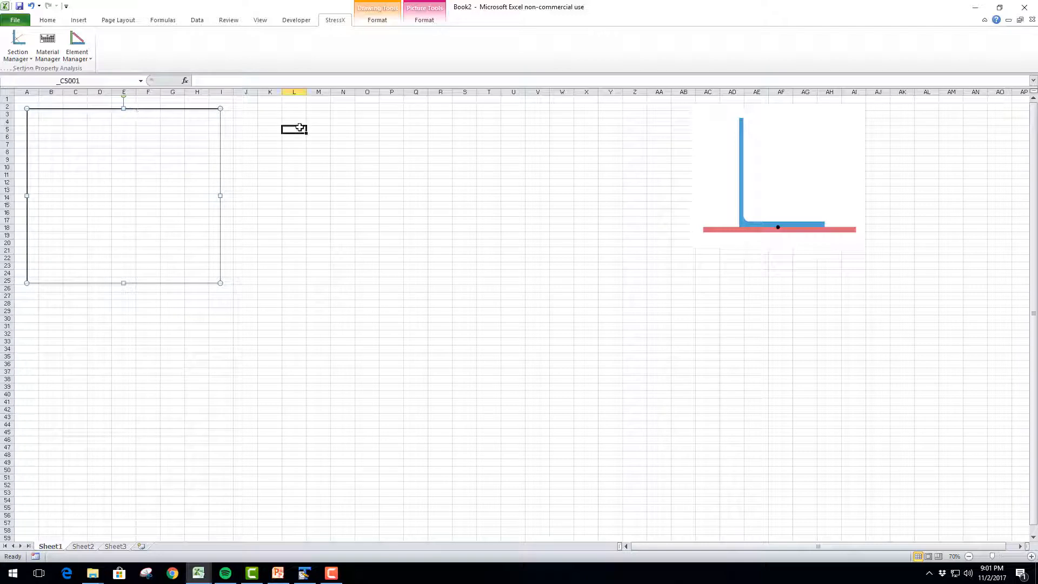
{"action": "left_click", "coordinate": [186, 168]}
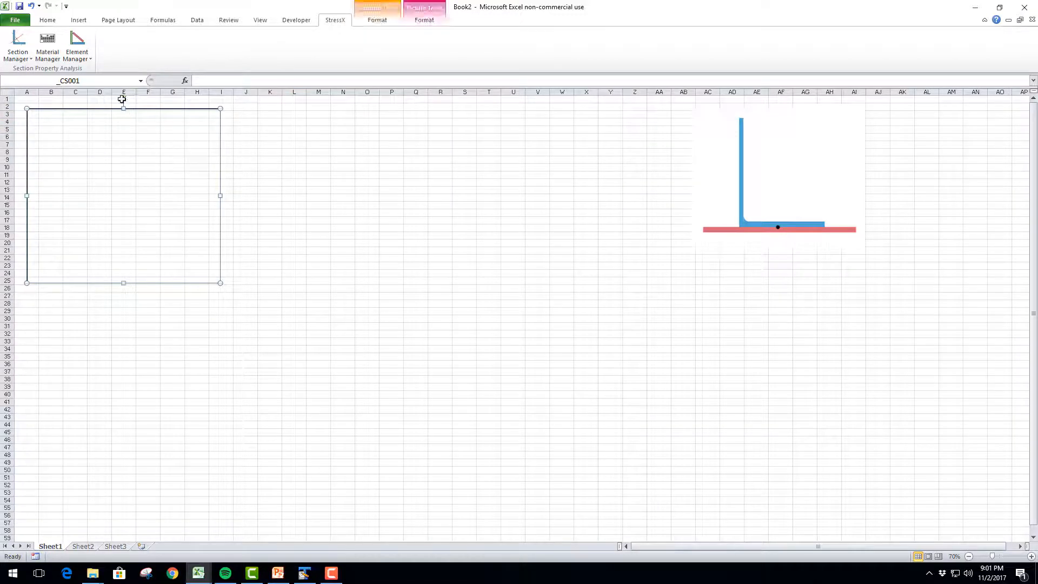
{"action": "left_click", "coordinate": [268, 115]}
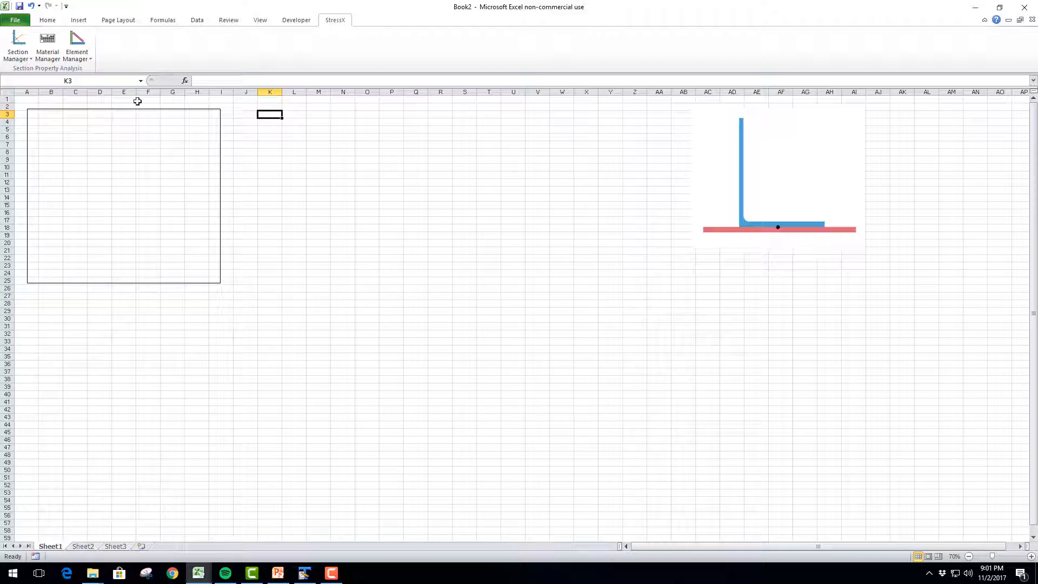
{"action": "left_click", "coordinate": [76, 57]}
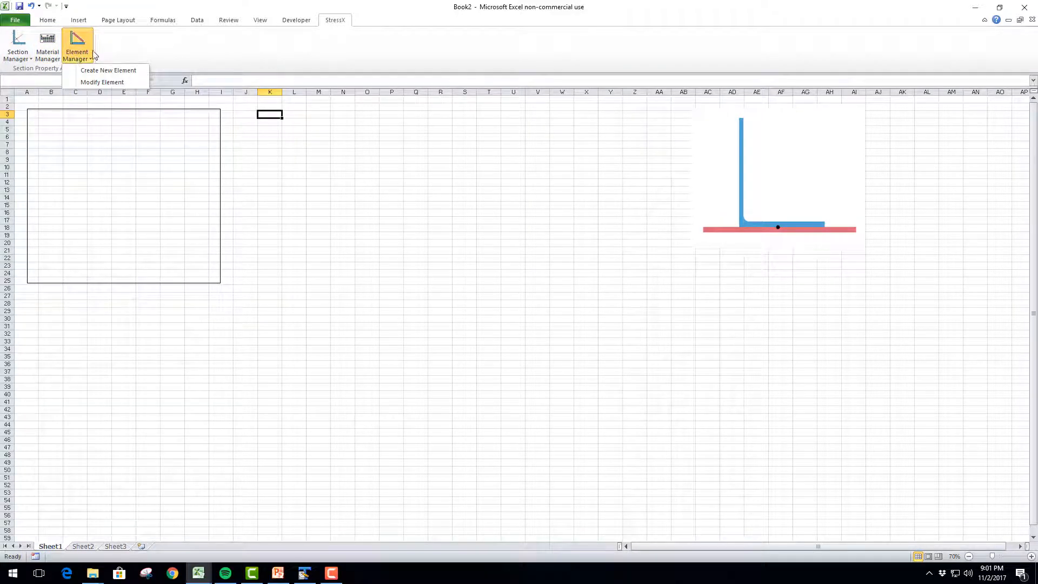
{"action": "left_click", "coordinate": [100, 71]}
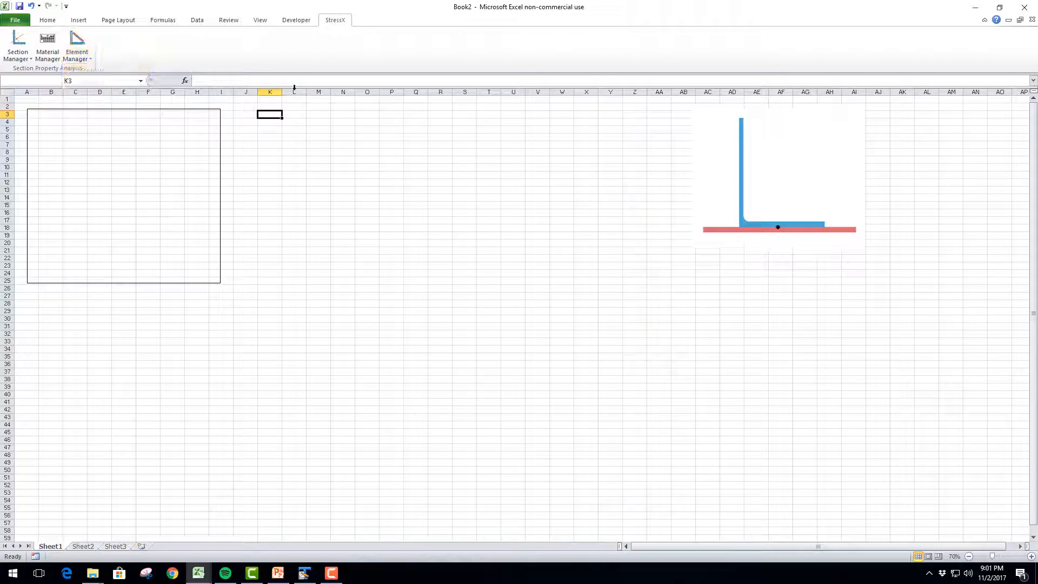
{"action": "left_click", "coordinate": [194, 118]}
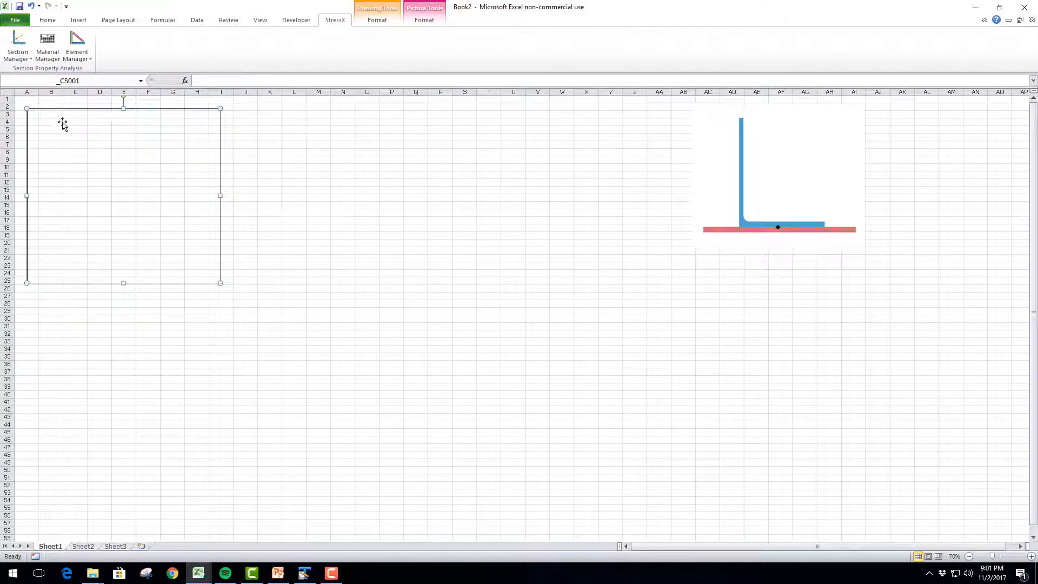
{"action": "left_click", "coordinate": [84, 61]}
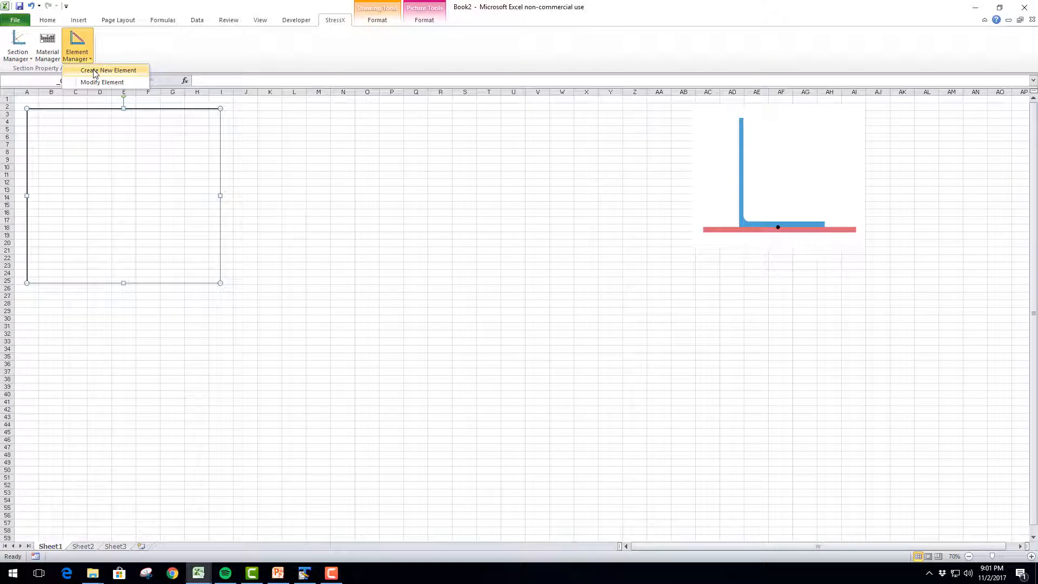
{"action": "left_click", "coordinate": [95, 71]}
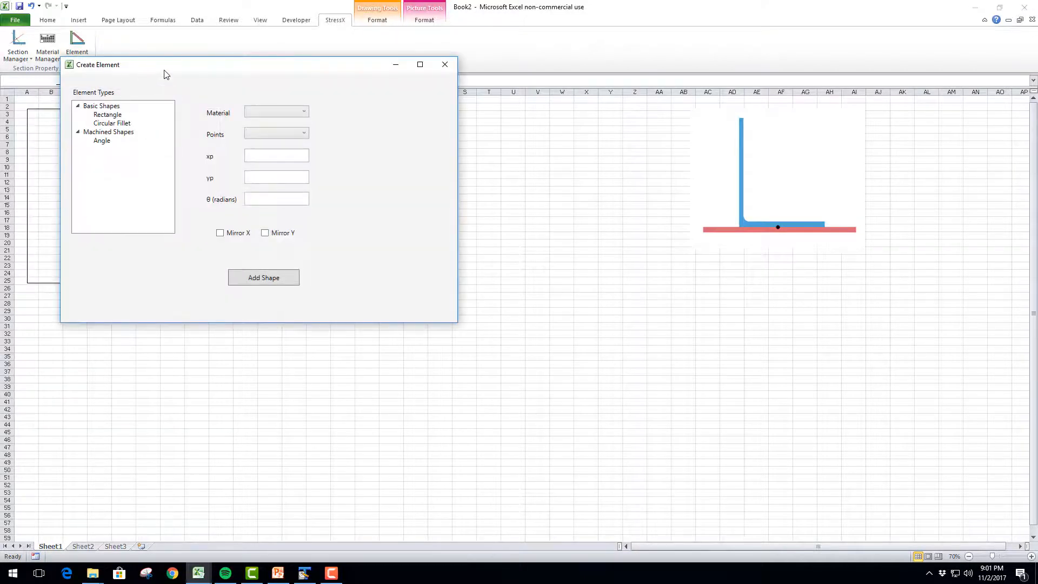
{"action": "left_click_drag", "start_coordinate": [166, 75], "coordinate": [369, 129]}
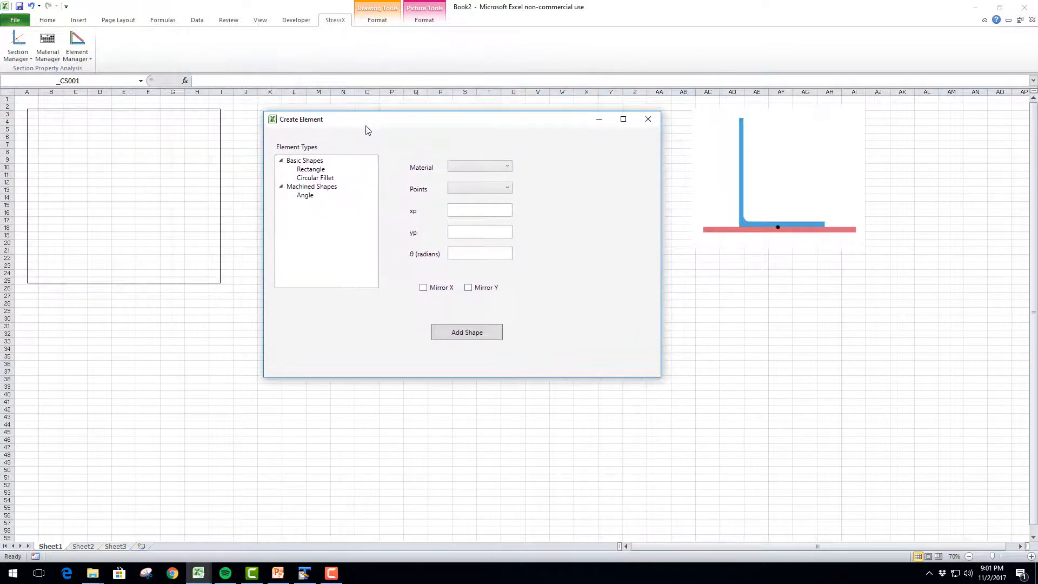
{"action": "left_click", "coordinate": [314, 170]}
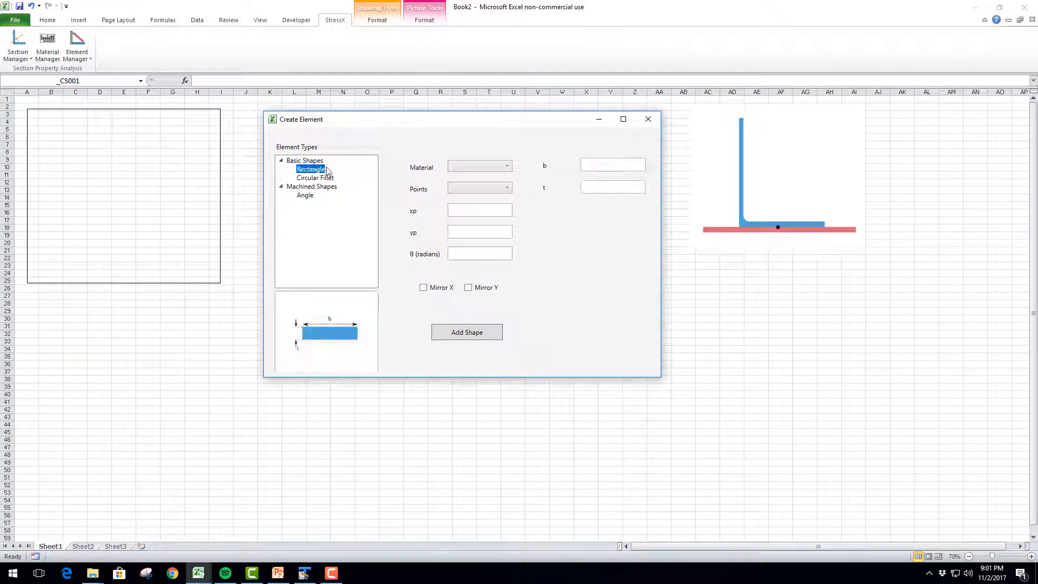
{"action": "left_click", "coordinate": [488, 168]}
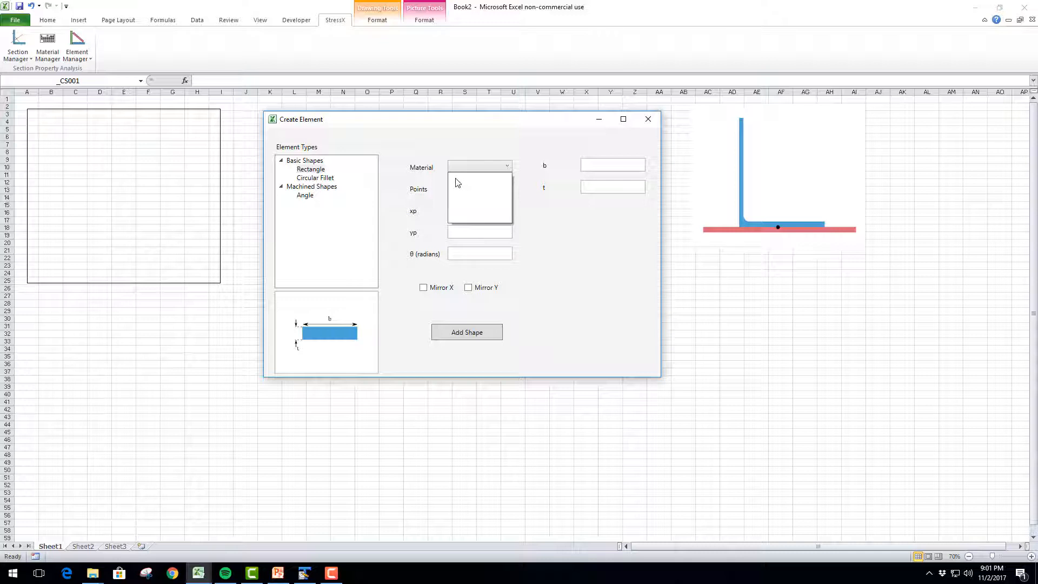
{"action": "left_click", "coordinate": [475, 169]}
{"action": "left_click", "coordinate": [475, 169]}
{"action": "left_click", "coordinate": [499, 174]}
{"action": "left_click", "coordinate": [645, 121]}
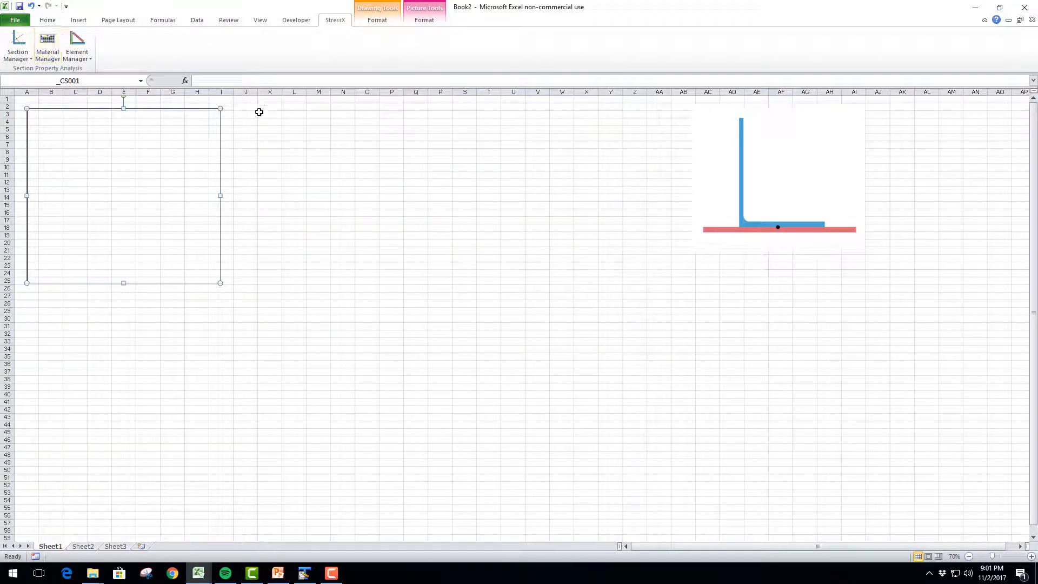
Enter the material column headings AL 7050 in L3 and AL 7075 in M3
{"action": "left_click", "coordinate": [260, 113]}
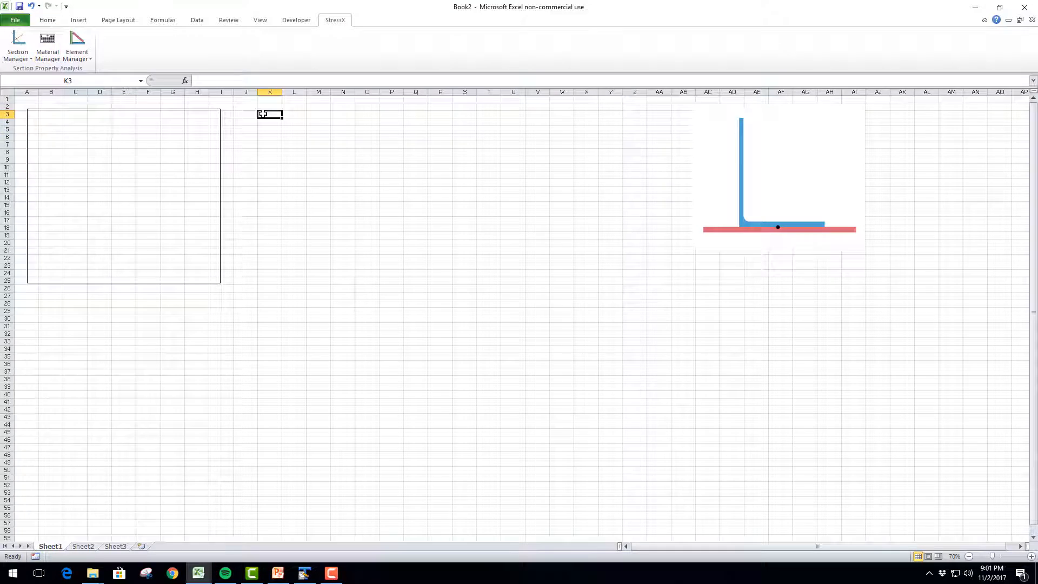
{"action": "key", "text": "Tab"}
{"action": "type", "text": "AL"}
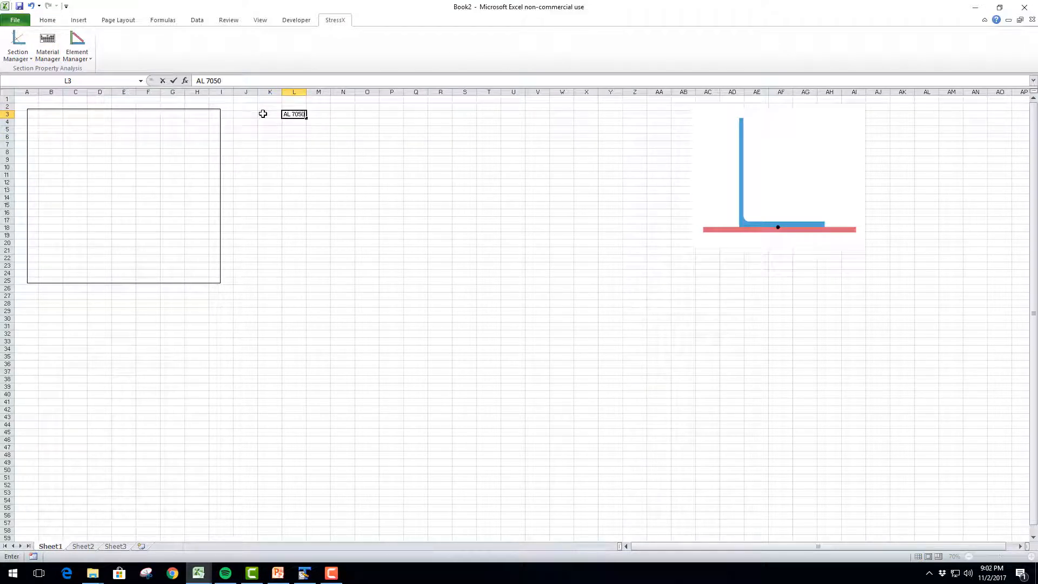
{"action": "key", "text": "Tab"}
{"action": "type", "text": "AL"}
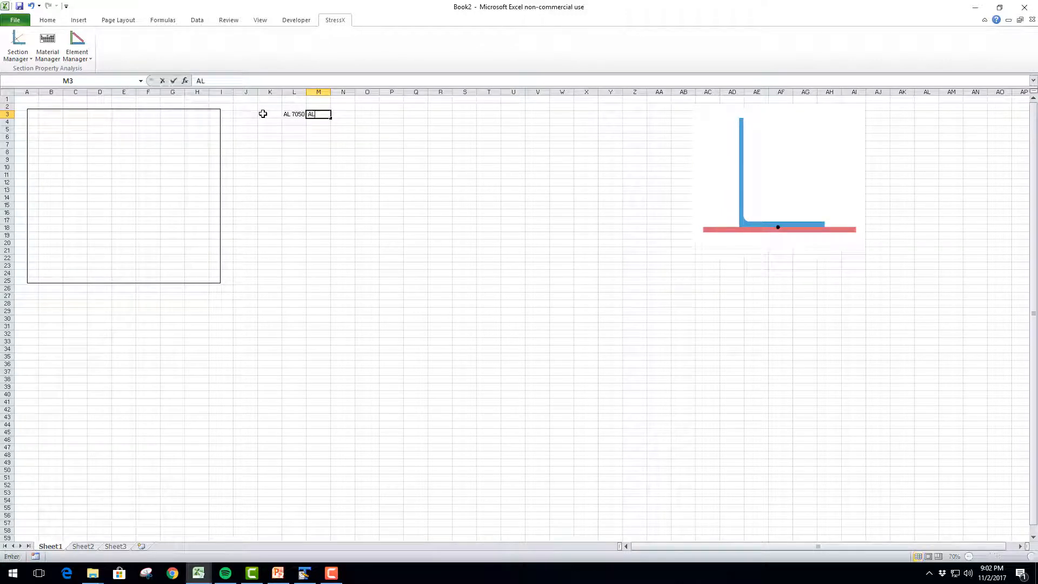
{"action": "type", "text": " 7075"}
{"action": "key", "text": "Return"}
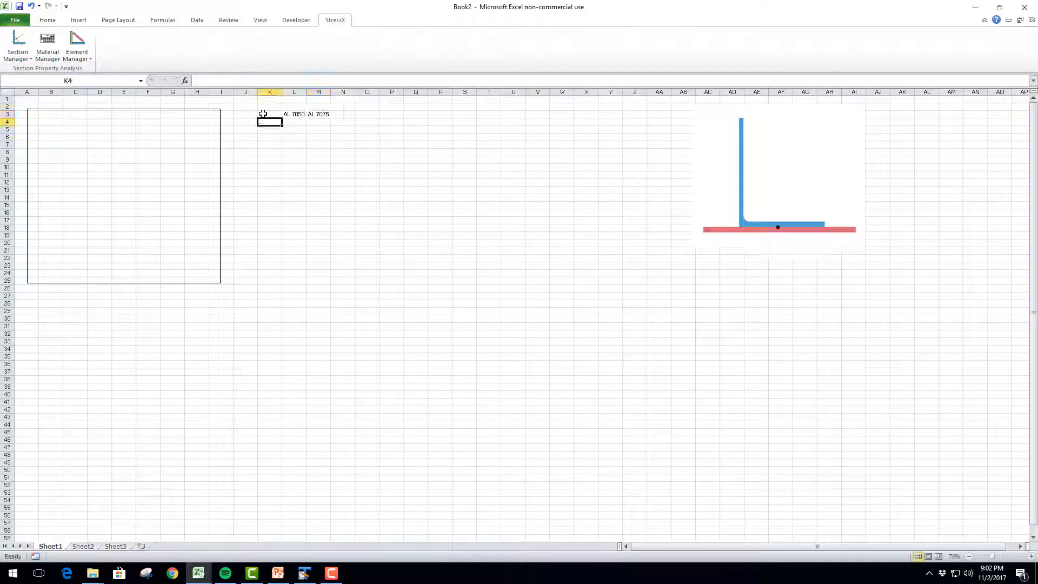
Label the material property rows E, G and v in cells K4 to K6
{"action": "type", "text": "E"}
{"action": "key", "text": "Return"}
{"action": "type", "text": "G"}
{"action": "key", "text": "Return"}
{"action": "type", "text": "v"}
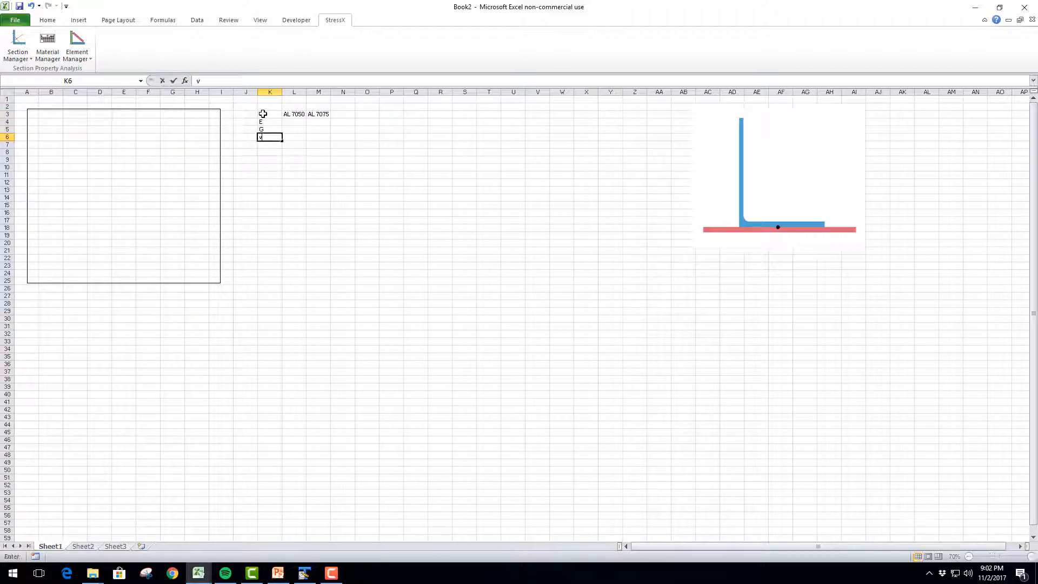
{"action": "key", "text": "Return"}
Enter 10300000 as E for AL 7050 in L4 and widen column L to fit the full number
{"action": "key", "text": "Up"}
{"action": "key", "text": "Right"}
{"action": "key", "text": "Up"}
{"action": "key", "text": "Up"}
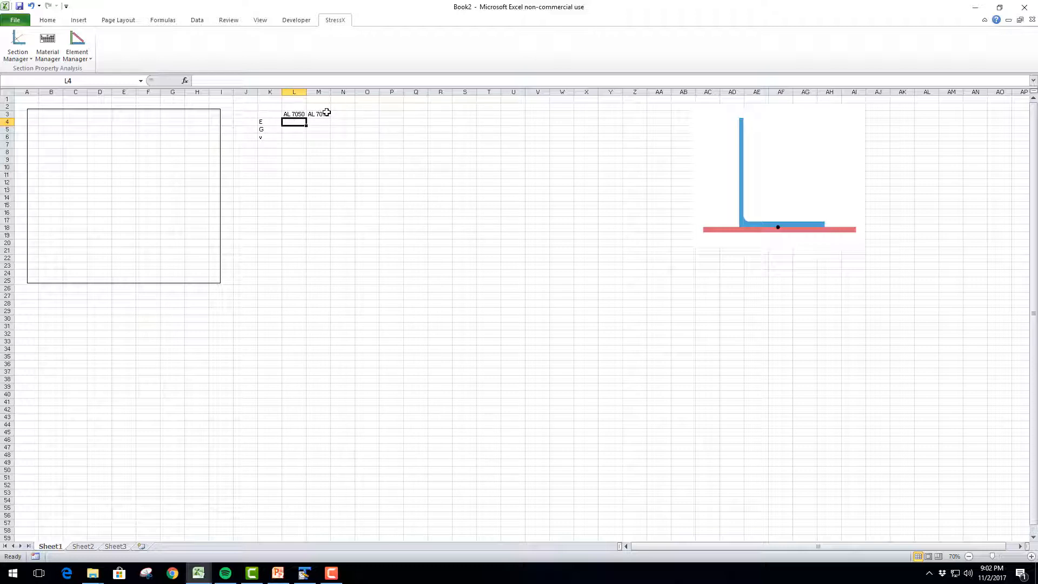
{"action": "type", "text": "10300000"}
{"action": "key", "text": "Return"}
{"action": "key", "text": "Up"}
{"action": "key", "text": "Right"}
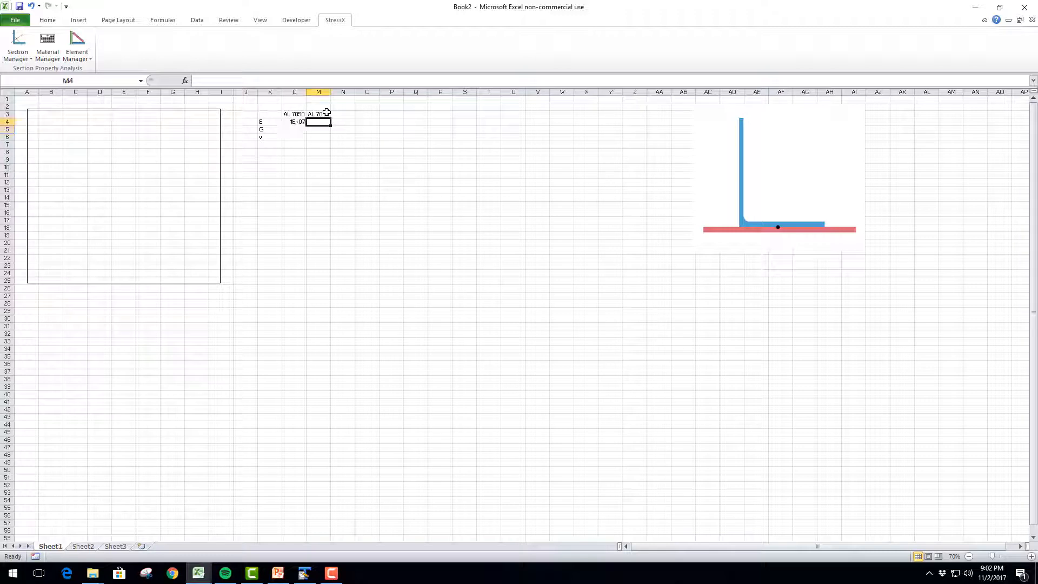
{"action": "left_click_drag", "start_coordinate": [306, 92], "coordinate": [311, 92]}
Enter 10600000 as E for AL 7075 in M4 and fit column M to its contents
{"action": "type", "text": "10"}
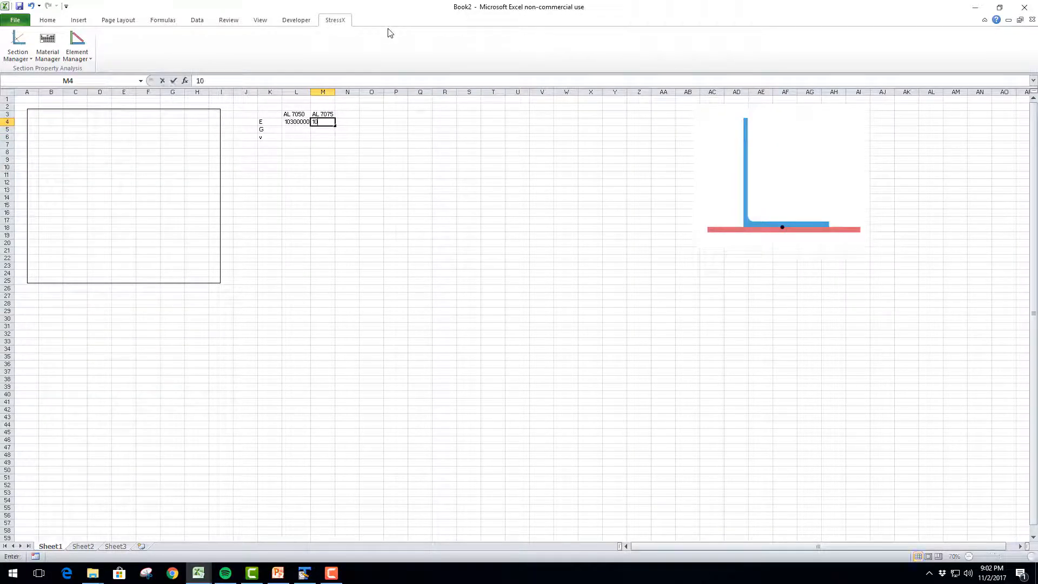
{"action": "type", "text": "600000"}
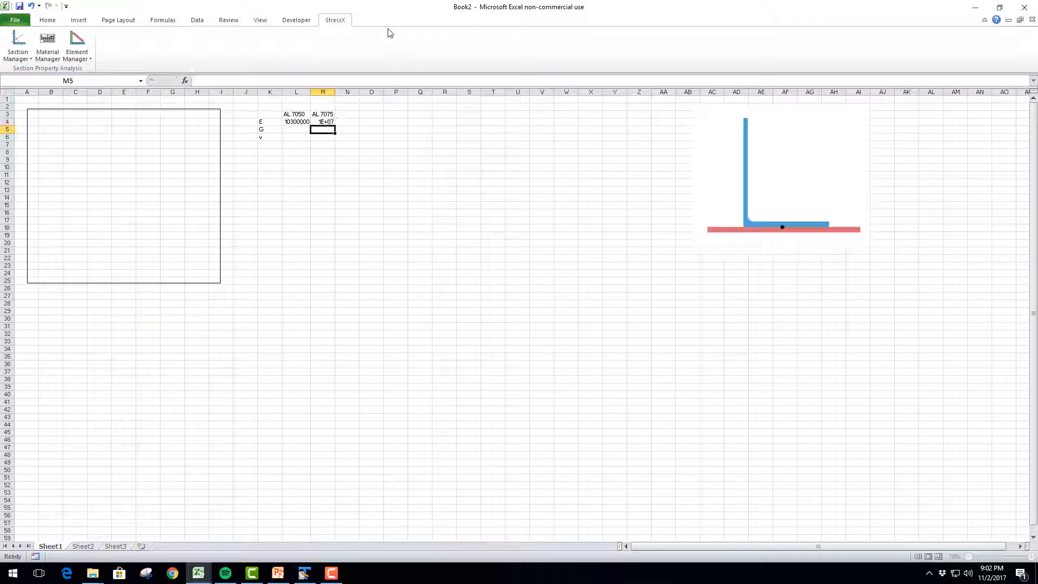
{"action": "key", "text": "Return"}
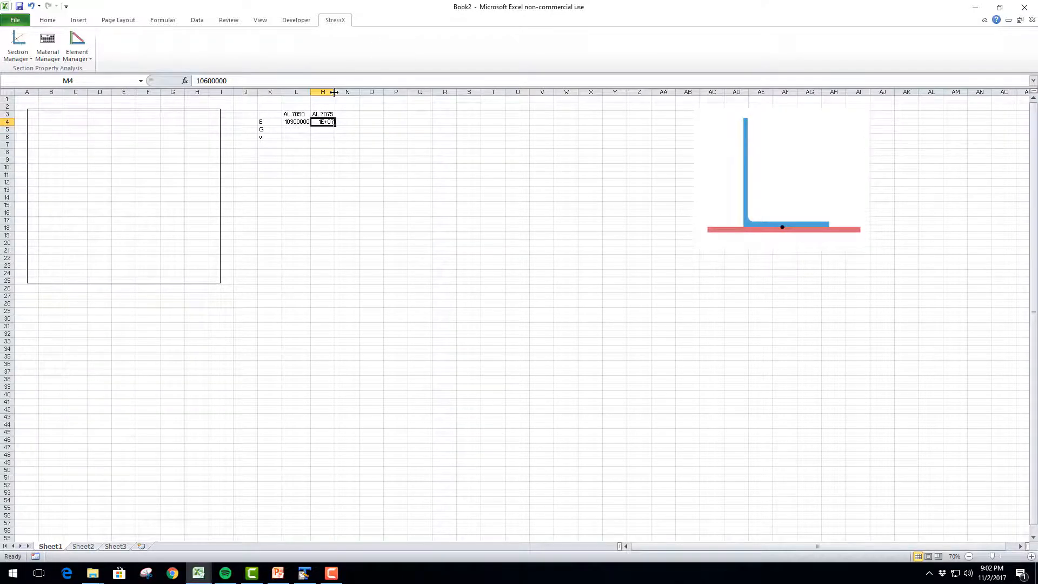
{"action": "double_click", "coordinate": [335, 92]}
Enter 3900000 as G for both AL 7050 and AL 7075 in L5 and M5
{"action": "left_click", "coordinate": [298, 129]}
{"action": "type", "text": "3"}
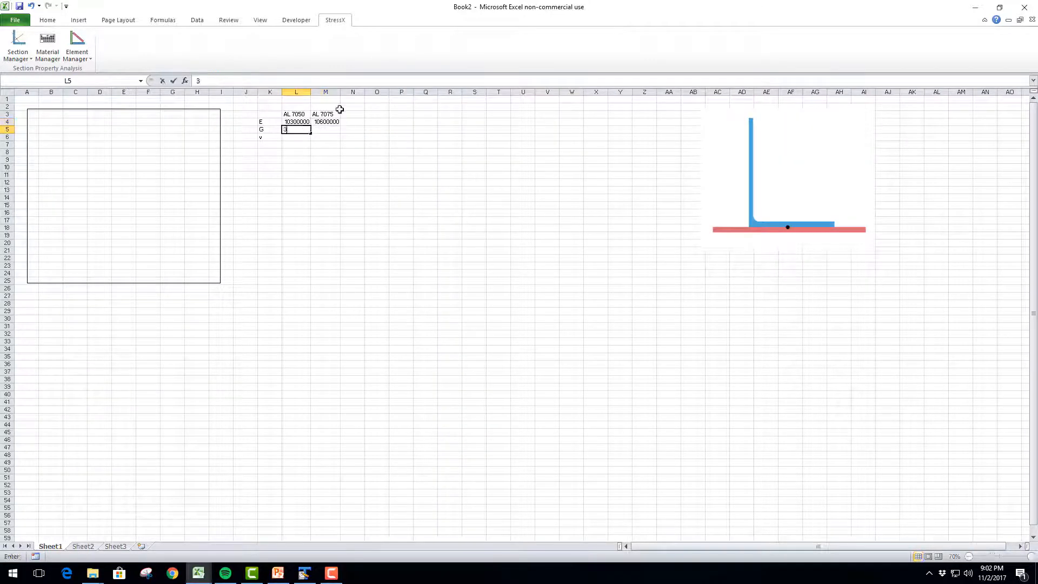
{"action": "type", "text": "900000"}
{"action": "key", "text": "Tab"}
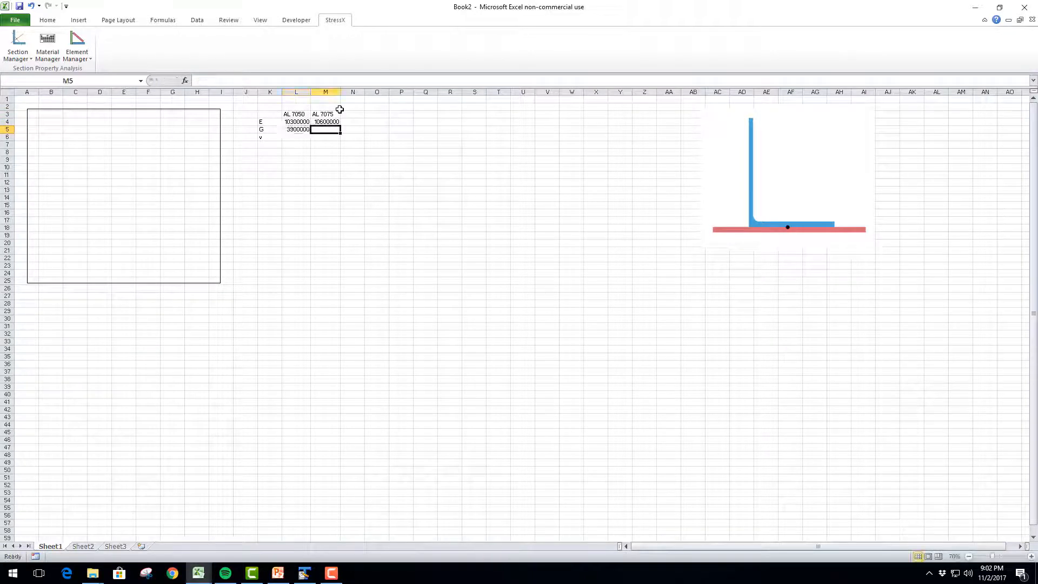
{"action": "type", "text": "3900000"}
{"action": "key", "text": "Return"}
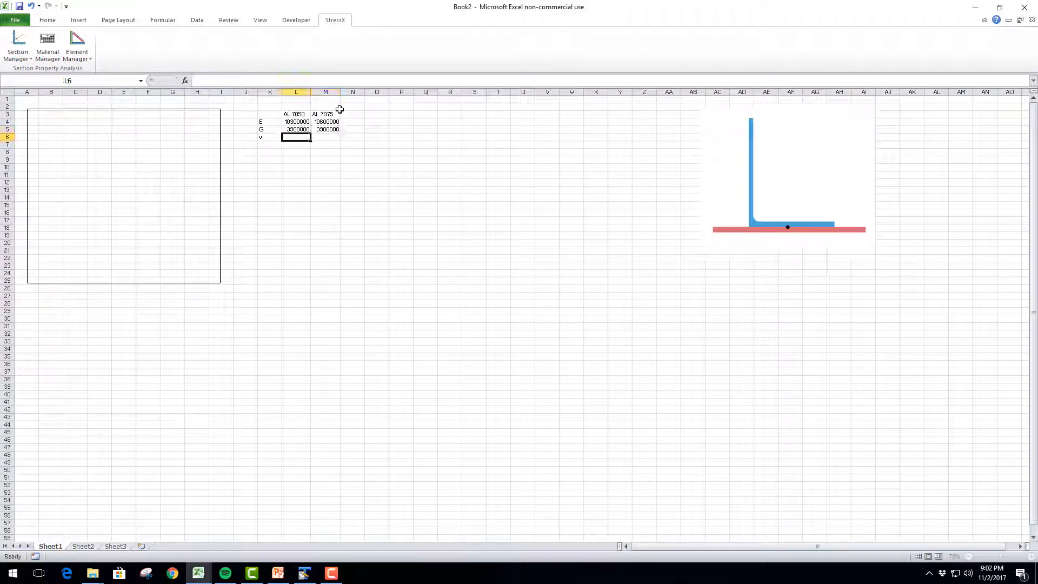
Enter 0.33 as v for both AL 7050 and AL 7075 in L6 and M6
{"action": "type", "text": "0.33"}
{"action": "key", "text": "Tab"}
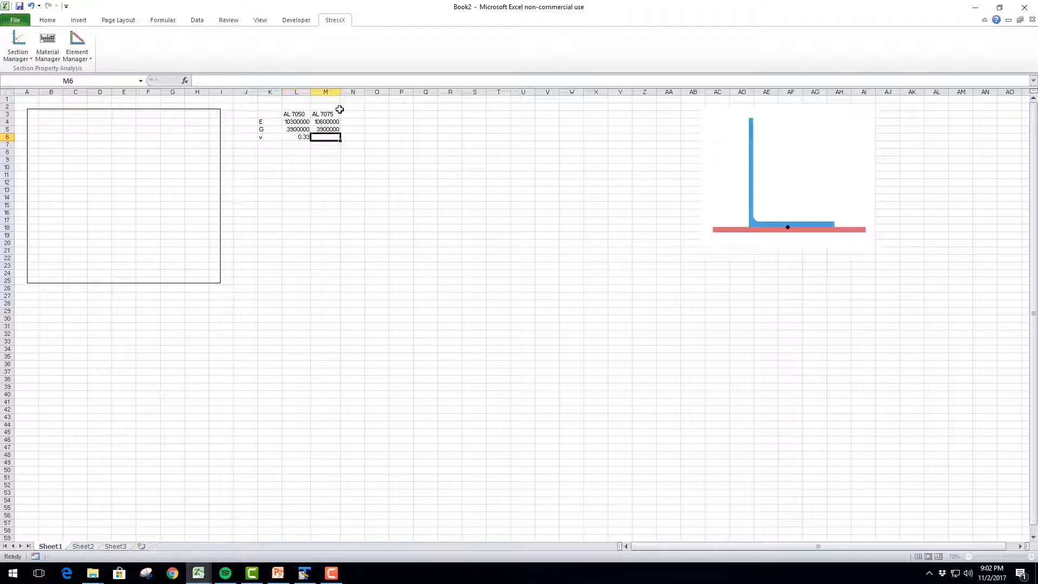
{"action": "type", "text": "0.33"}
{"action": "key", "text": "Return"}
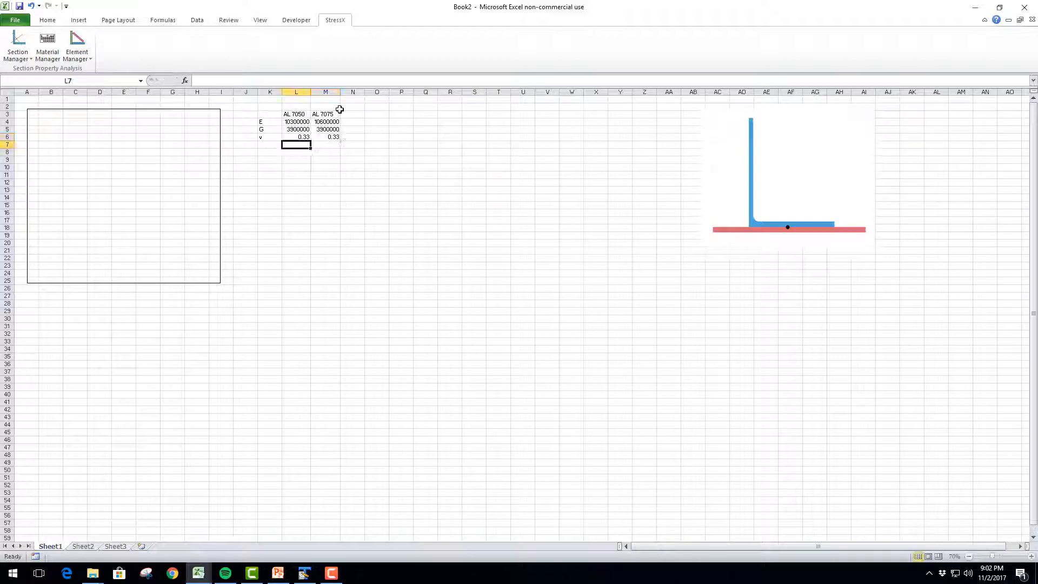
{"action": "mouse_move", "coordinate": [294, 122]}
{"action": "left_mouse_down"}
{"action": "mouse_move", "coordinate": [324, 125]}
{"action": "mouse_move", "coordinate": [327, 137]}
{"action": "mouse_move", "coordinate": [291, 122]}
{"action": "left_mouse_up"}
{"action": "left_click", "coordinate": [276, 152]}
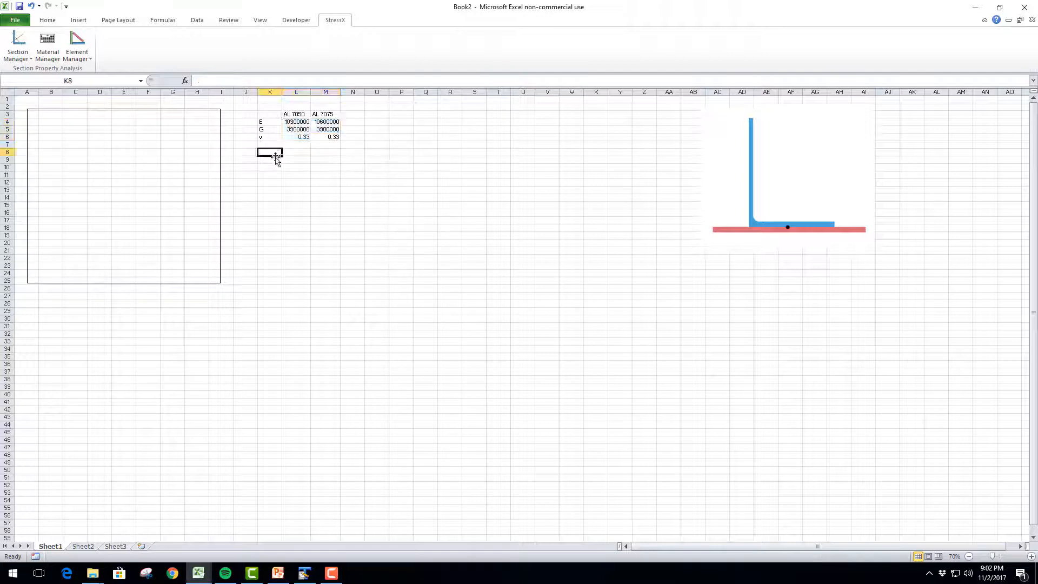
Start a new material named AL 7050 for the cross section in the Material Manager
{"action": "left_click", "coordinate": [270, 161]}
{"action": "left_click", "coordinate": [268, 152]}
{"action": "left_click", "coordinate": [112, 132]}
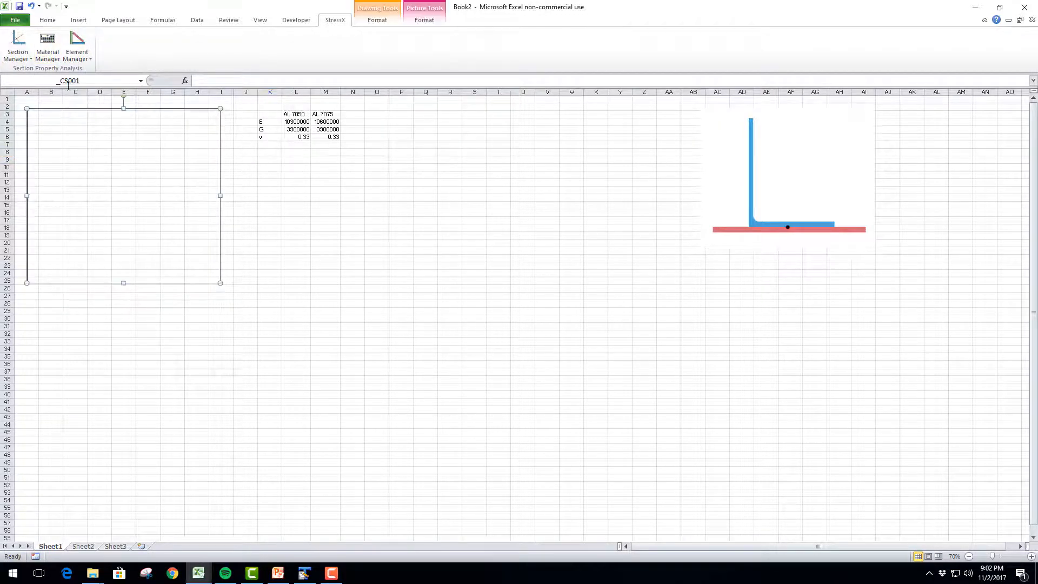
{"action": "left_click", "coordinate": [48, 54]}
{"action": "left_click_drag", "start_coordinate": [234, 85], "coordinate": [521, 150]}
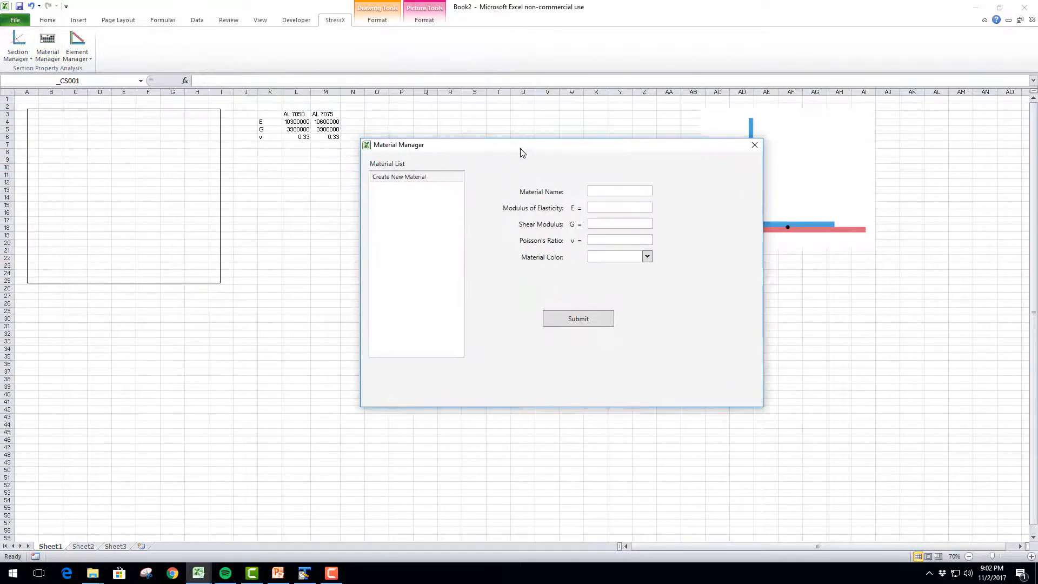
{"action": "left_click", "coordinate": [434, 177]}
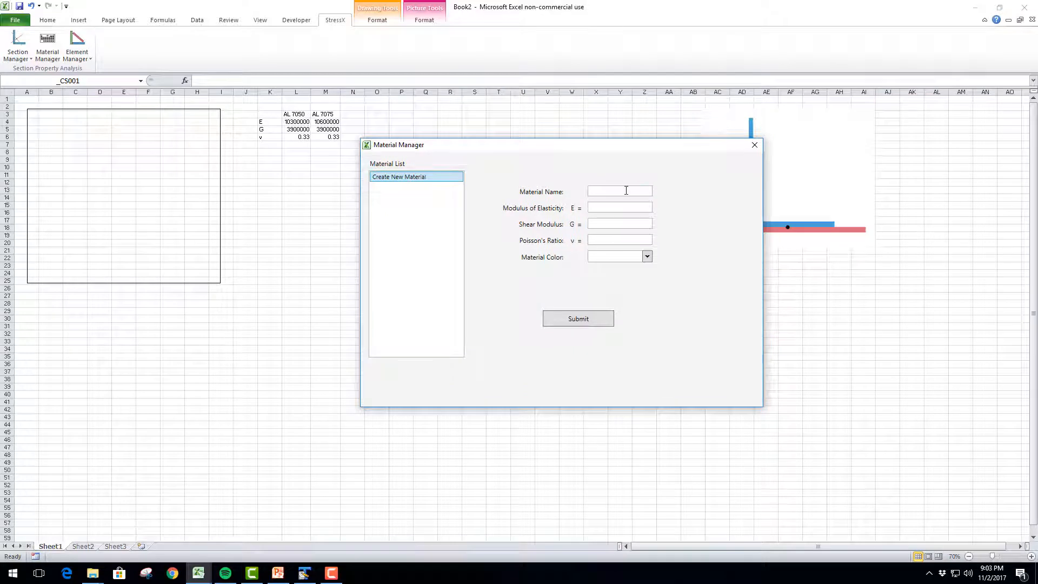
{"action": "left_click", "coordinate": [626, 190]}
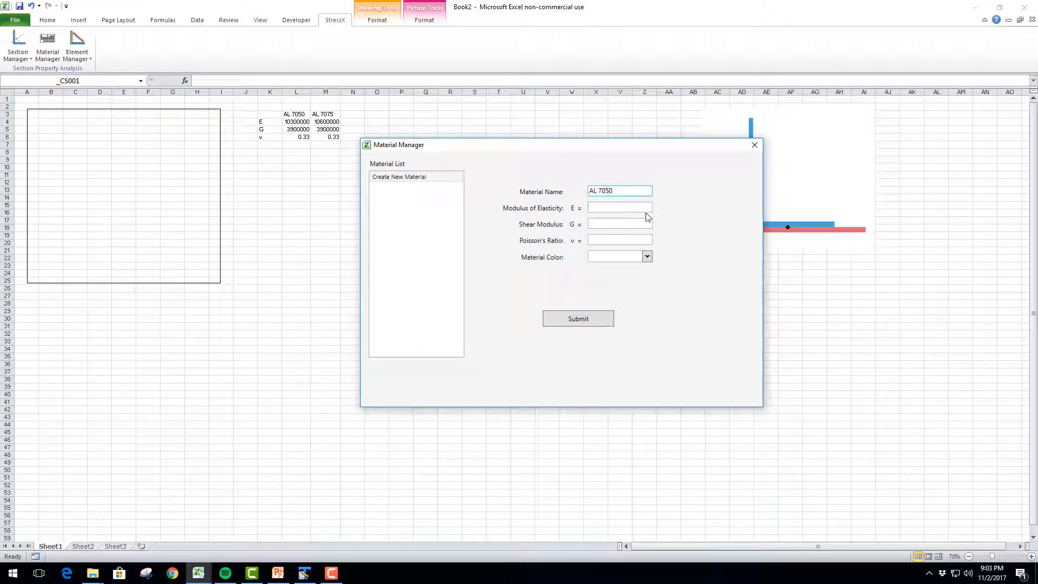
Link AL 7050's modulus of elasticity, shear modulus and Poisson's ratio to cells L4, L5 and L6
{"action": "left_click", "coordinate": [646, 208]}
{"action": "left_click", "coordinate": [296, 122]}
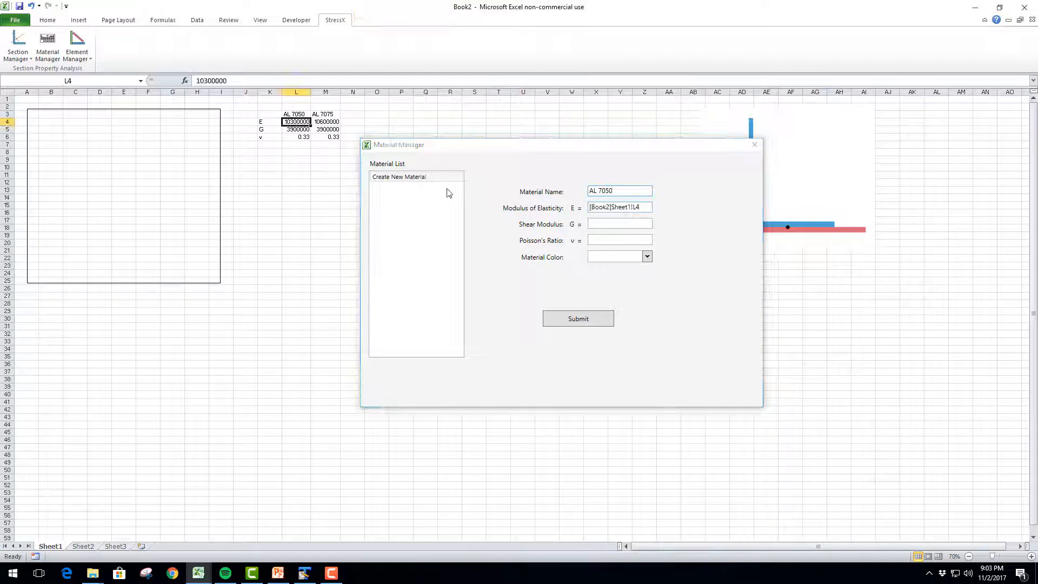
{"action": "left_click", "coordinate": [600, 224]}
{"action": "left_click", "coordinate": [296, 129]}
{"action": "left_click", "coordinate": [595, 239]}
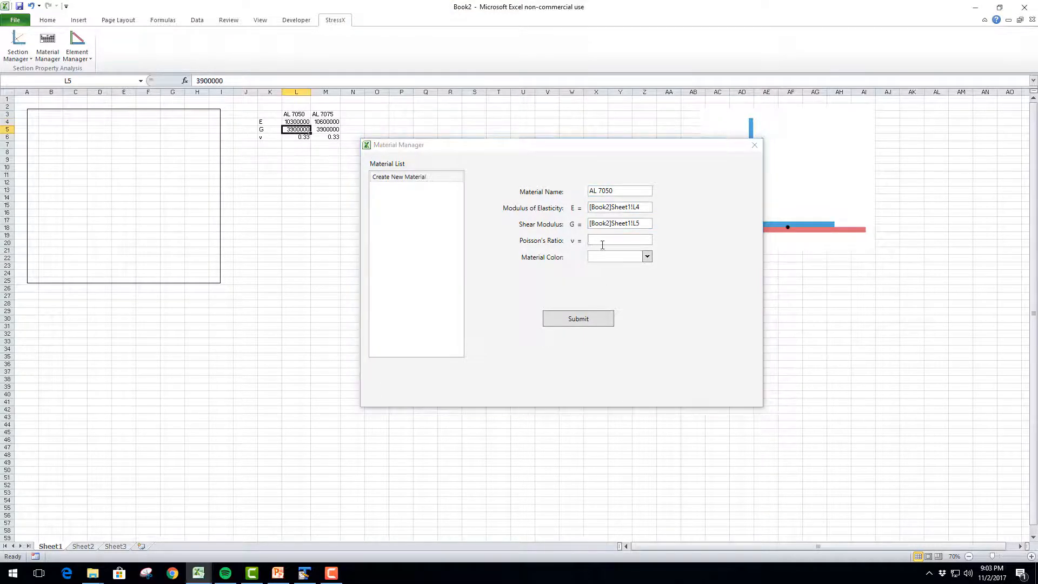
{"action": "left_click", "coordinate": [297, 138]}
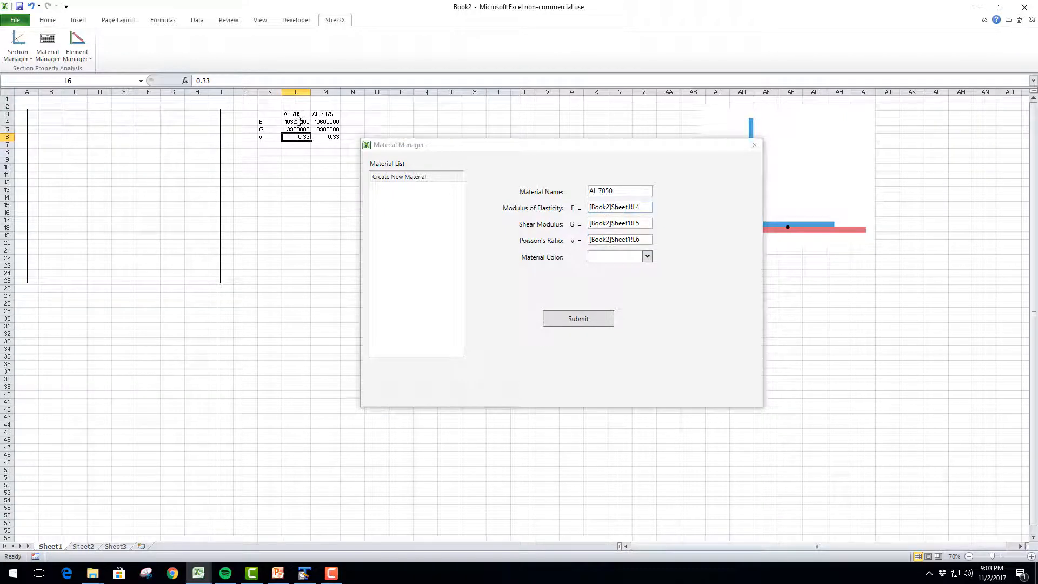
Give AL 7050 a bright green material color and submit the material
{"action": "left_click", "coordinate": [634, 257]}
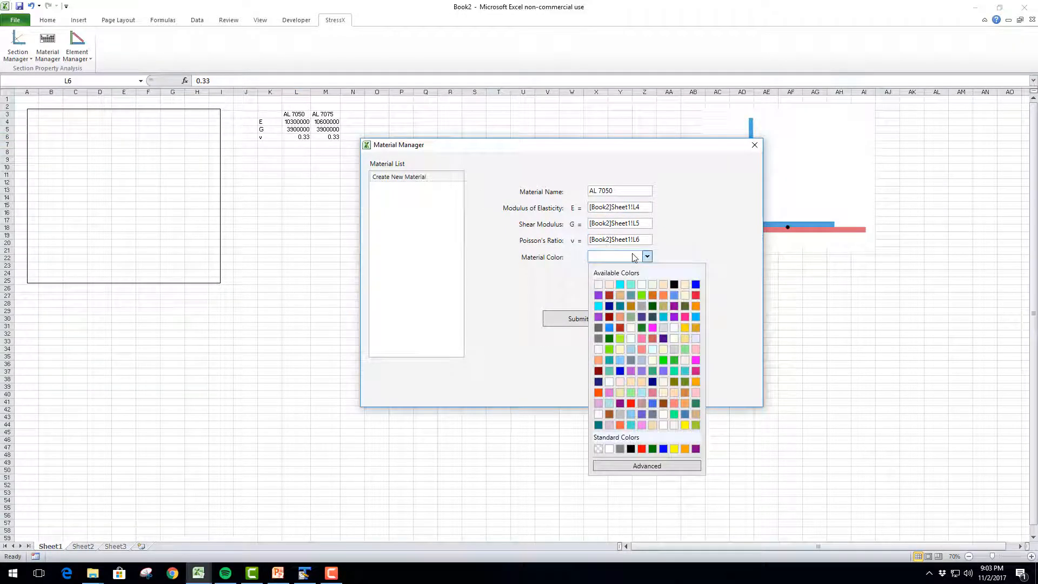
{"action": "left_click", "coordinate": [641, 294]}
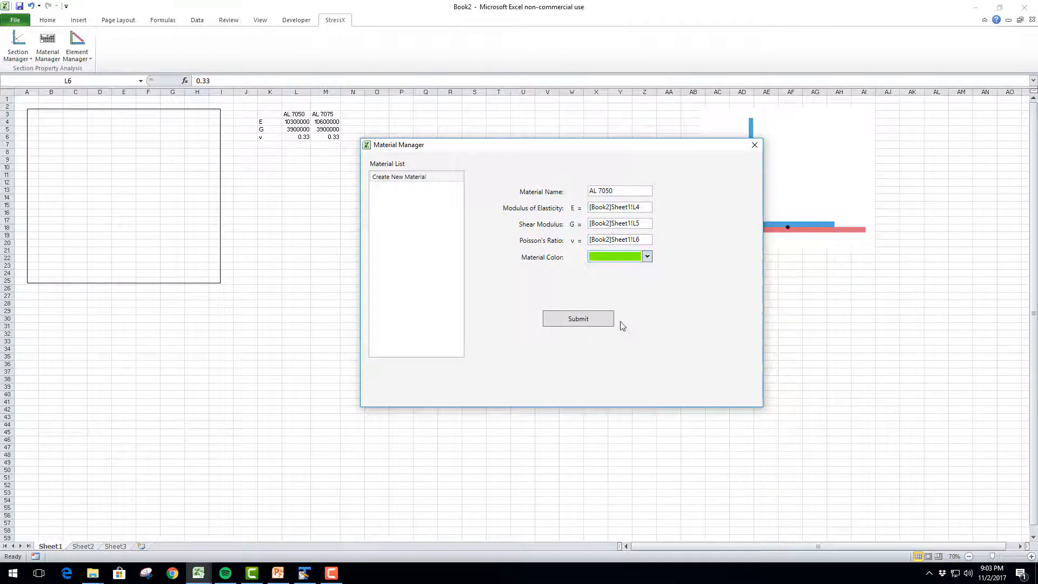
{"action": "left_click", "coordinate": [589, 319]}
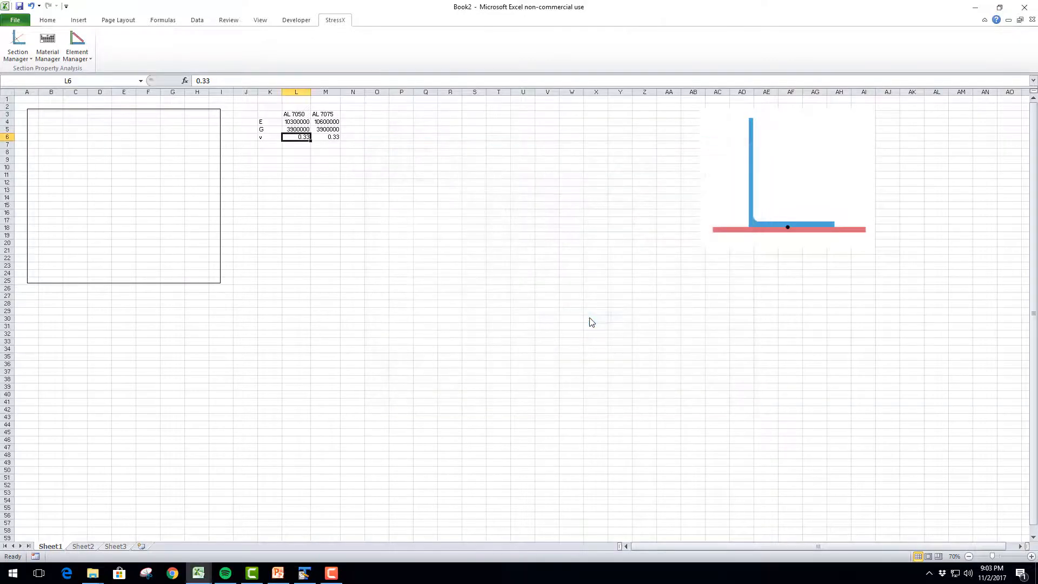
Start a second material named AL 7075 for the cross section in the Material Manager
{"action": "left_click", "coordinate": [99, 190]}
{"action": "left_click", "coordinate": [52, 61]}
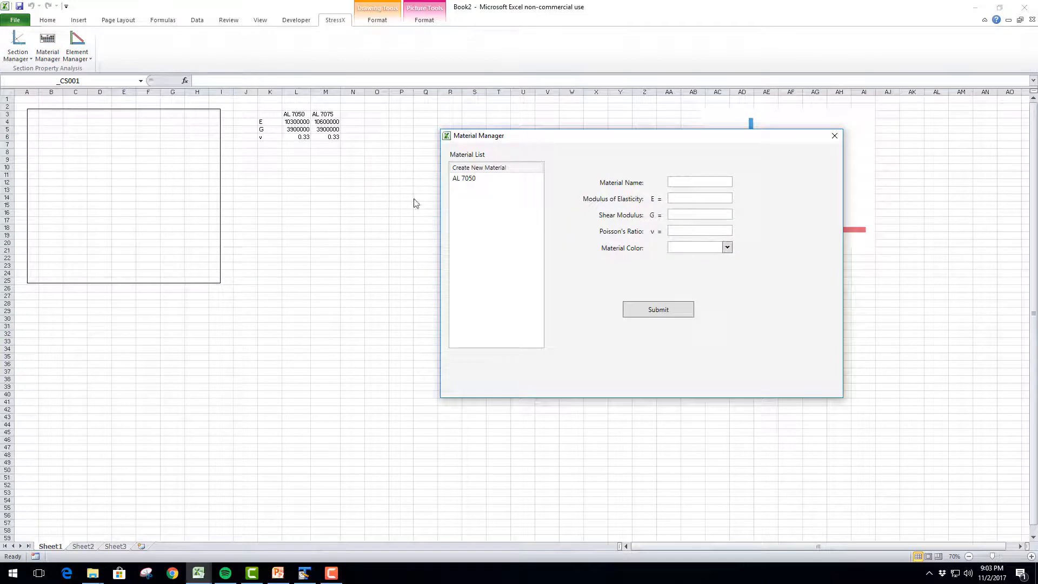
{"action": "left_click", "coordinate": [692, 180]}
{"action": "type", "text": "AL "}
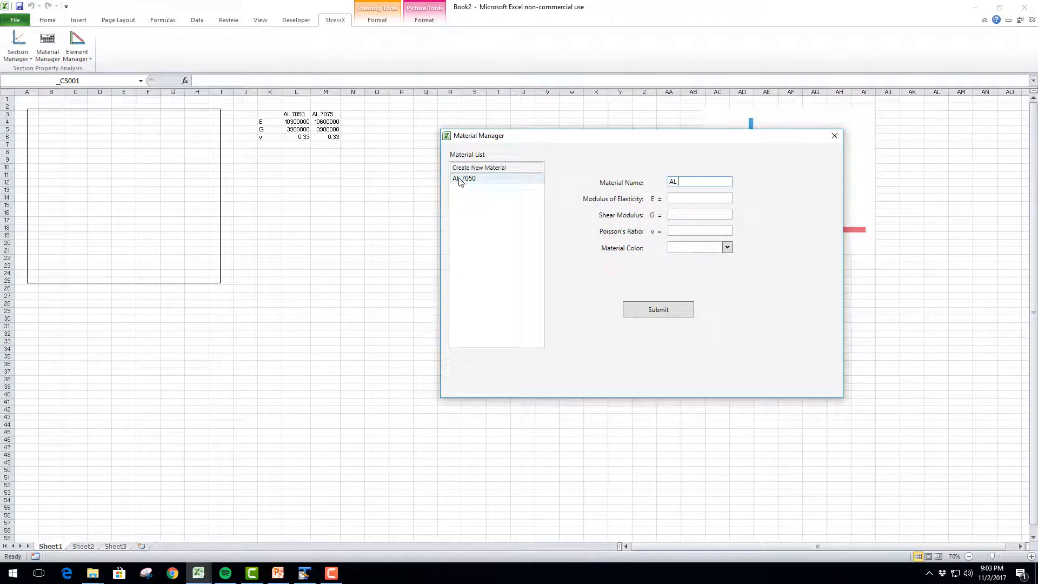
{"action": "type", "text": "707"}
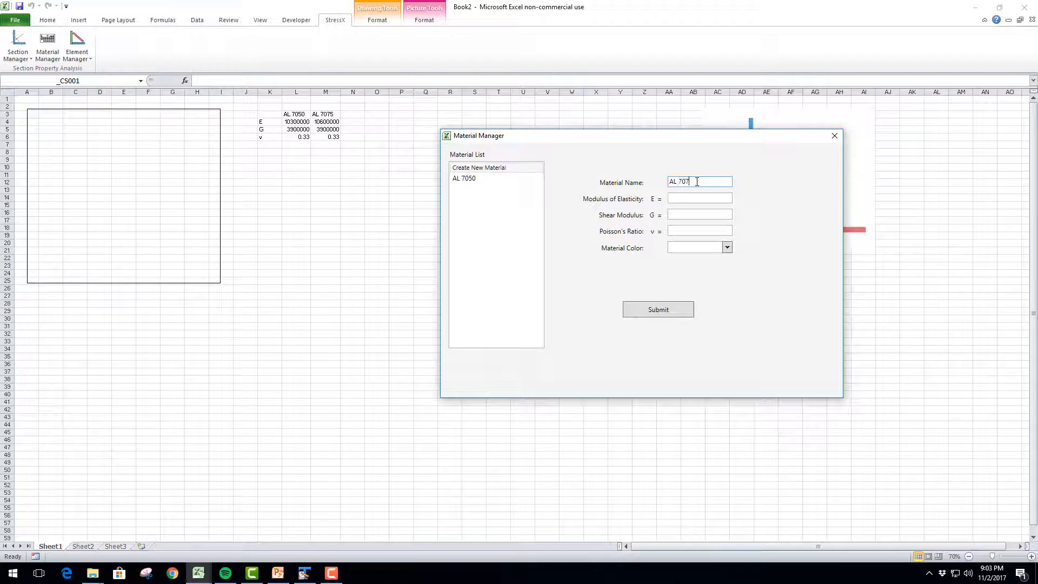
{"action": "type", "text": "5"}
{"action": "key", "text": "Tab"}
{"action": "type", "text": "10"}
{"action": "key", "text": "BackSpace"}
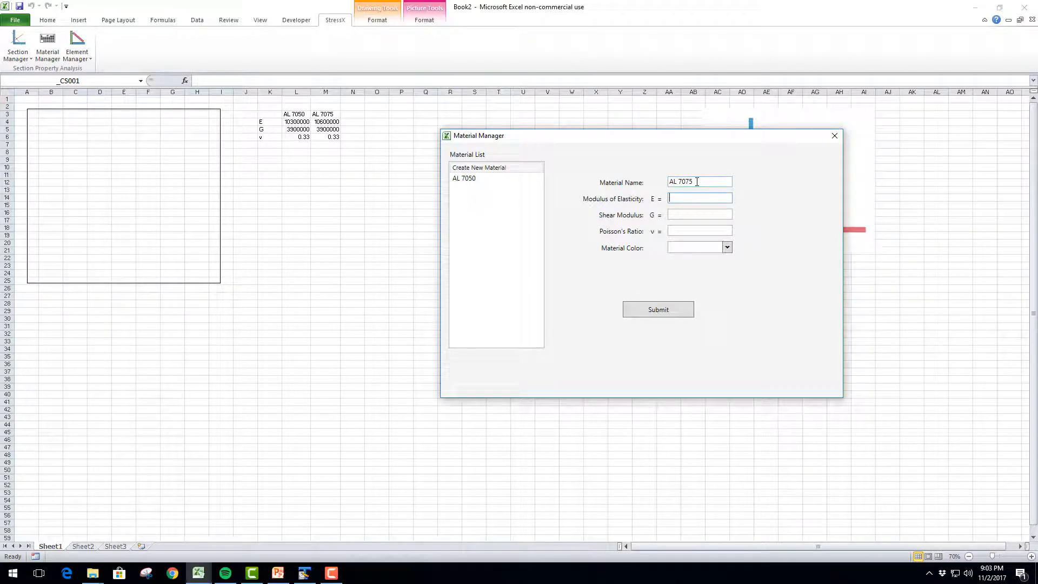
Link AL 7075's modulus of elasticity, shear modulus and Poisson's ratio to cells M4, M5 and M6
{"action": "left_click", "coordinate": [330, 122]}
{"action": "left_click", "coordinate": [693, 214]}
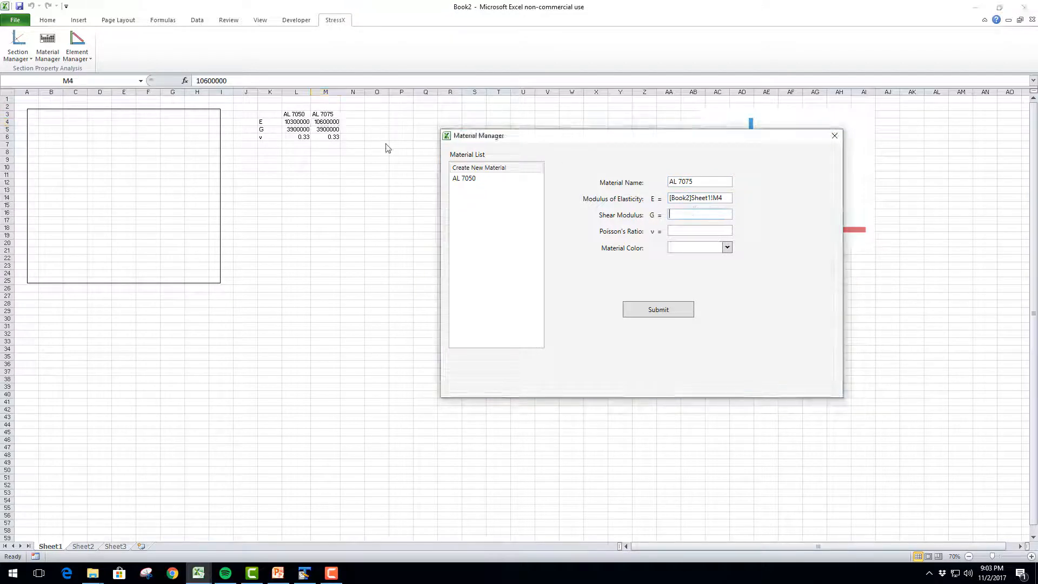
{"action": "left_click", "coordinate": [331, 130]}
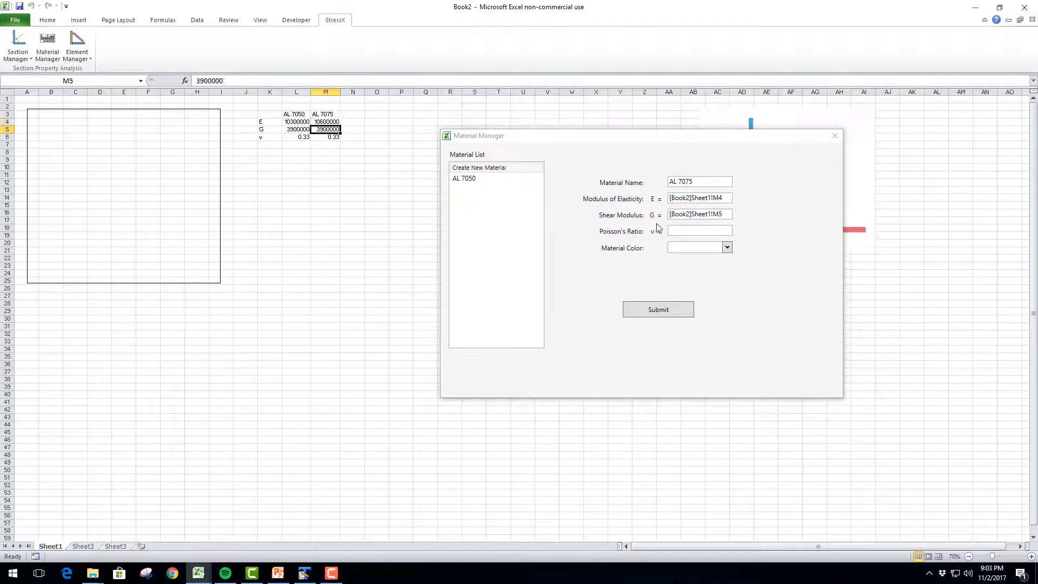
{"action": "left_click", "coordinate": [673, 231]}
{"action": "left_click", "coordinate": [326, 137]}
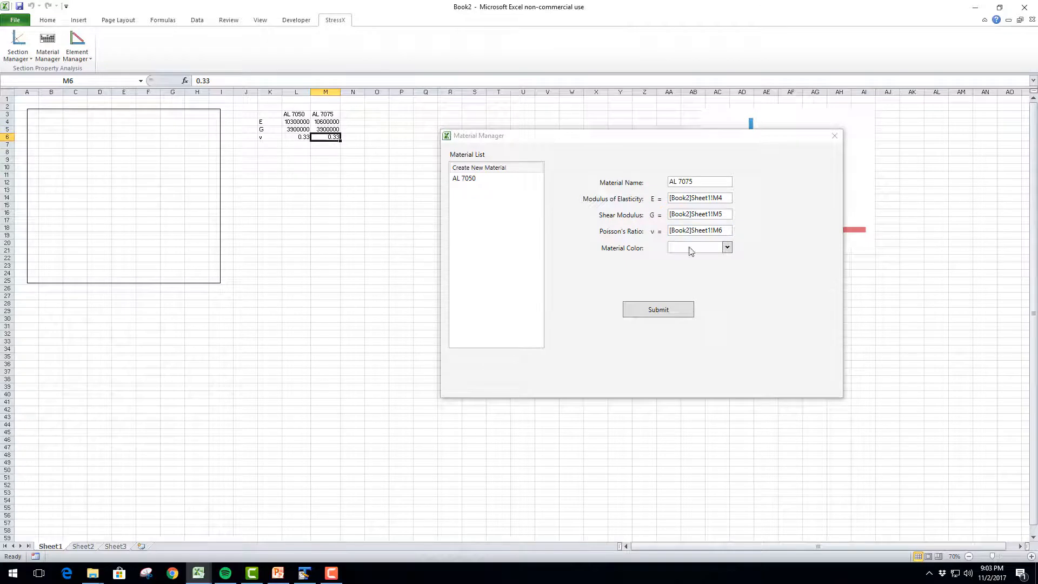
Give AL 7075 a medium purple material color and submit the material
{"action": "left_click", "coordinate": [697, 249]}
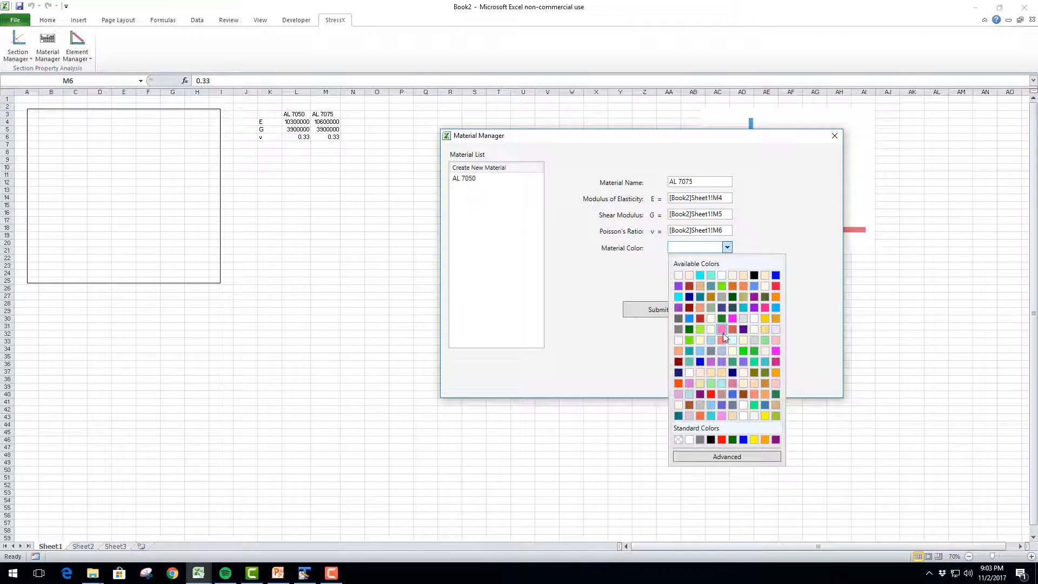
{"action": "left_click", "coordinate": [721, 362]}
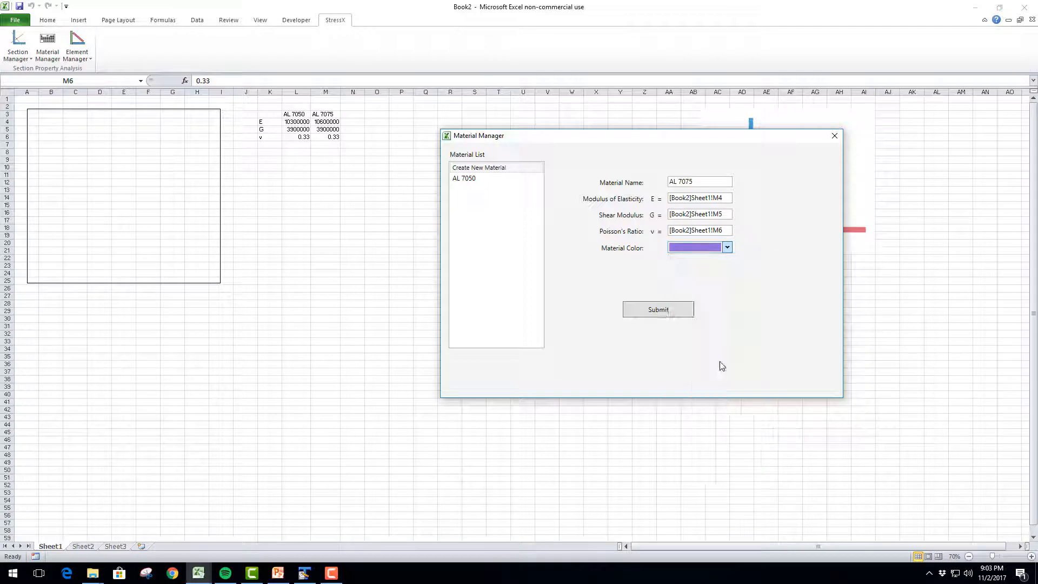
{"action": "left_click", "coordinate": [667, 312]}
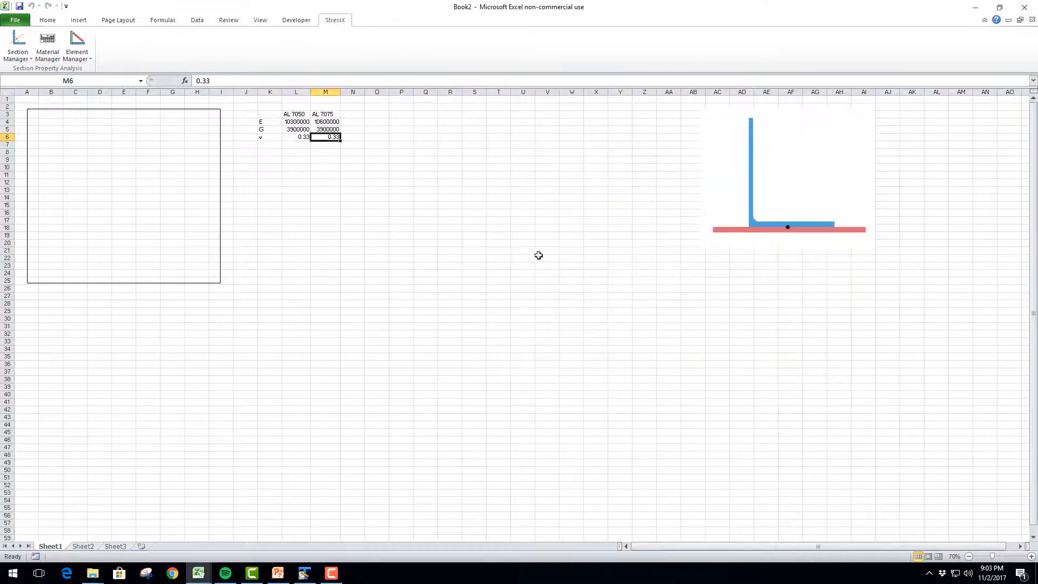
Center the contents of the material property table in K3:M6
{"action": "left_click", "coordinate": [157, 208]}
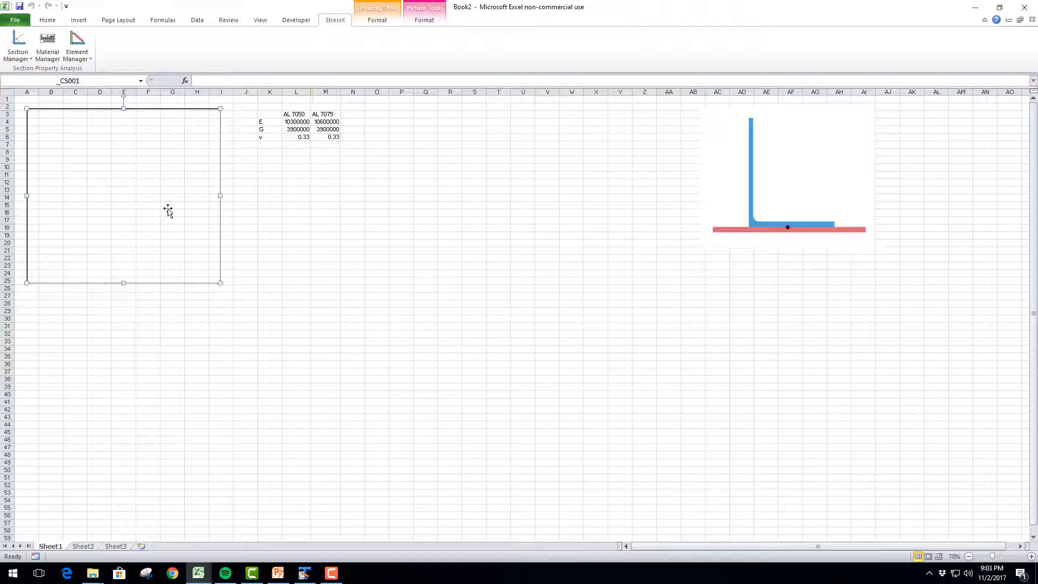
{"action": "left_click", "coordinate": [326, 233]}
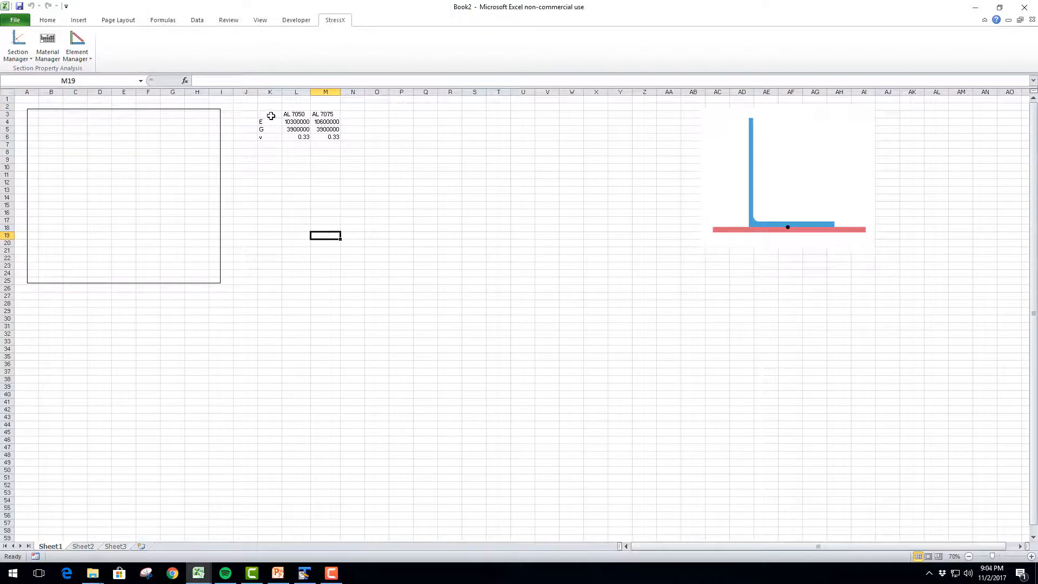
{"action": "left_click_drag", "start_coordinate": [266, 114], "coordinate": [333, 136]}
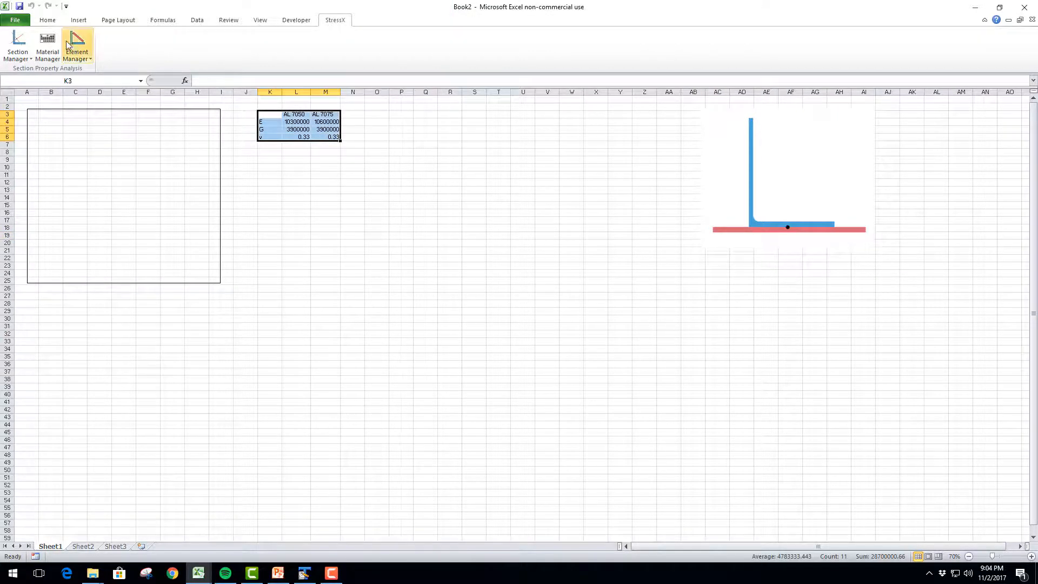
{"action": "left_click", "coordinate": [47, 20]}
{"action": "left_click", "coordinate": [216, 53]}
{"action": "left_click", "coordinate": [335, 20]}
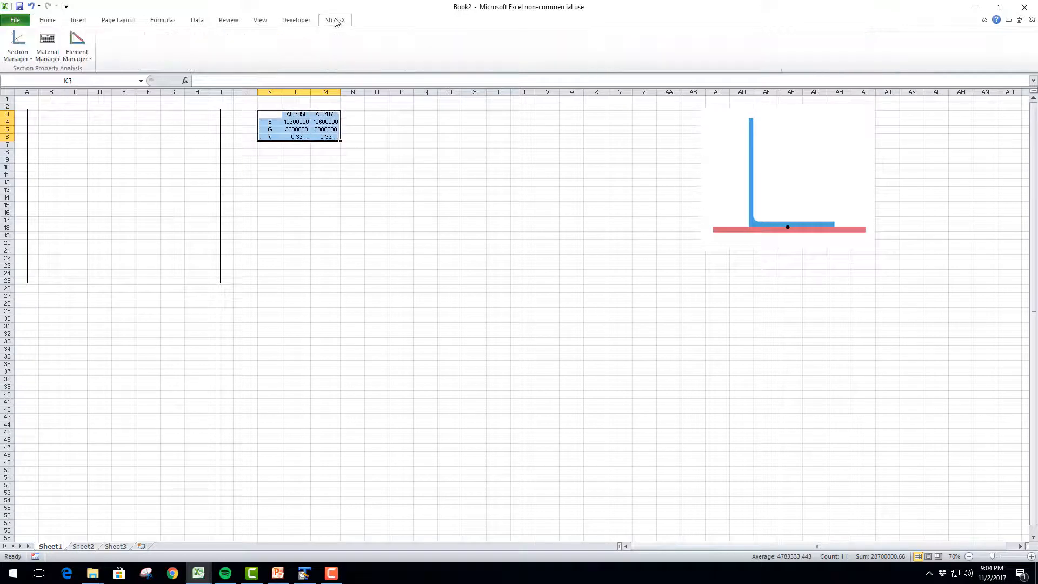
{"action": "left_click", "coordinate": [288, 167]}
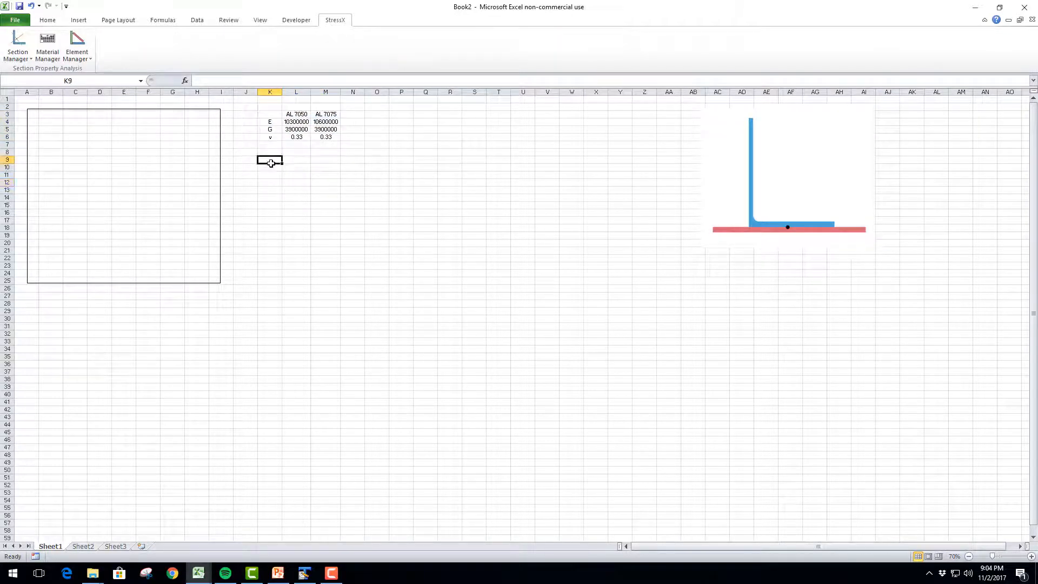
Examine the material choices and the rectangle's dimensions and reference points for a new cross-section element, and close without adding a shape
{"action": "left_click", "coordinate": [137, 162]}
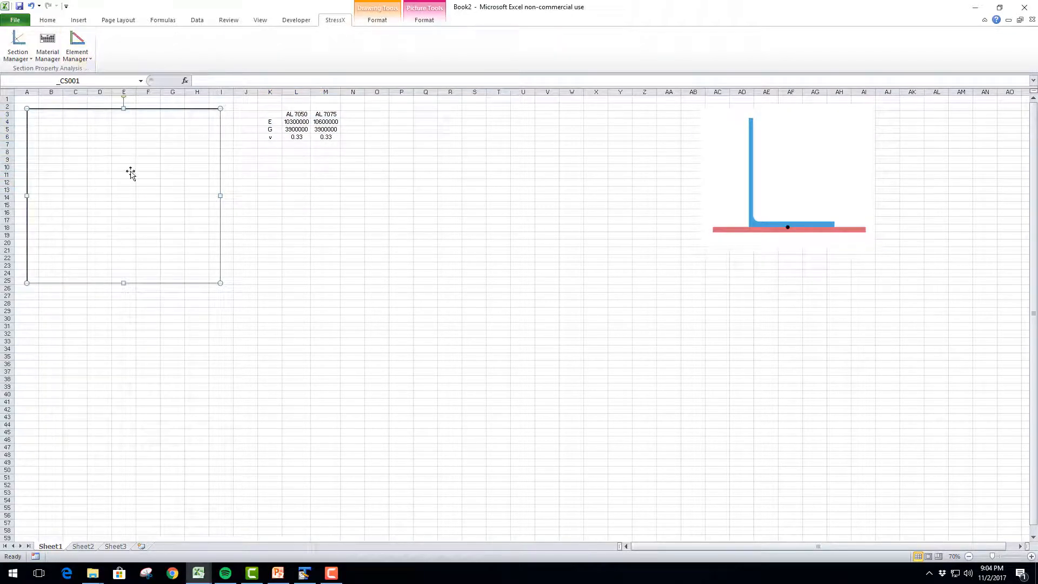
{"action": "left_click", "coordinate": [84, 58]}
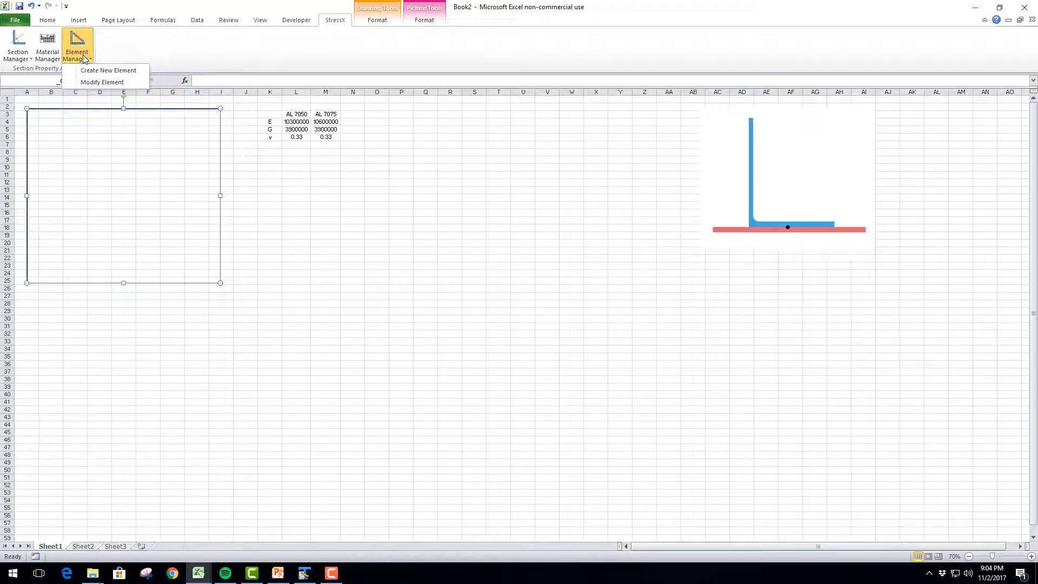
{"action": "left_click", "coordinate": [103, 70]}
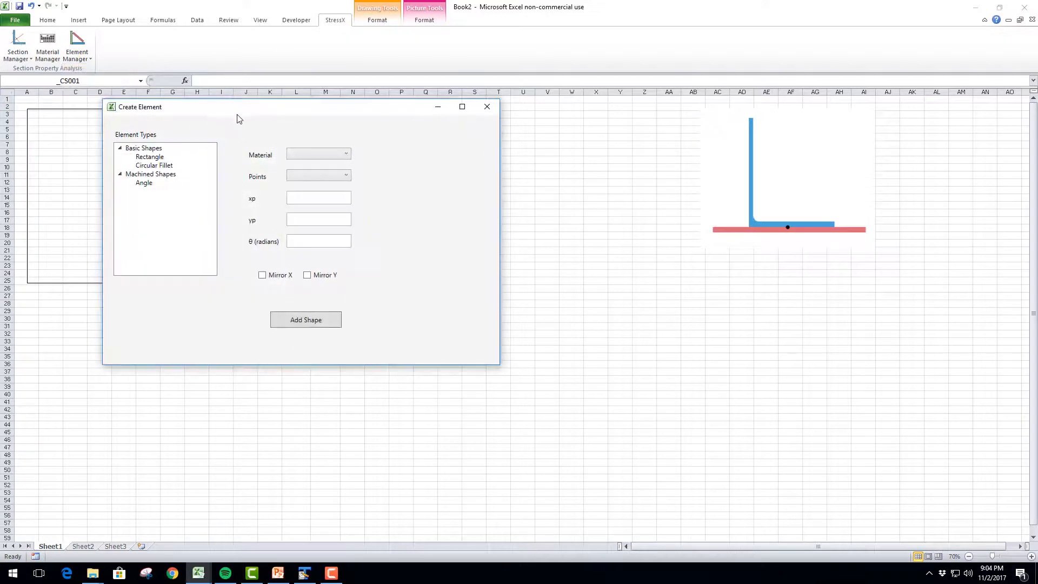
{"action": "left_click", "coordinate": [303, 154]}
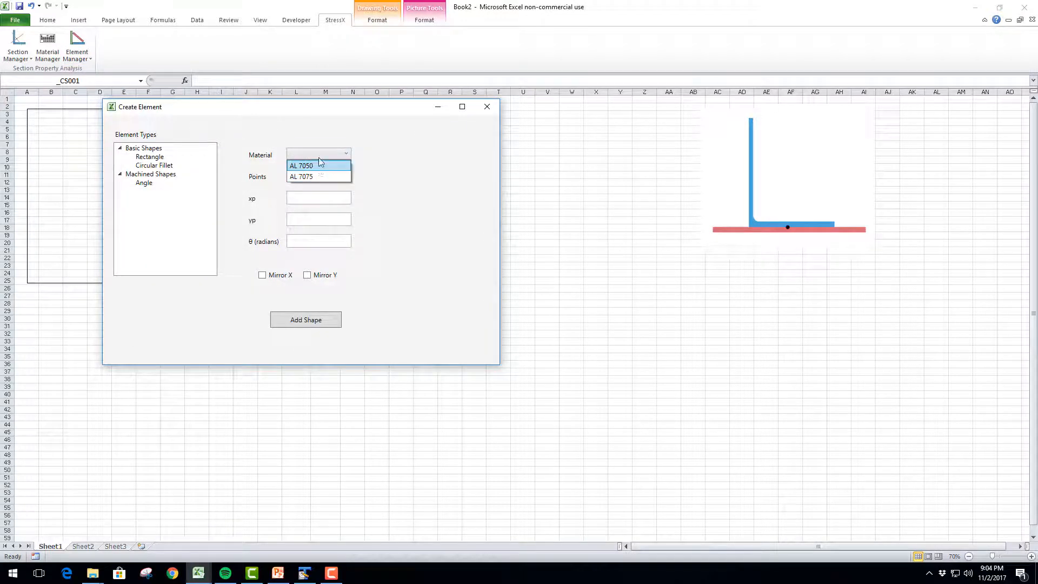
{"action": "left_click", "coordinate": [322, 156]}
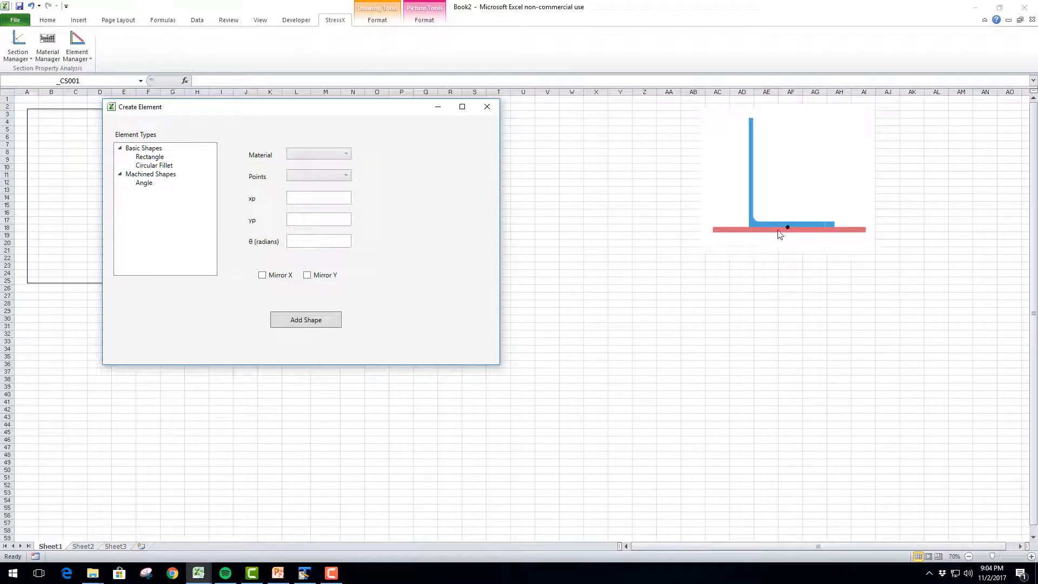
{"action": "left_click", "coordinate": [153, 157]}
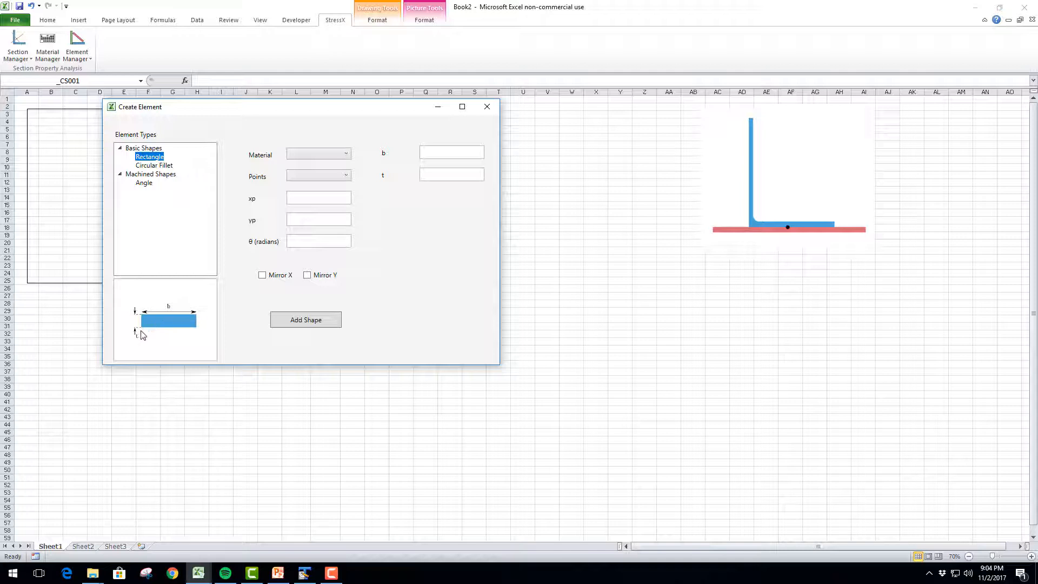
{"action": "left_click", "coordinate": [325, 178]}
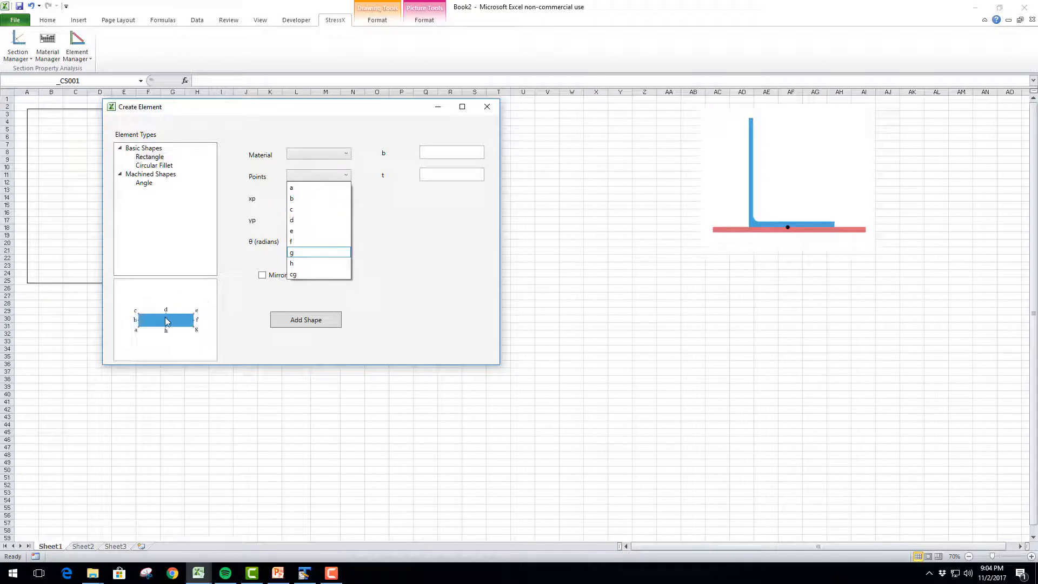
{"action": "left_click", "coordinate": [327, 178]}
{"action": "left_click", "coordinate": [486, 106]}
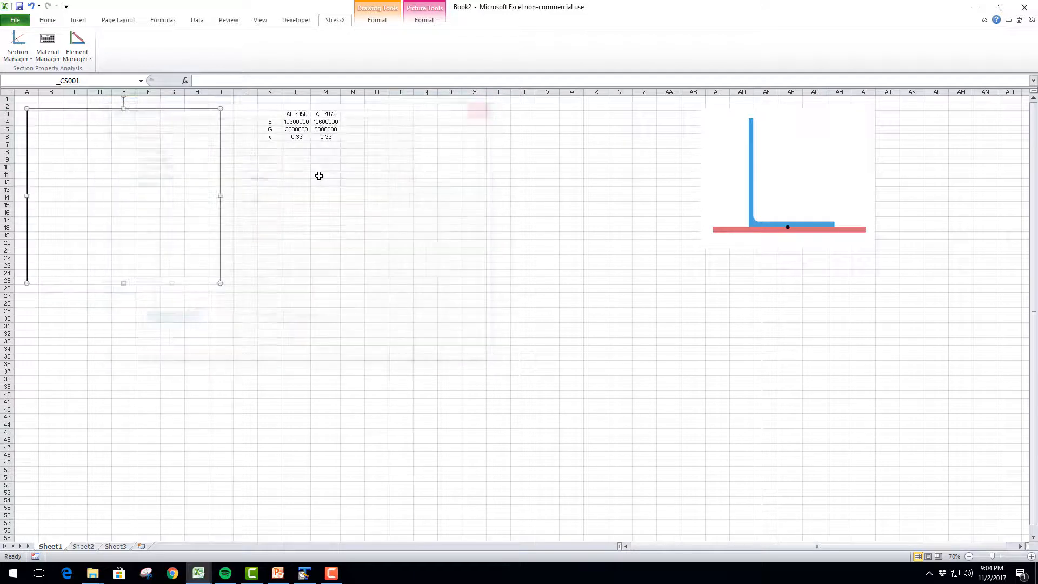
Enter the label Skin in K10 below the material table
{"action": "left_click", "coordinate": [273, 167]}
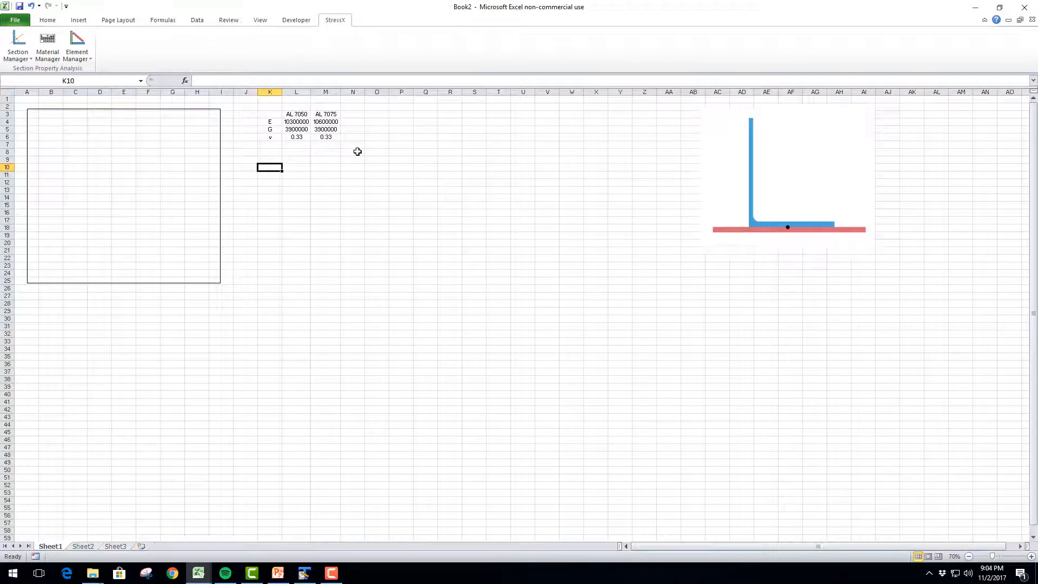
{"action": "type", "text": "Skin"}
{"action": "key", "text": "Return"}
{"action": "key", "text": "Return"}
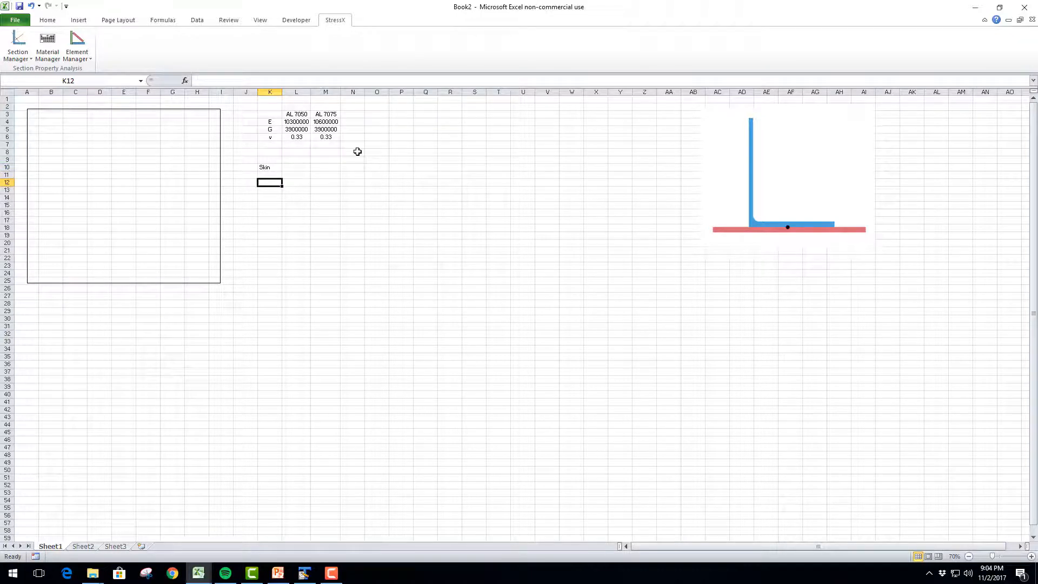
Enter the skin dimension labels xp, yp, theta, b and t in K12:K16
{"action": "type", "text": "xp"}
{"action": "key", "text": "Return"}
{"action": "type", "text": "yp"}
{"action": "key", "text": "Return"}
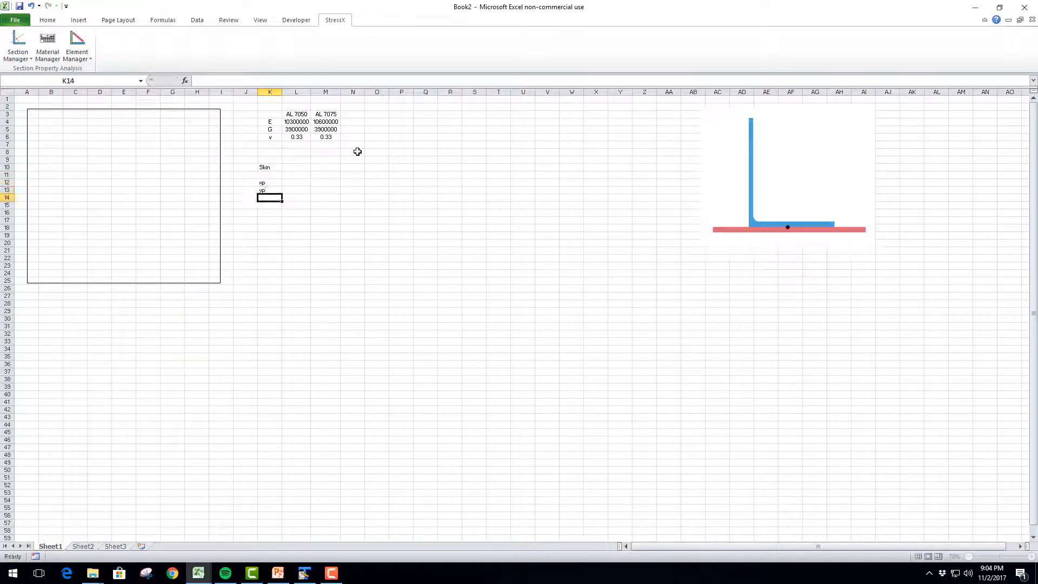
{"action": "type", "text": "theta"}
{"action": "key", "text": "Return"}
{"action": "type", "text": "b"}
{"action": "key", "text": "Return"}
{"action": "type", "text": "theta"}
{"action": "key", "text": "Return"}
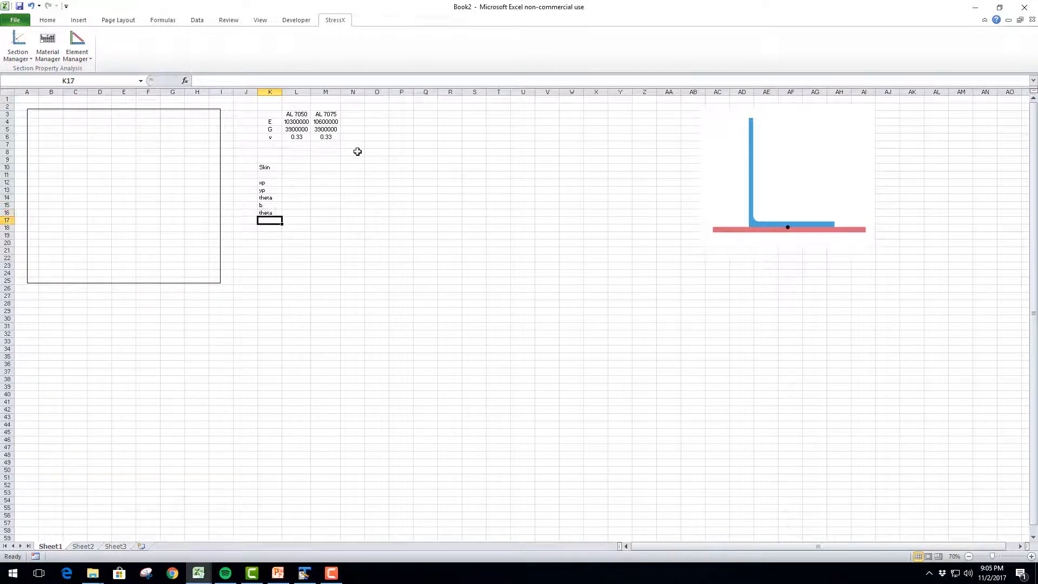
{"action": "type", "text": "t"}
{"action": "key", "text": "Escape"}
{"action": "key", "text": "Up"}
{"action": "type", "text": "t"}
{"action": "key", "text": "Return"}
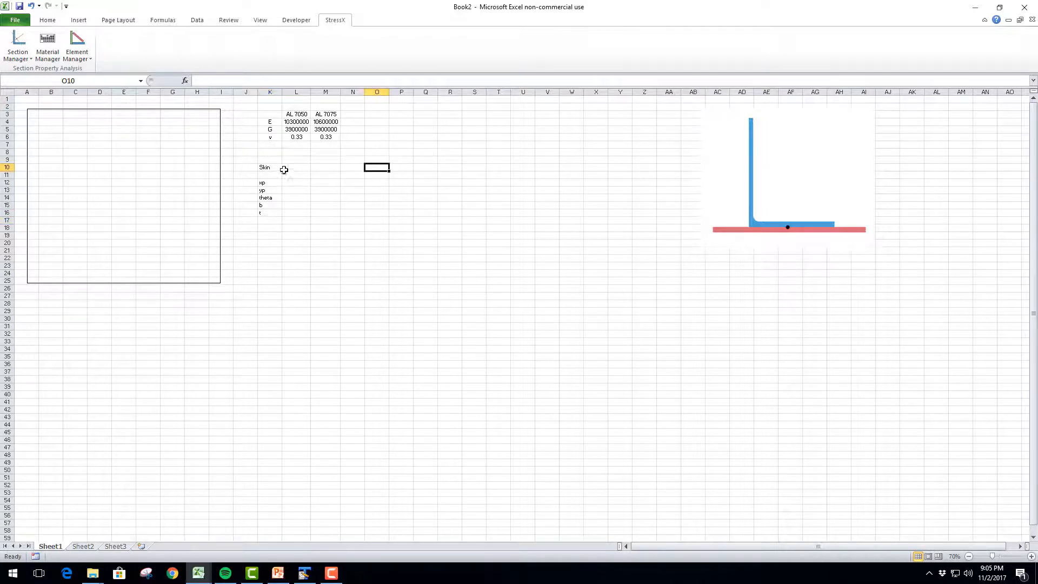
Place the Skin heading merged and centered across K11:L11, and center the cells K12:L16 beneath it
{"action": "left_click", "coordinate": [269, 168]}
{"action": "left_click_drag", "start_coordinate": [269, 171], "coordinate": [298, 210]}
{"action": "left_click", "coordinate": [47, 20]}
{"action": "left_click", "coordinate": [297, 53]}
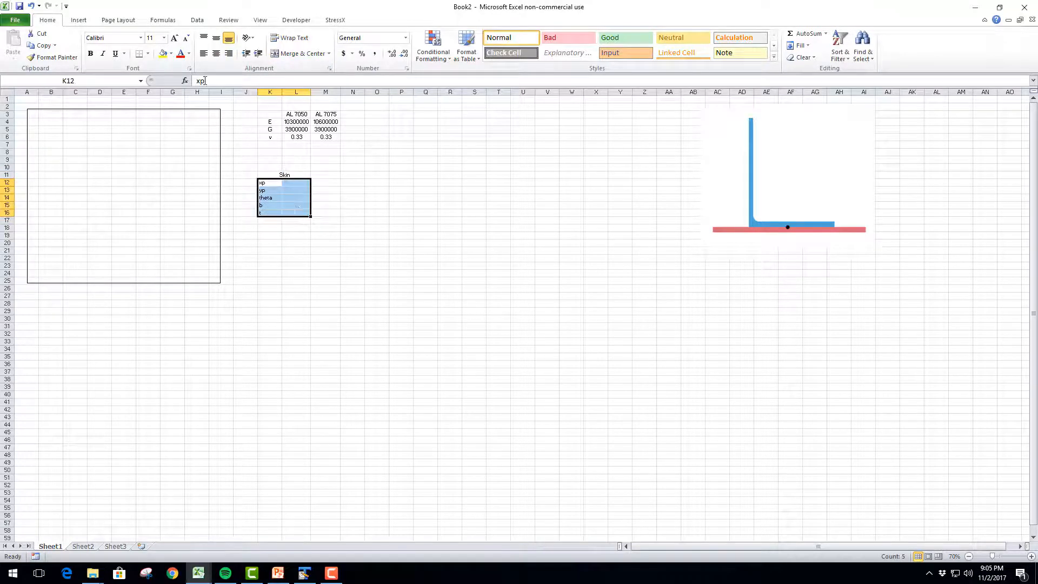
{"action": "left_click", "coordinate": [215, 53]}
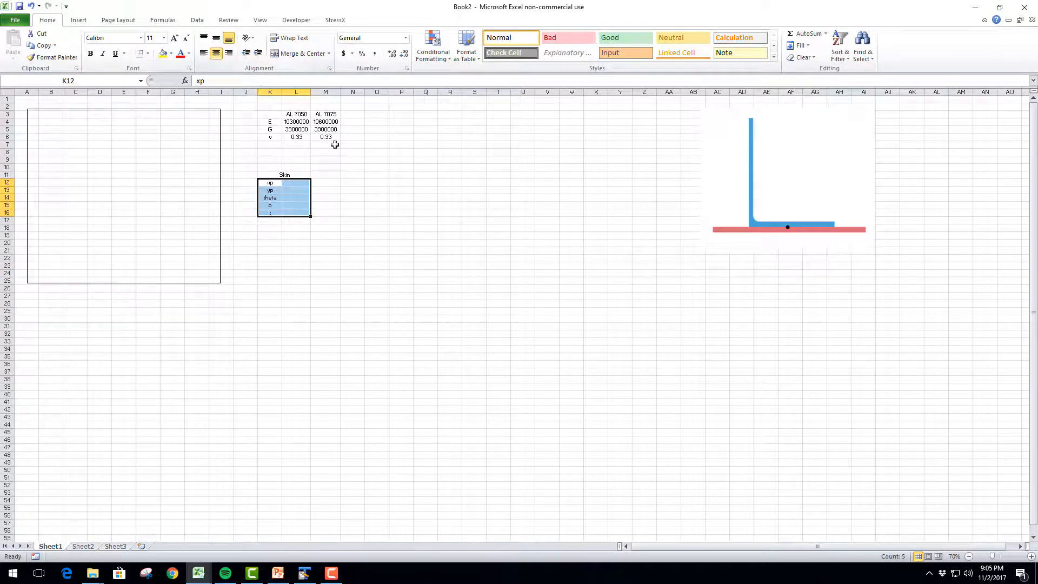
Start an angle table with the heading Angle in O11 and the labels xp, yp and theta in O12:O14
{"action": "left_click", "coordinate": [374, 174]}
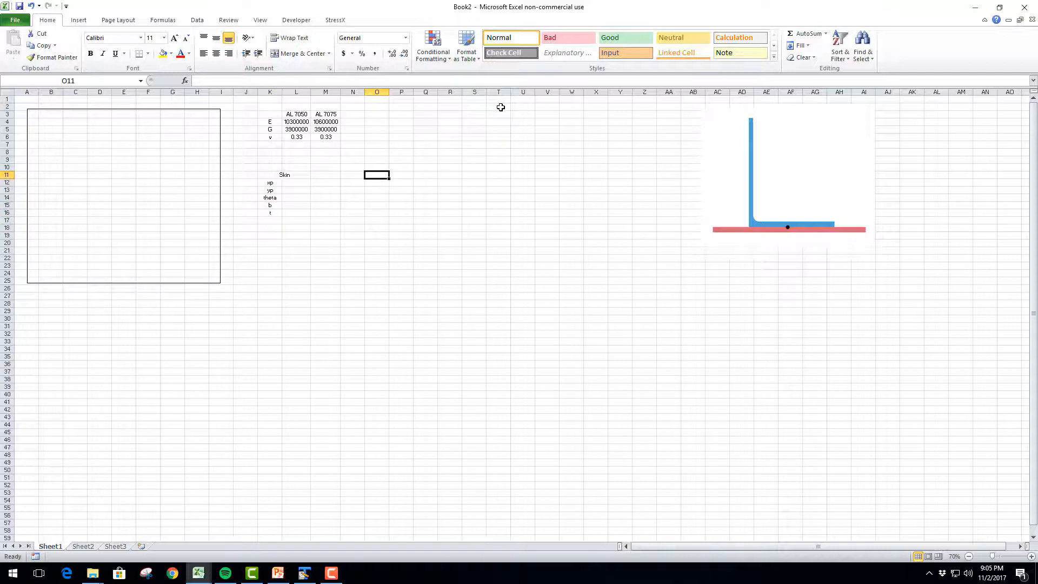
{"action": "type", "text": "Angle"}
{"action": "key", "text": "Return"}
{"action": "type", "text": "xp"}
{"action": "key", "text": "Return"}
{"action": "type", "text": "yp"}
{"action": "key", "text": "Return"}
{"action": "type", "text": "t"}
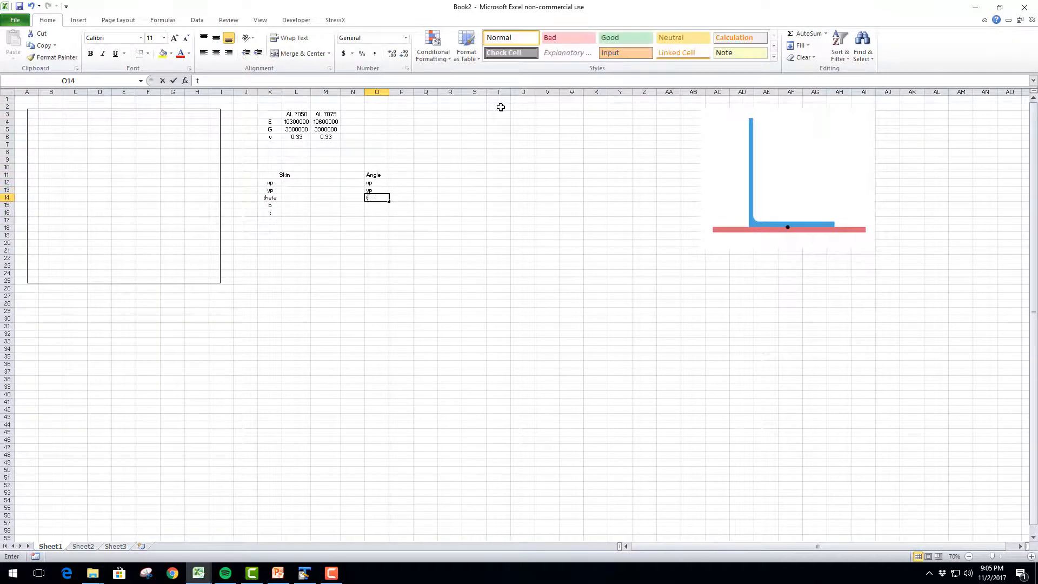
{"action": "type", "text": "heta"}
{"action": "key", "text": "Return"}
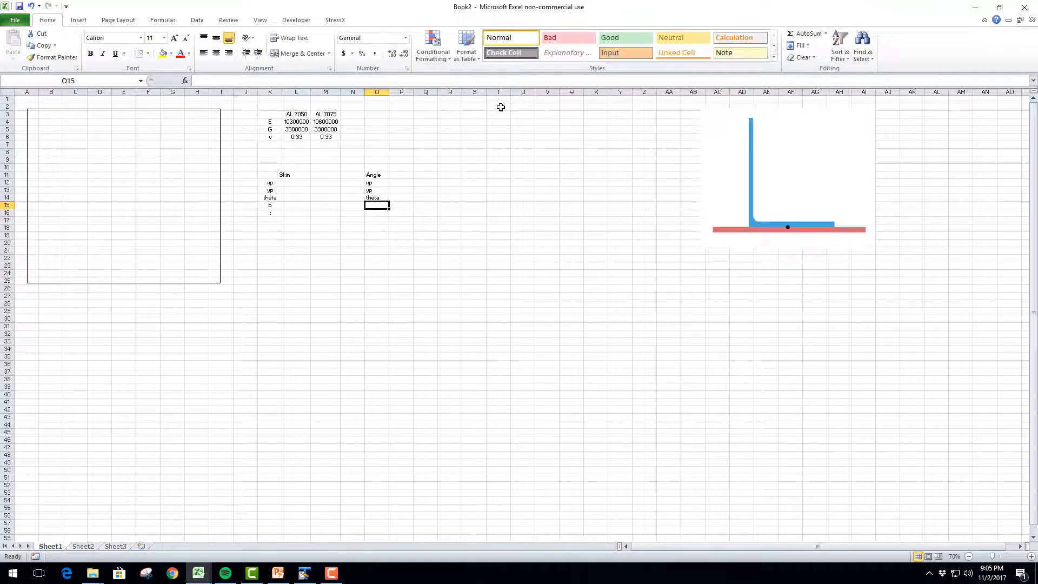
Examine which dimensions the Angle machined shape needs in a new element, and close without adding a shape
{"action": "left_click", "coordinate": [169, 230]}
{"action": "left_click", "coordinate": [335, 20]}
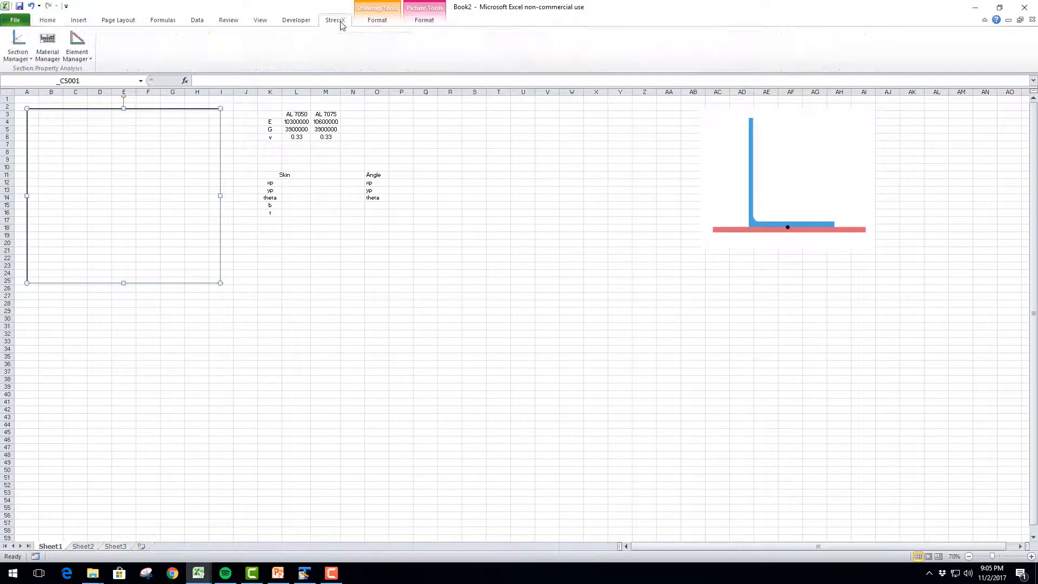
{"action": "left_click", "coordinate": [83, 45]}
{"action": "left_click", "coordinate": [88, 66]}
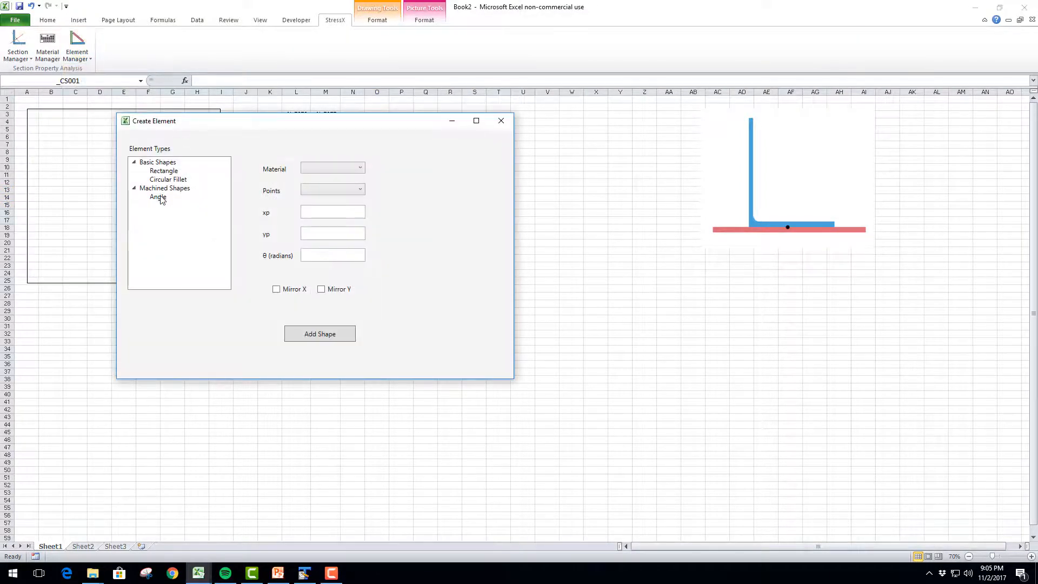
{"action": "left_click", "coordinate": [159, 198]}
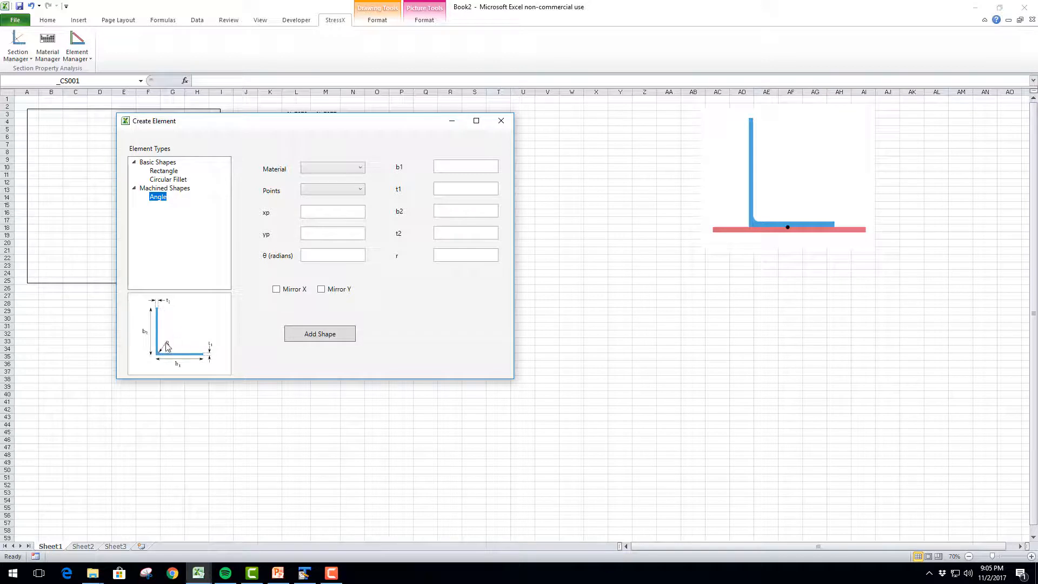
{"action": "left_click", "coordinate": [500, 121]}
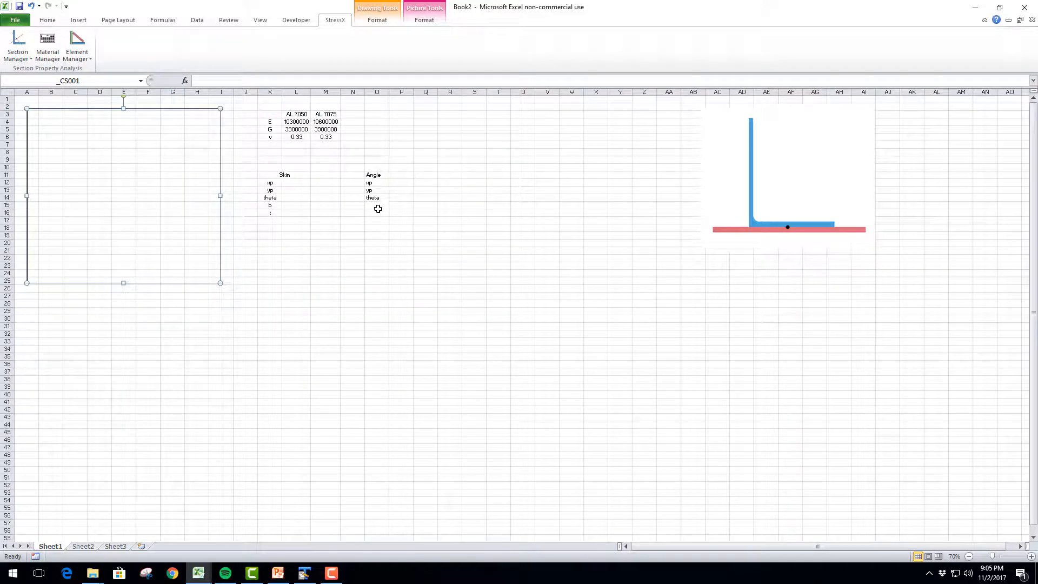
Add the labels b1, t1, b2, t2 and radius to the Angle table in O15:O19
{"action": "left_click", "coordinate": [377, 205]}
{"action": "type", "text": "b1"}
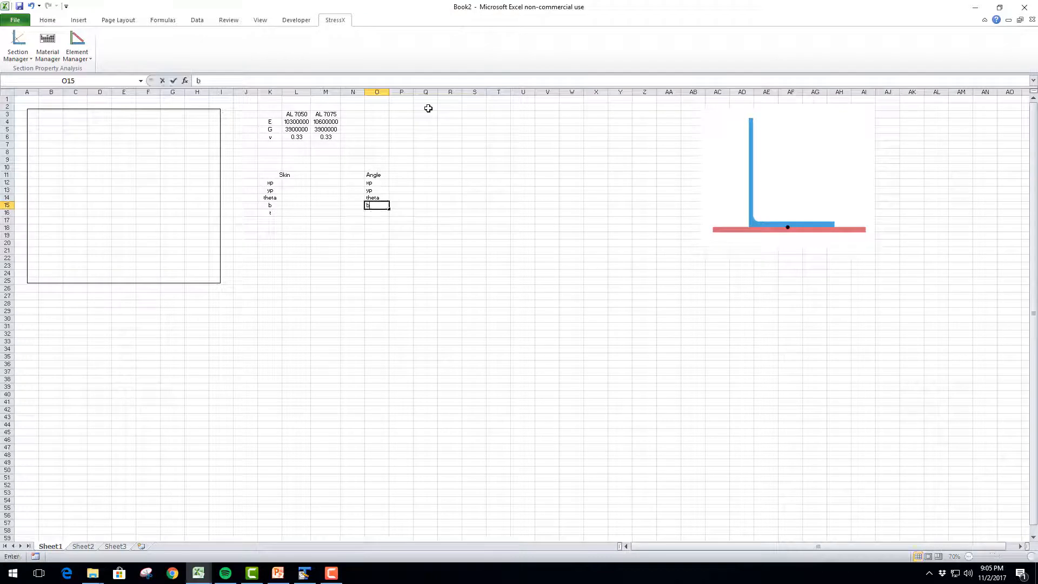
{"action": "key", "text": "Return"}
{"action": "type", "text": "t1"}
{"action": "key", "text": "Return"}
{"action": "type", "text": "b2"}
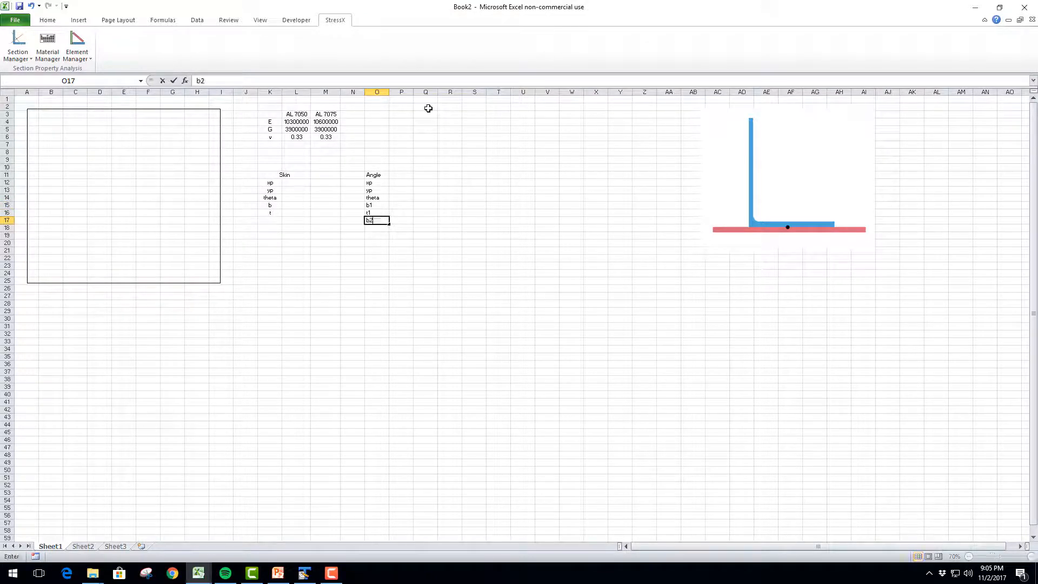
{"action": "key", "text": "Return"}
{"action": "type", "text": "t2"}
{"action": "key", "text": "Return"}
{"action": "type", "text": "radius"}
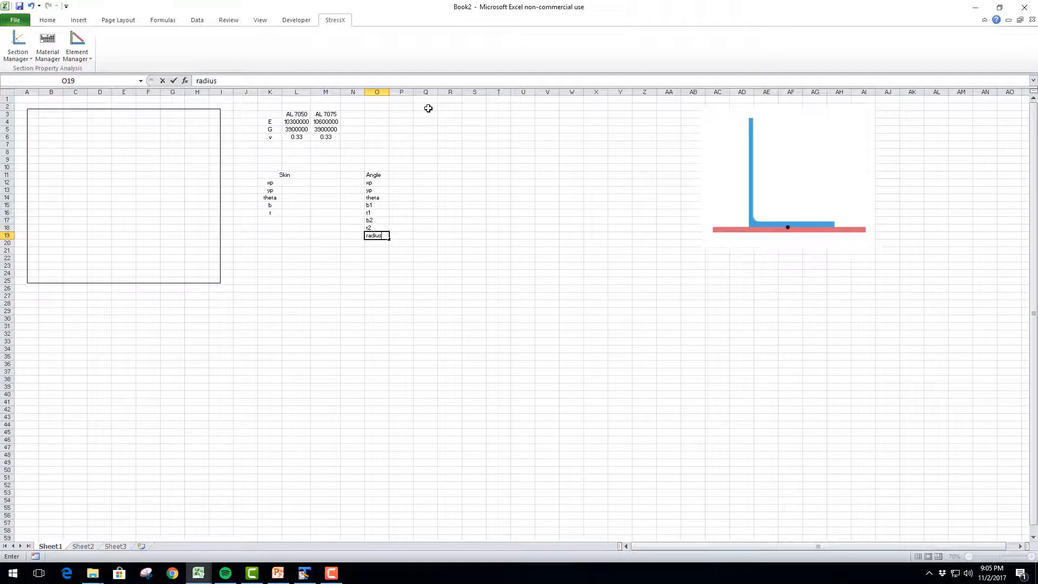
{"action": "key", "text": "Return"}
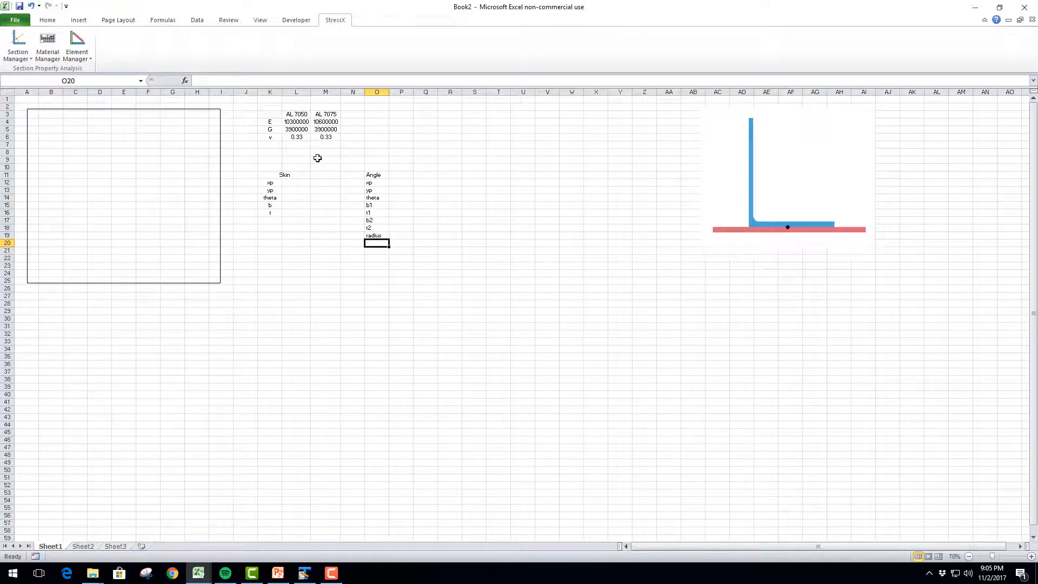
Fill in the Skin values in L12:L16: xp 0, yp 0, theta 0, b 5 and t 0.25
{"action": "left_click", "coordinate": [297, 183]}
{"action": "type", "text": "0"}
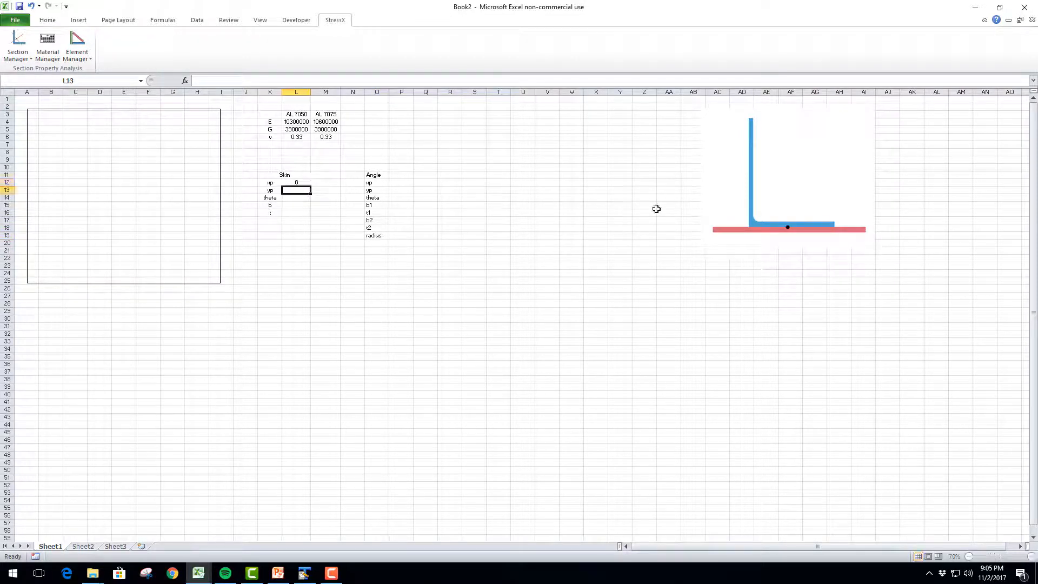
{"action": "key", "text": "Return"}
{"action": "type", "text": "0"}
{"action": "key", "text": "Return"}
{"action": "type", "text": "0"}
{"action": "key", "text": "Return"}
{"action": "key", "text": "Up"}
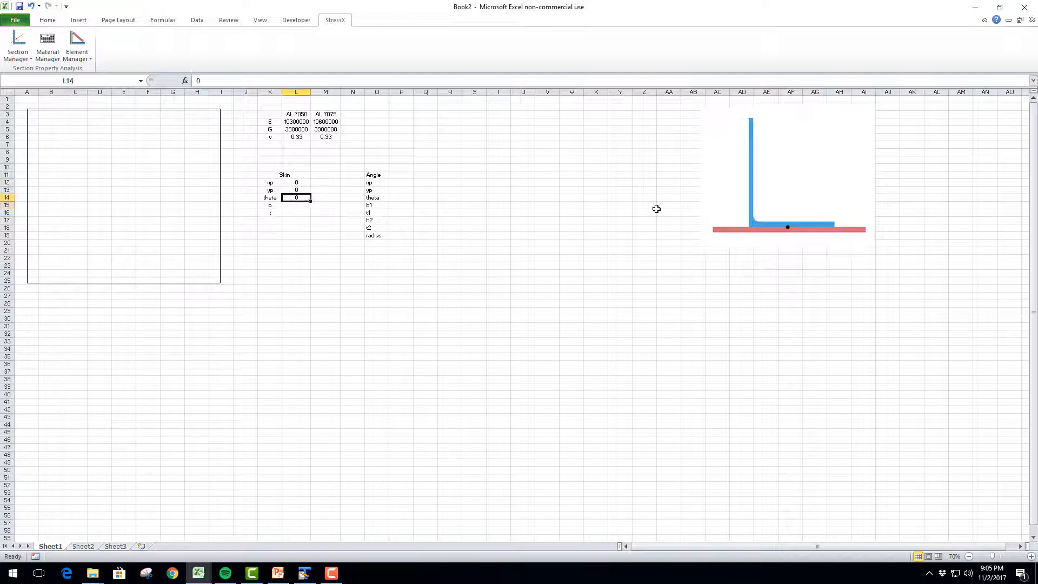
{"action": "key", "text": "Return"}
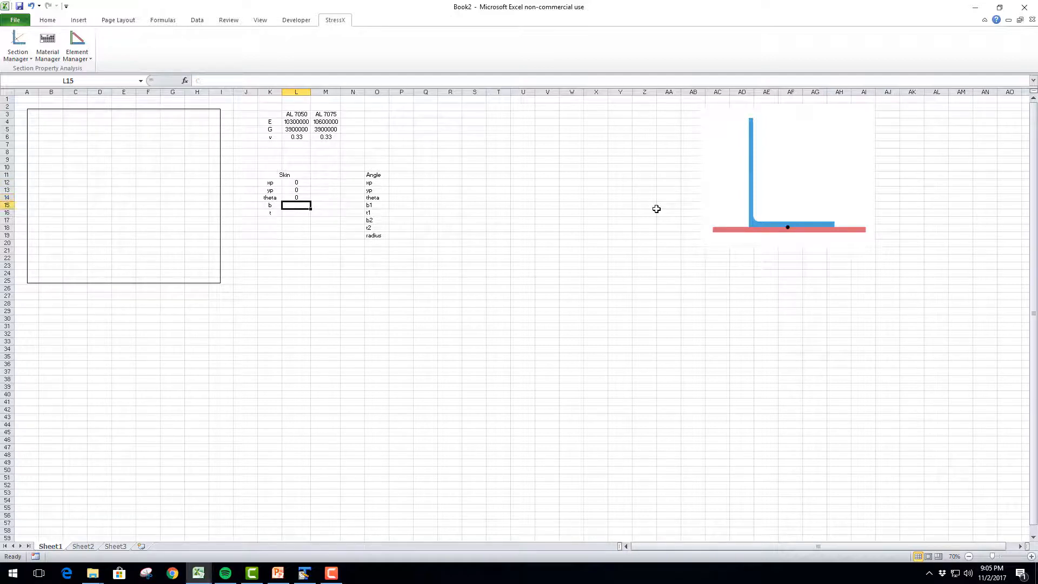
{"action": "type", "text": "5"}
{"action": "key", "text": "Return"}
{"action": "type", "text": "0.25"}
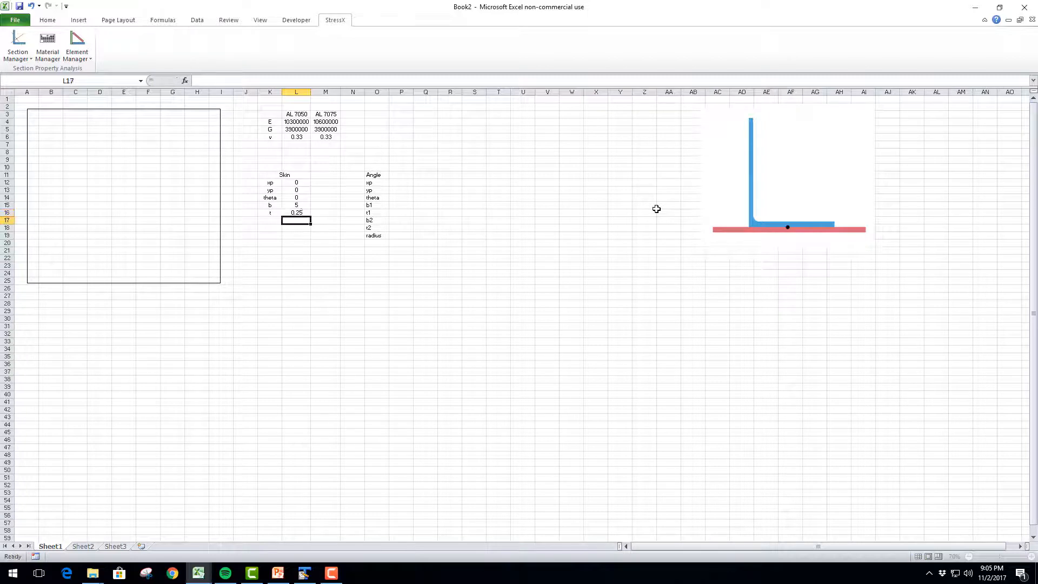
Link the angle's xp, yp and theta in P12:P14 to the Skin values in L12:L14 by formula
{"action": "left_click", "coordinate": [395, 185]}
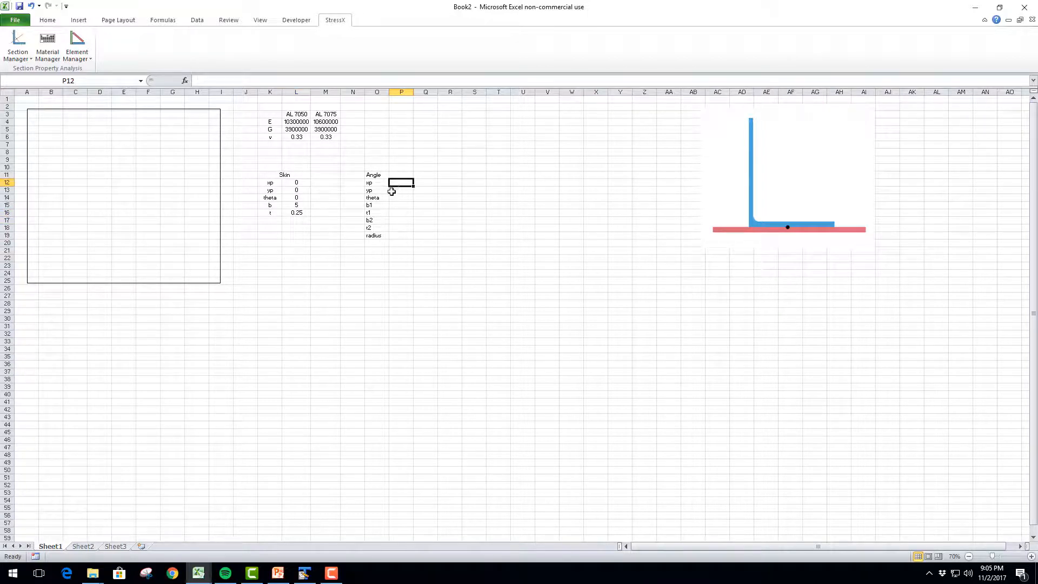
{"action": "type", "text": "="}
{"action": "left_click", "coordinate": [301, 183]}
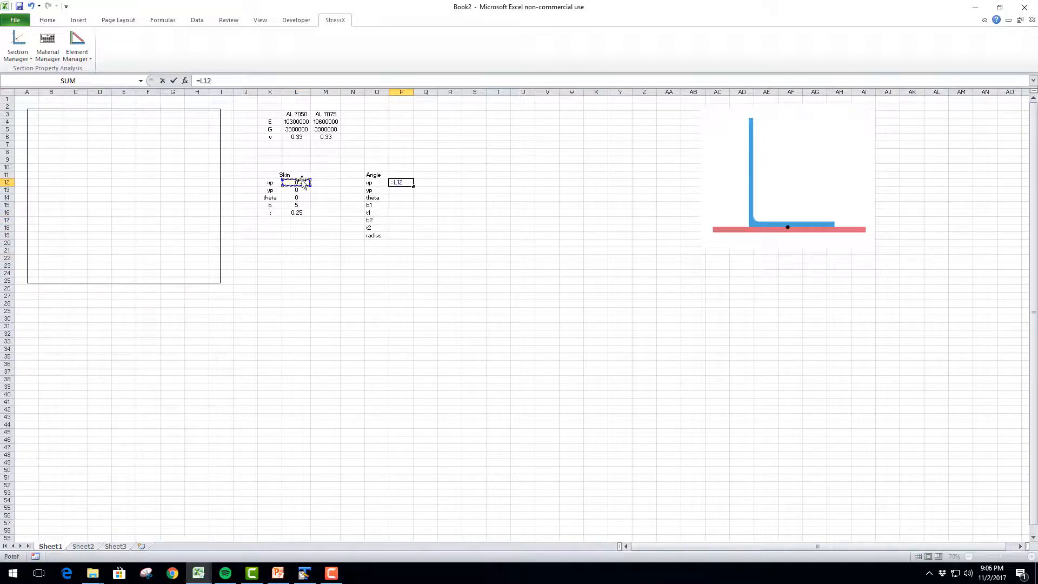
{"action": "key", "text": "Return"}
{"action": "type", "text": "="}
{"action": "left_click", "coordinate": [294, 190]}
{"action": "key", "text": "Return"}
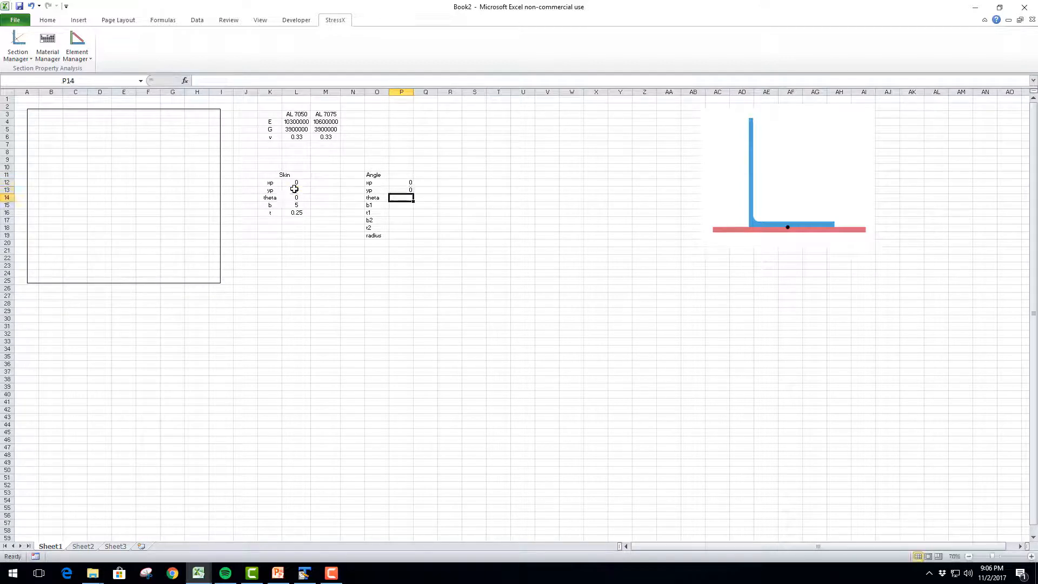
{"action": "type", "text": "="}
{"action": "left_click", "coordinate": [293, 198]}
{"action": "key", "text": "Return"}
Enter the angle's dimensions in P15:P19: b1 4, t1 0.25, b2 5, t2 0.3 and radius 0.5
{"action": "type", "text": "4"}
{"action": "key", "text": "Return"}
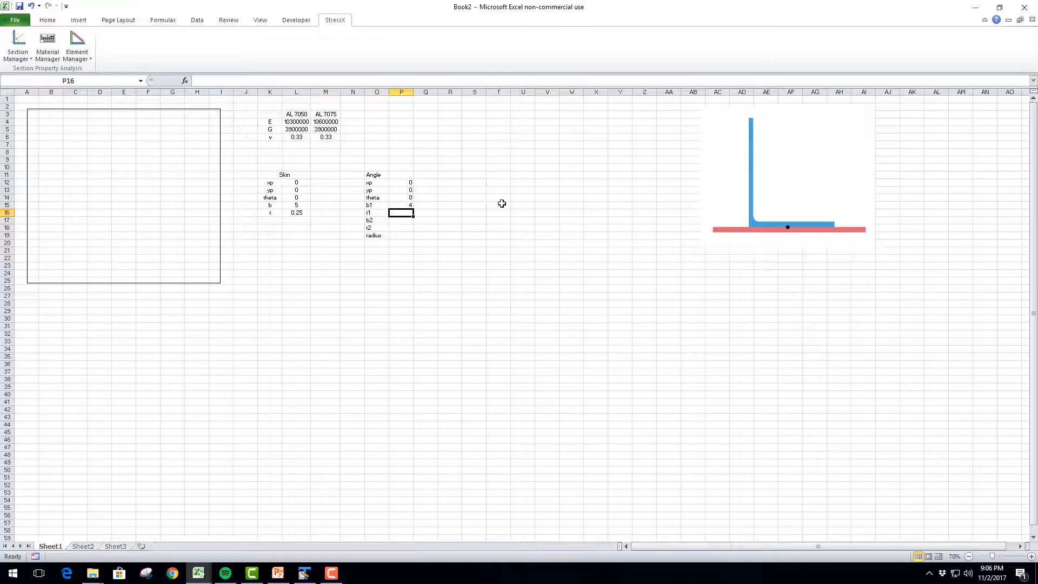
{"action": "type", "text": "0.25"}
{"action": "key", "text": "Return"}
{"action": "type", "text": "5"}
{"action": "key", "text": "Return"}
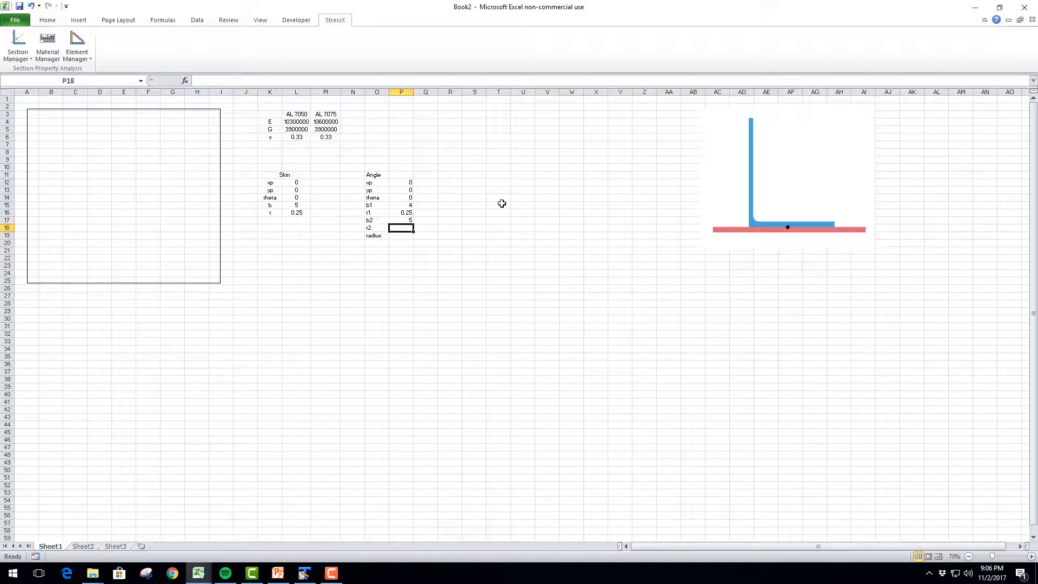
{"action": "type", "text": "0.3"}
{"action": "key", "text": "Return"}
{"action": "type", "text": "0.5"}
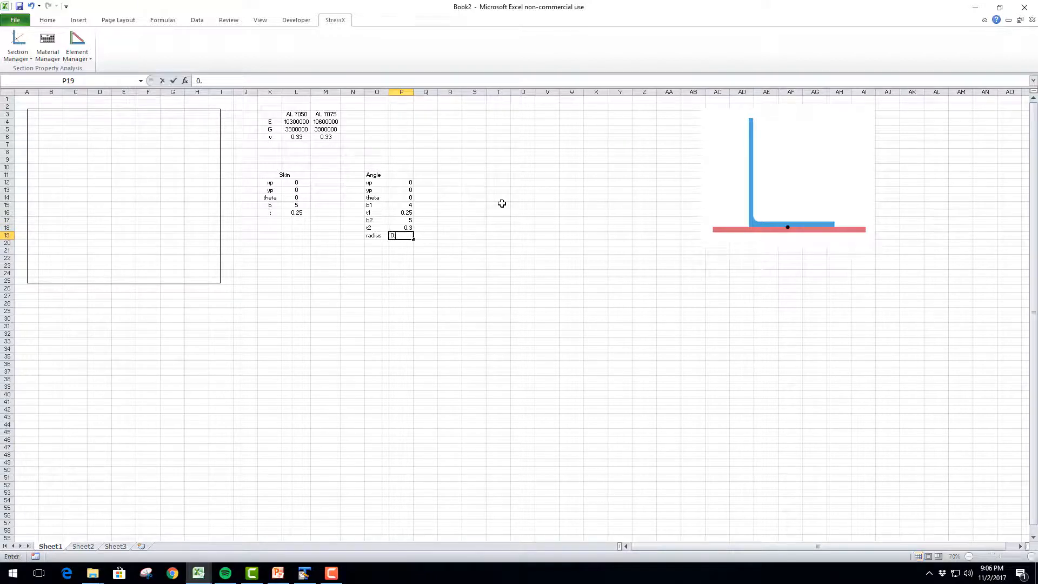
{"action": "key", "text": "Return"}
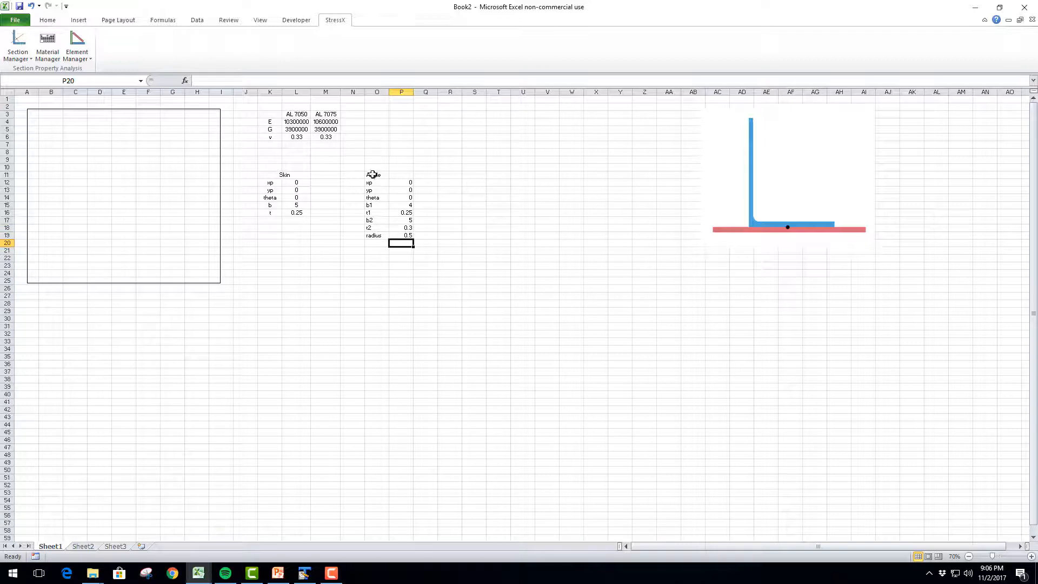
Merge and center the Angle heading across O11:P11, and underline both the Angle and Skin headings
{"action": "left_click_drag", "start_coordinate": [376, 174], "coordinate": [403, 175]}
{"action": "left_click", "coordinate": [46, 20]}
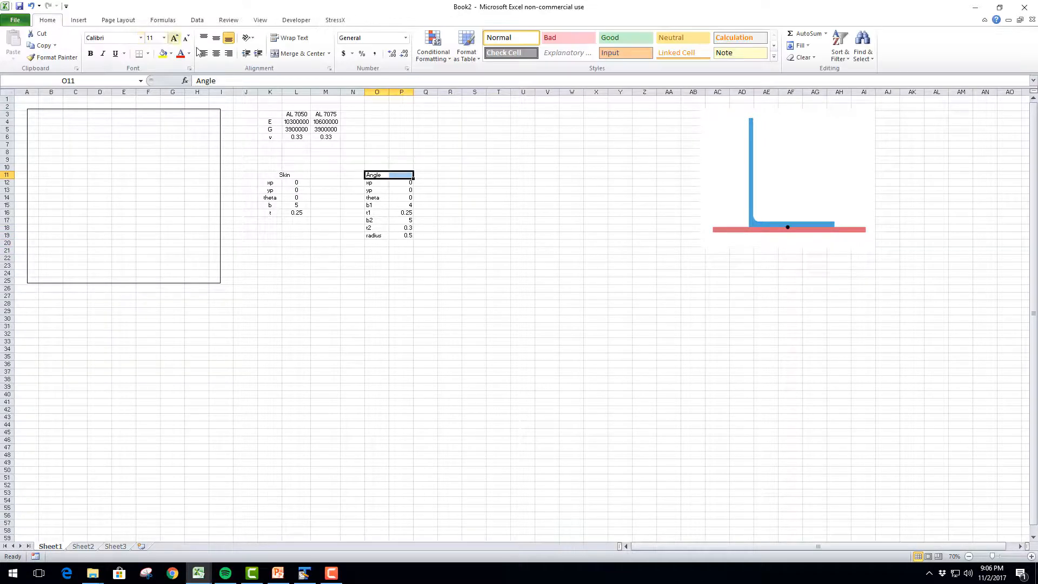
{"action": "left_click", "coordinate": [217, 53]}
{"action": "left_click", "coordinate": [300, 53]}
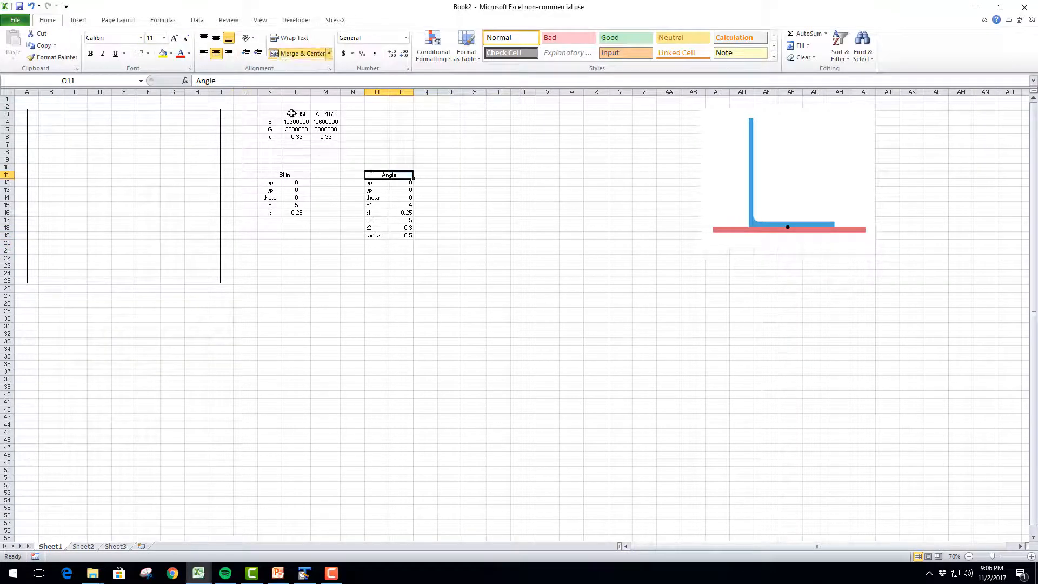
{"action": "left_click", "coordinate": [283, 173]}
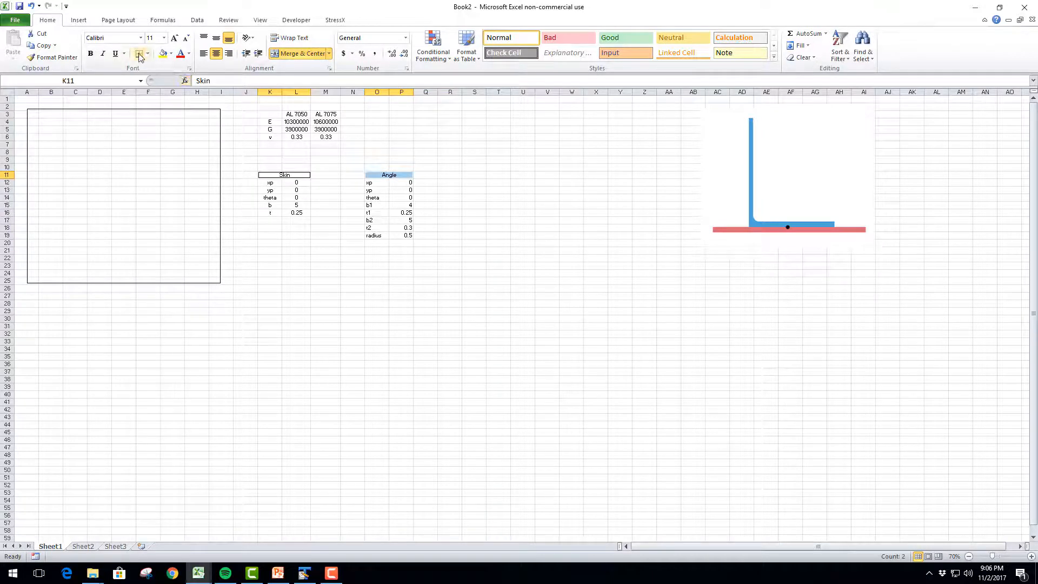
{"action": "left_click", "coordinate": [116, 53]}
Center the labels and values of the Angle table in O12:P19
{"action": "left_click_drag", "start_coordinate": [372, 184], "coordinate": [408, 235]}
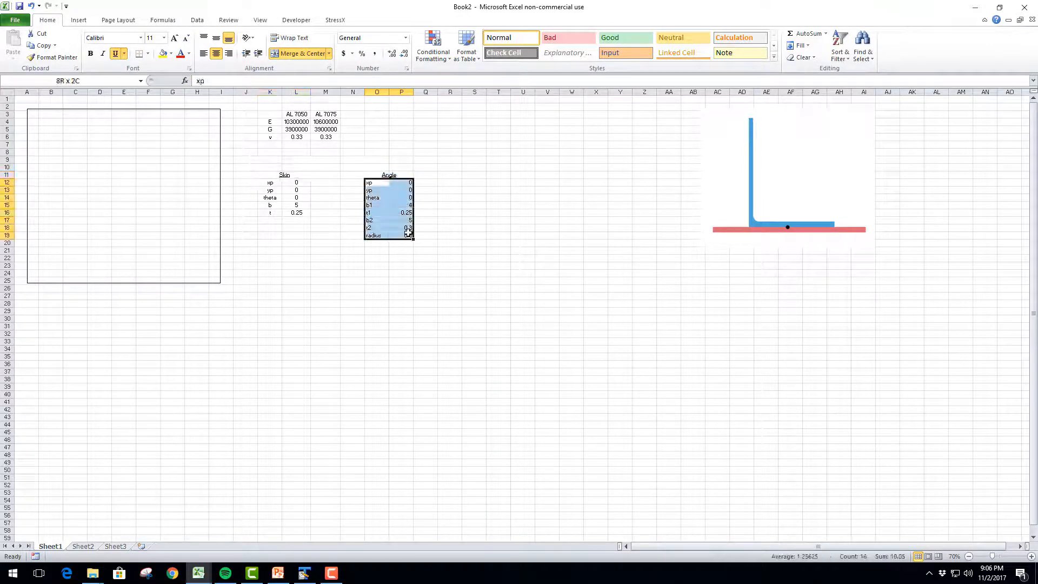
{"action": "left_click", "coordinate": [215, 53]}
{"action": "left_click", "coordinate": [440, 197]}
{"action": "left_click", "coordinate": [287, 182]}
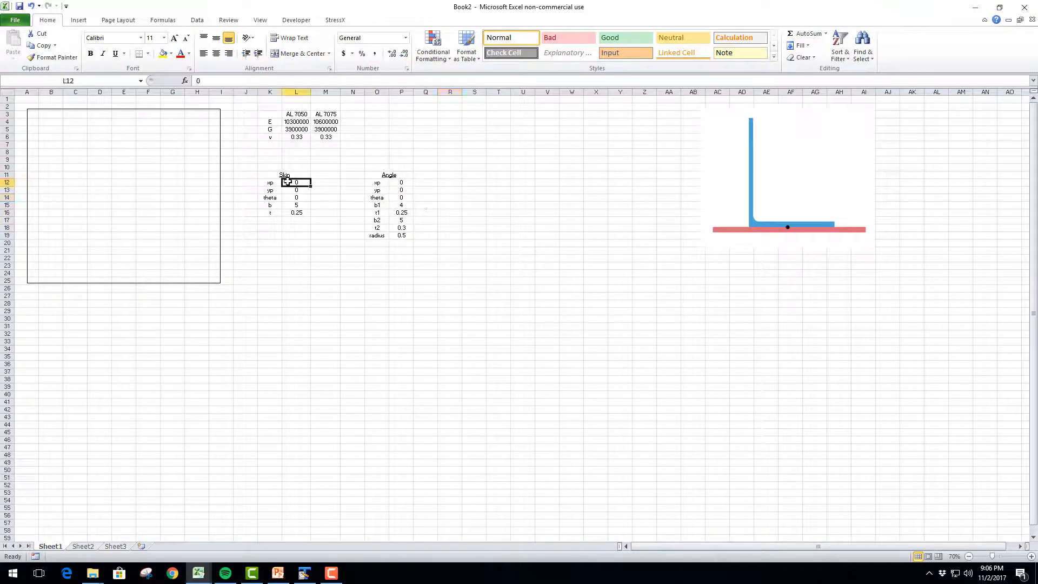
Start a new element for the empty cross section and place the Create Element dialog clear of the Skin and Angle tables
{"action": "left_click", "coordinate": [166, 205]}
{"action": "left_click", "coordinate": [443, 190]}
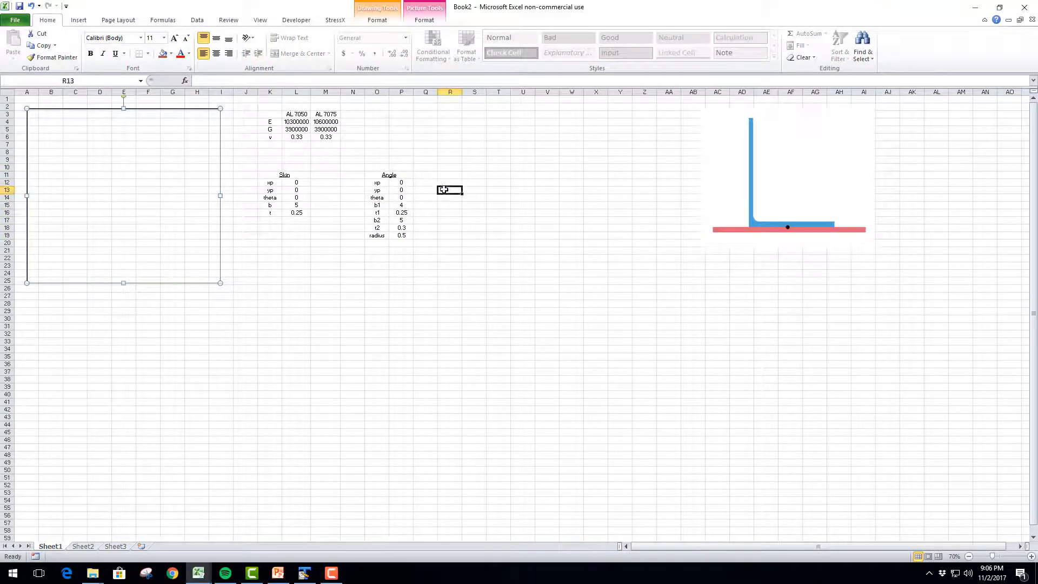
{"action": "left_click", "coordinate": [77, 169]}
{"action": "left_click", "coordinate": [335, 20]}
{"action": "left_click", "coordinate": [74, 57]}
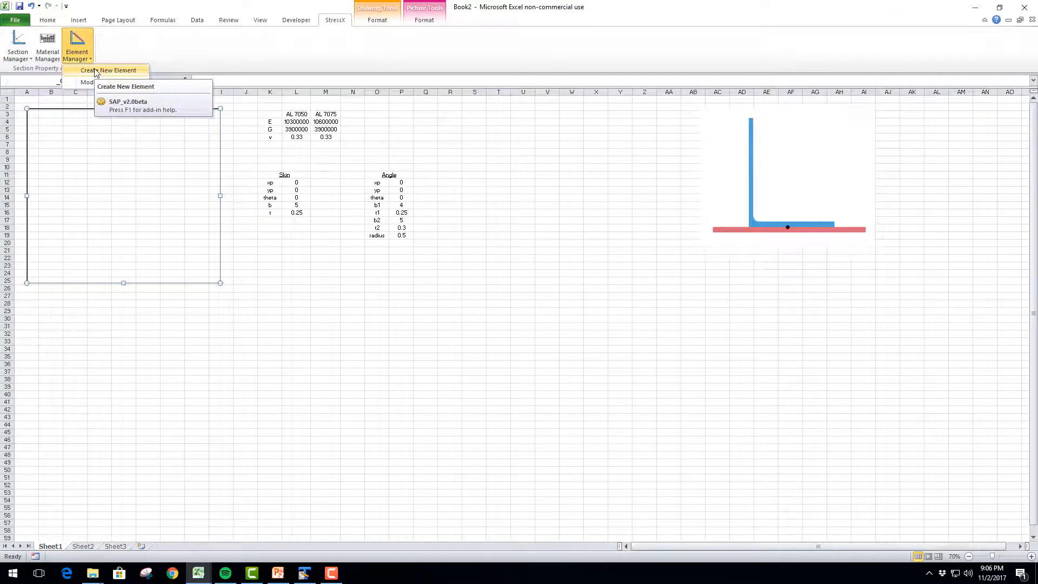
{"action": "left_click", "coordinate": [95, 72]}
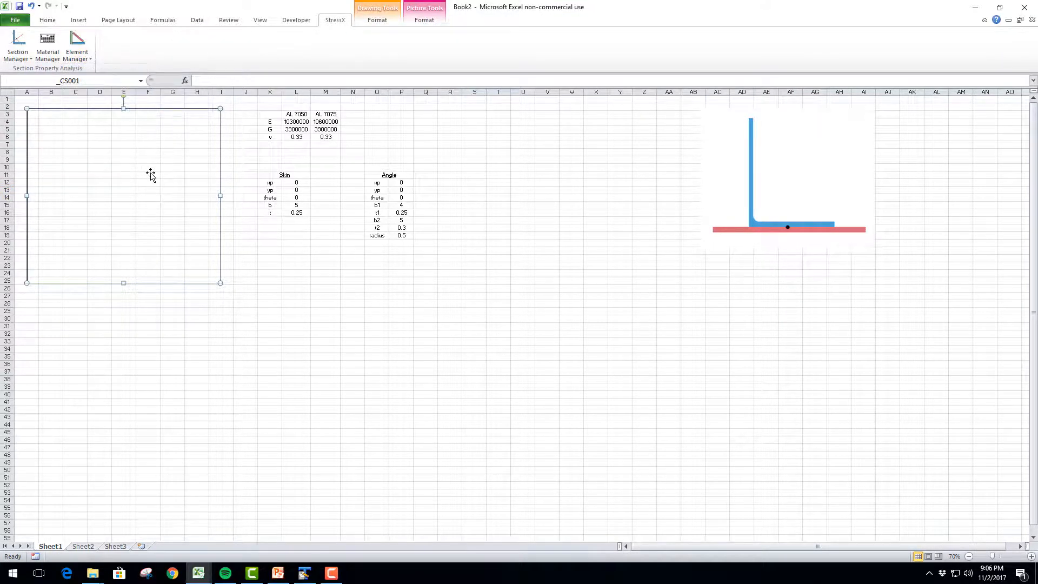
{"action": "left_click", "coordinate": [89, 64]}
{"action": "left_click", "coordinate": [95, 71]}
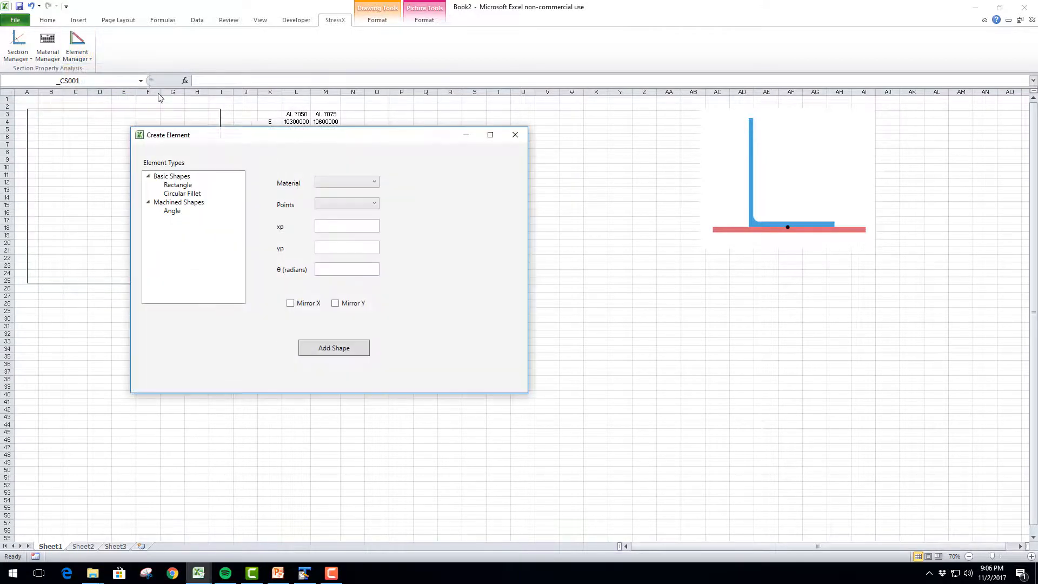
{"action": "left_click_drag", "start_coordinate": [241, 135], "coordinate": [579, 140]}
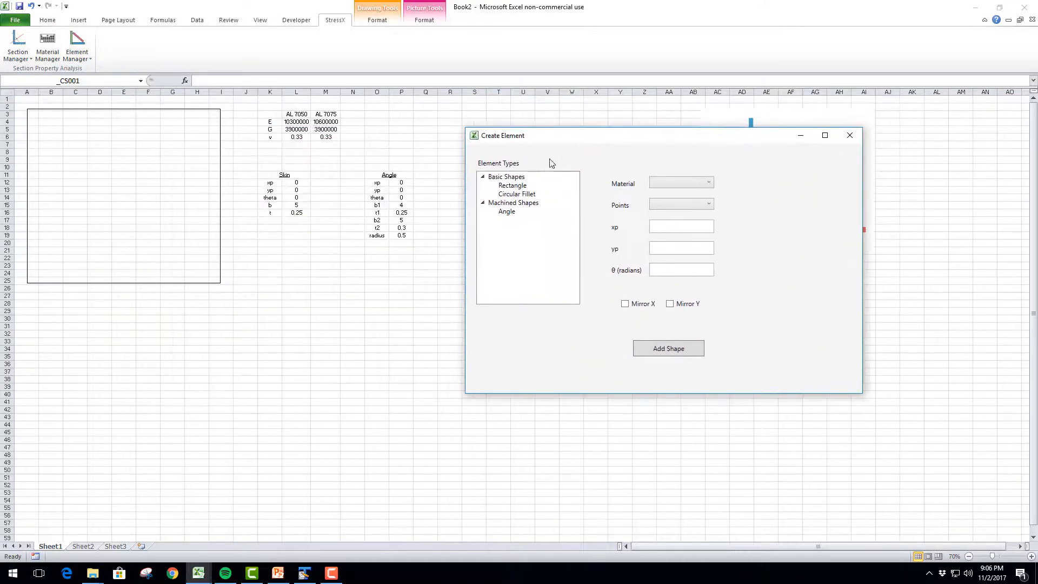
Set up the skin as a Rectangle element in AL 7050 with reference point d
{"action": "left_click", "coordinate": [513, 186]}
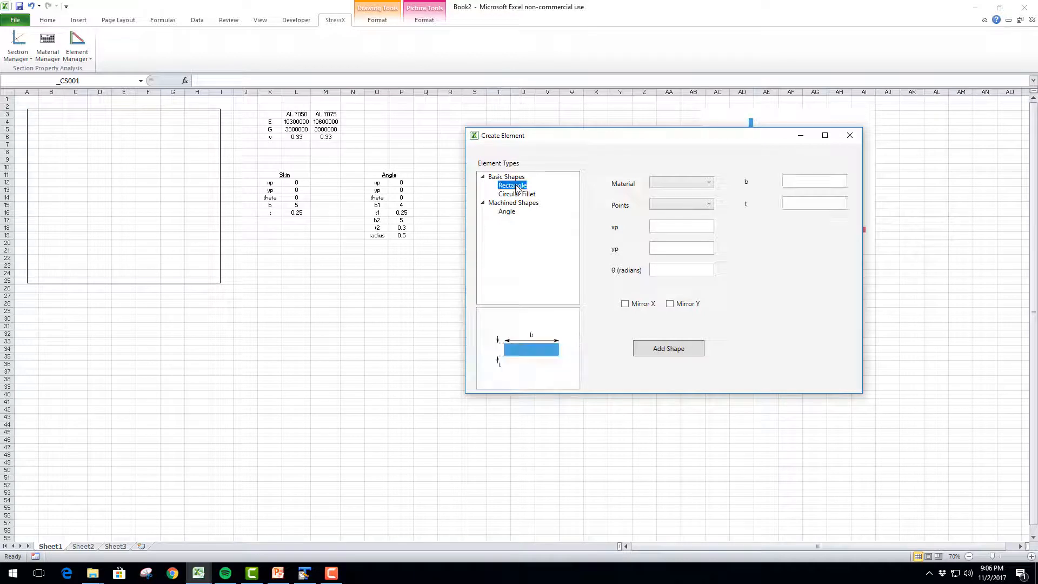
{"action": "left_click", "coordinate": [670, 186]}
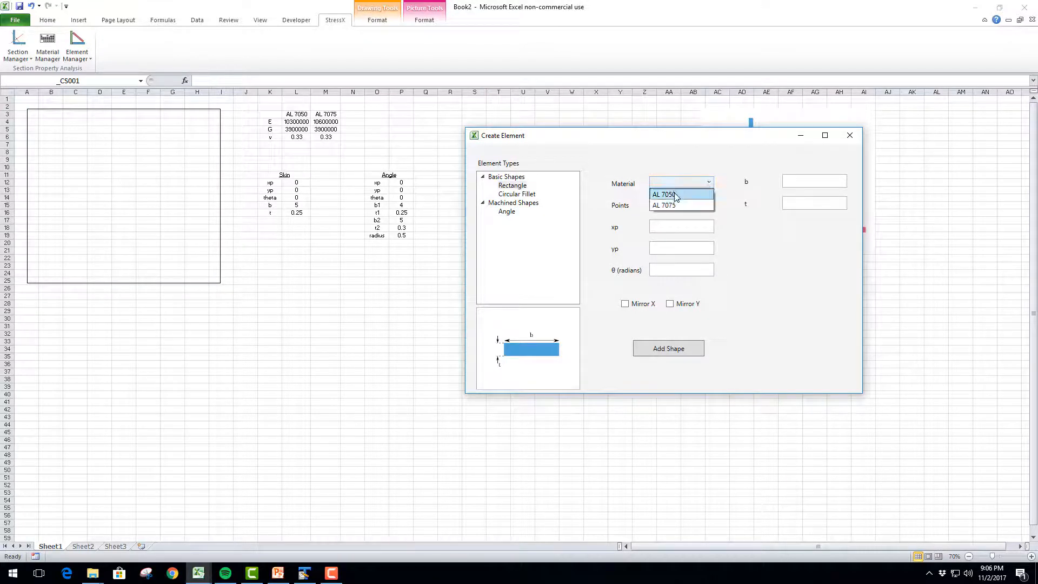
{"action": "left_click", "coordinate": [674, 195]}
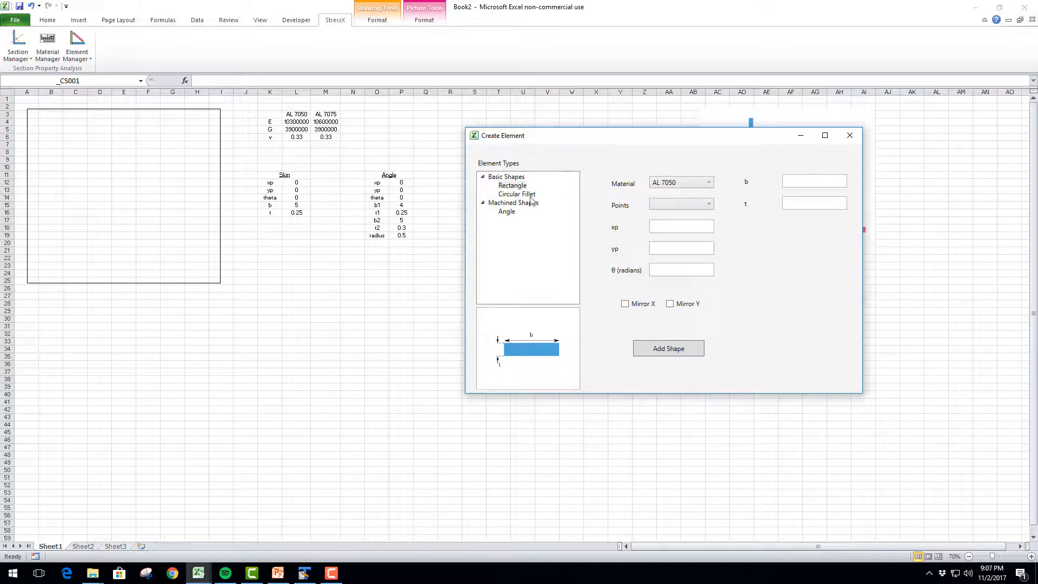
{"action": "left_click", "coordinate": [664, 209]}
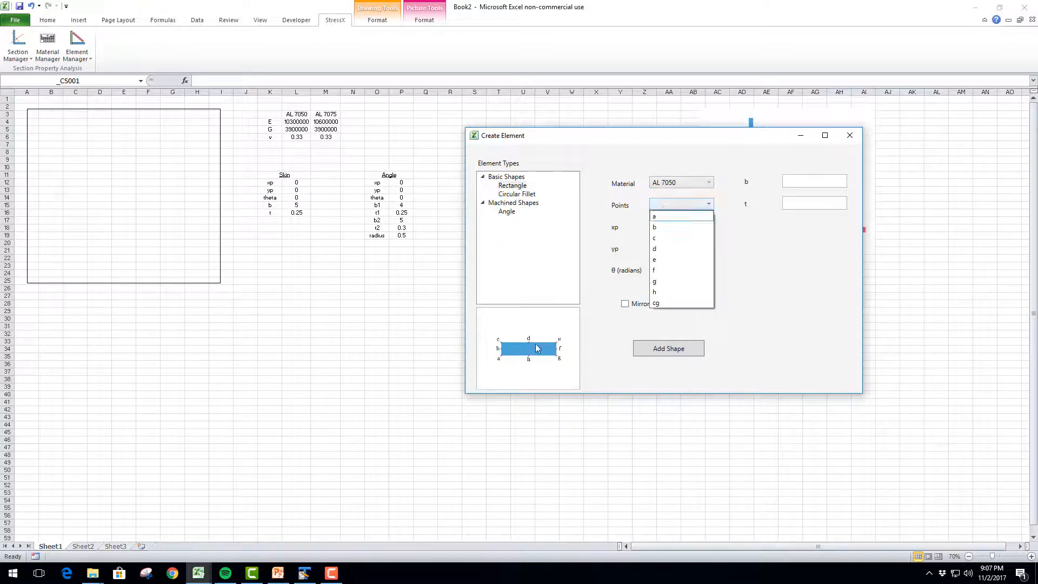
{"action": "left_click", "coordinate": [664, 249]}
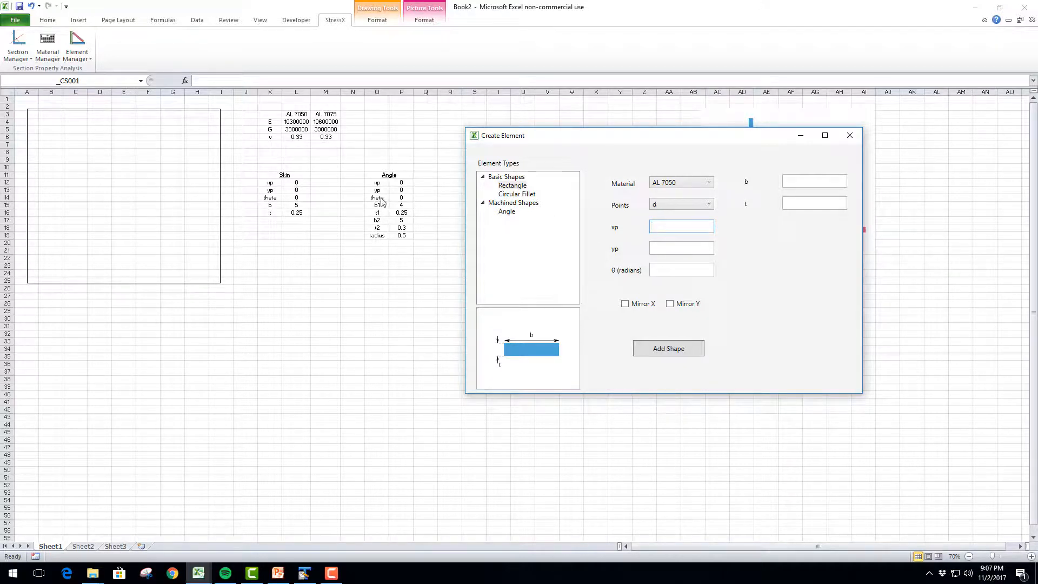
Link the rectangle's xp, yp and θ to the Skin values in L12, L13 and L14
{"action": "left_click", "coordinate": [306, 184]}
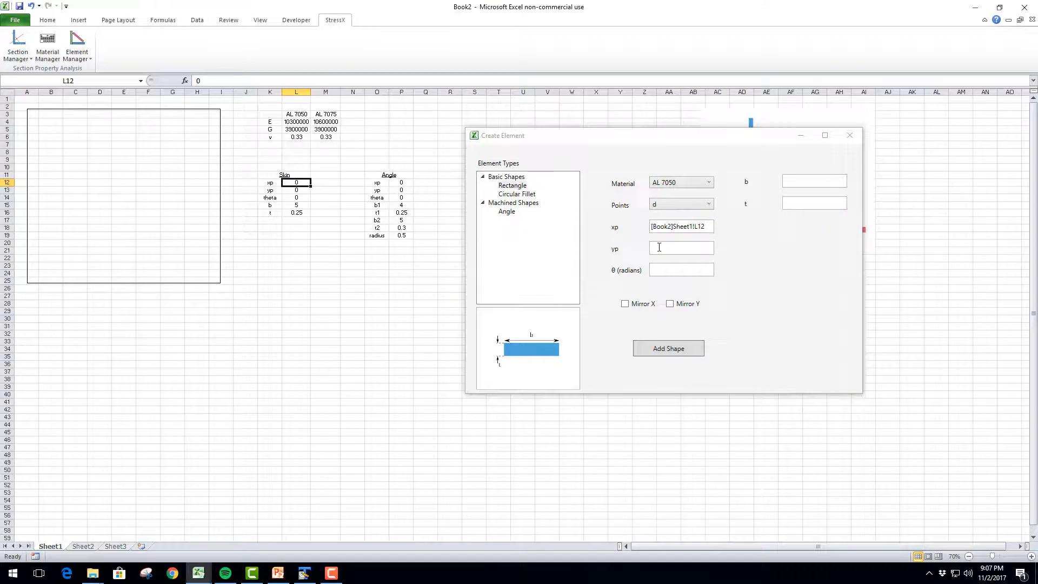
{"action": "left_click", "coordinate": [299, 191]}
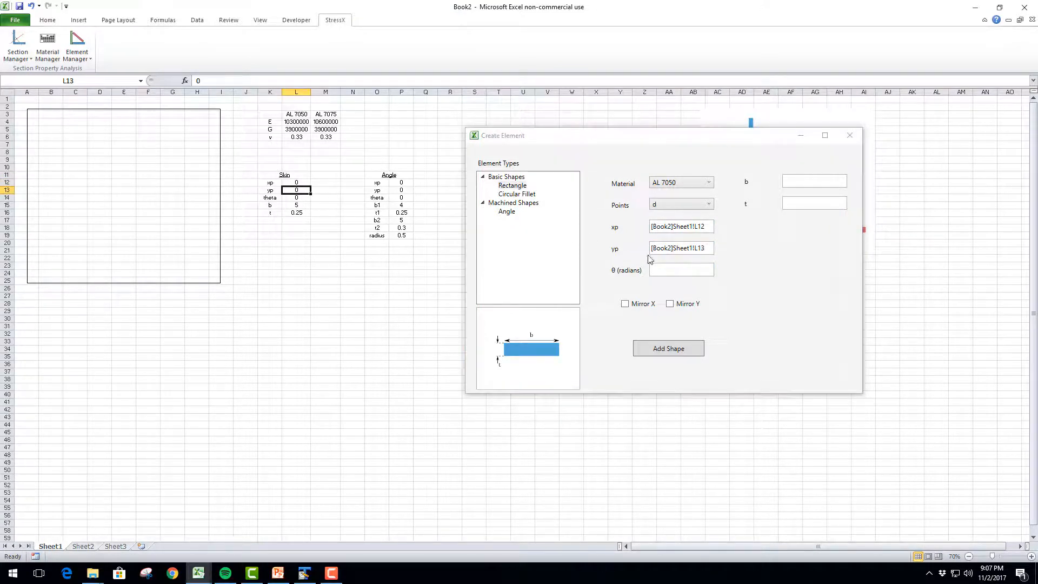
{"action": "left_click", "coordinate": [654, 270]}
{"action": "left_click", "coordinate": [294, 199]}
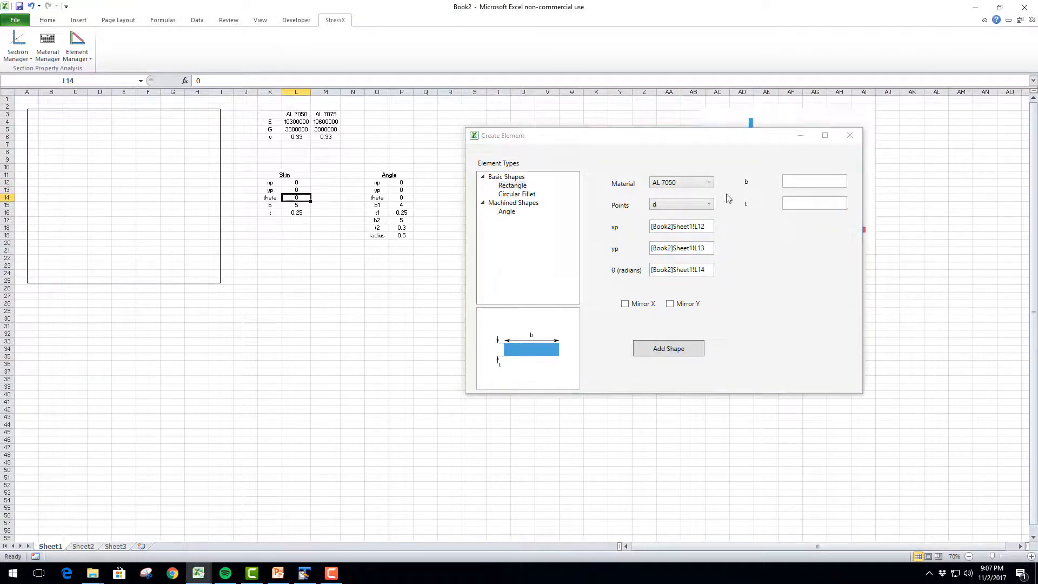
Link the rectangle's b and t to cells L15 and L16, and add the shape to the cross section
{"action": "left_click", "coordinate": [789, 181]}
{"action": "left_click", "coordinate": [295, 206]}
{"action": "left_click", "coordinate": [795, 203]}
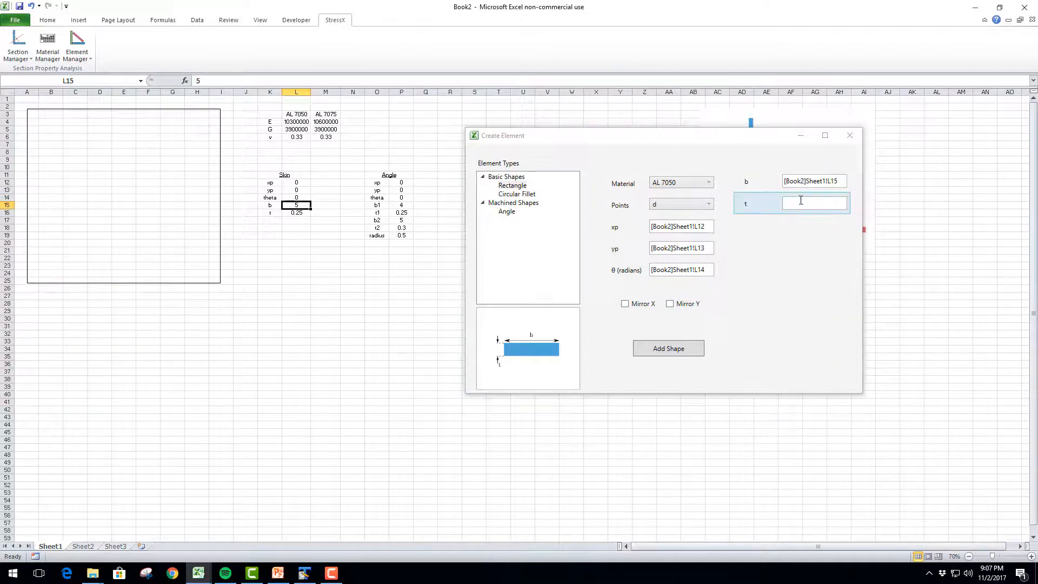
{"action": "left_click", "coordinate": [298, 214]}
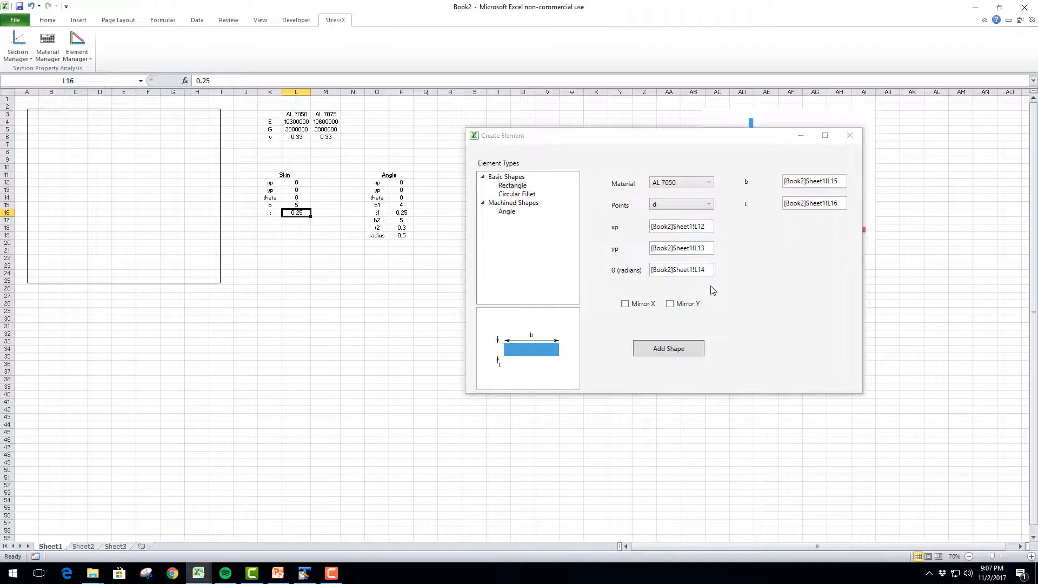
{"action": "left_click", "coordinate": [670, 352]}
Start a second new element for the cross section, keeping the Create Element dialog clear of the Angle table
{"action": "left_click", "coordinate": [134, 195]}
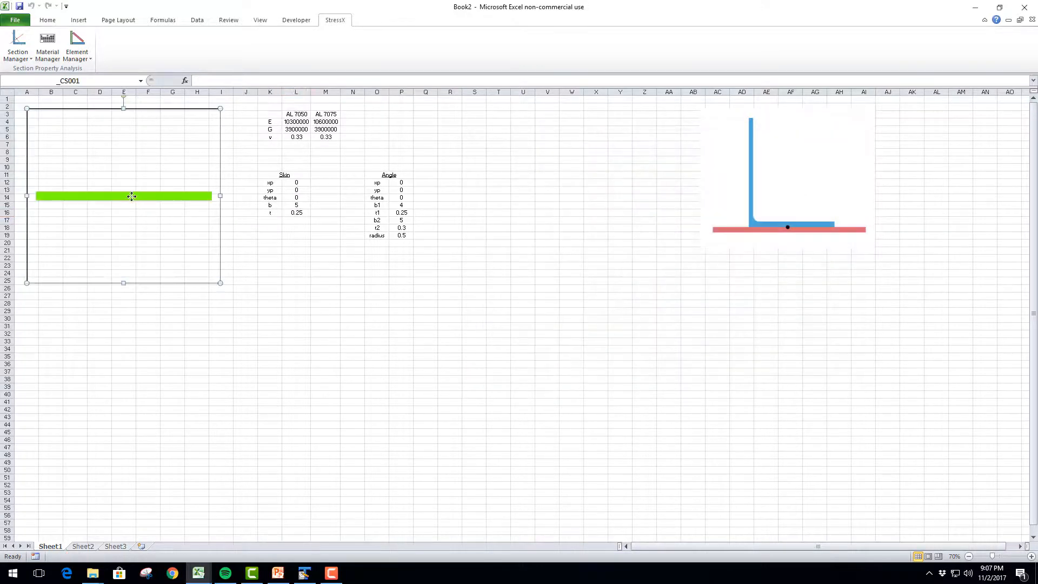
{"action": "left_click", "coordinate": [317, 234]}
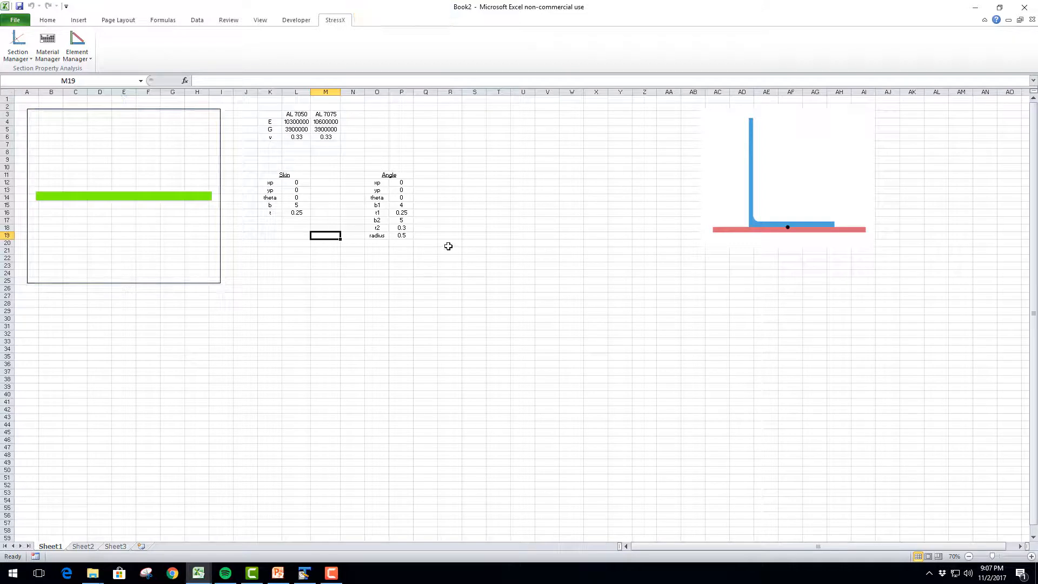
{"action": "left_click", "coordinate": [448, 243]}
{"action": "left_click", "coordinate": [128, 195]}
{"action": "left_click", "coordinate": [86, 56]}
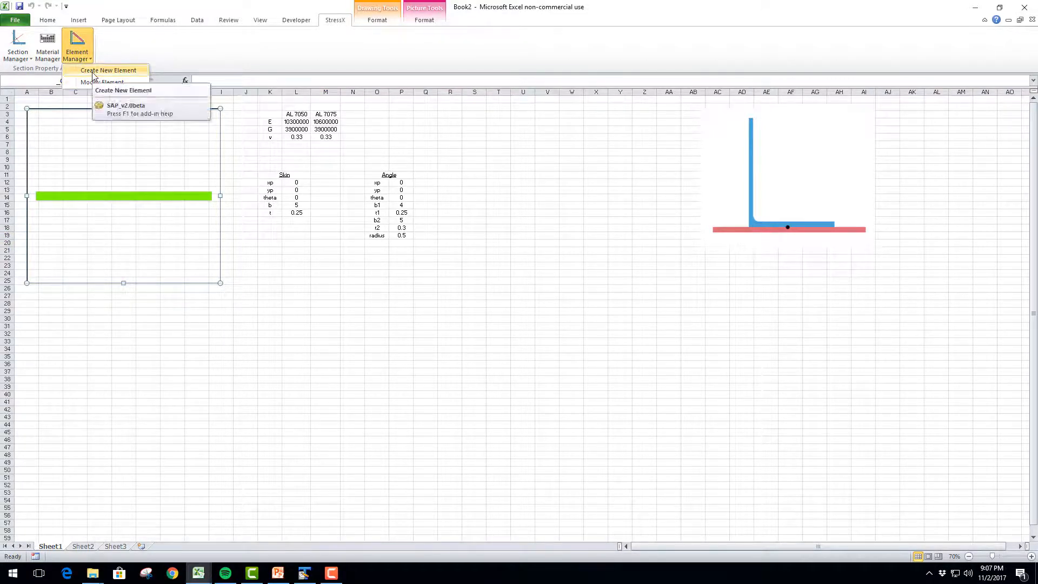
{"action": "left_click", "coordinate": [134, 185]}
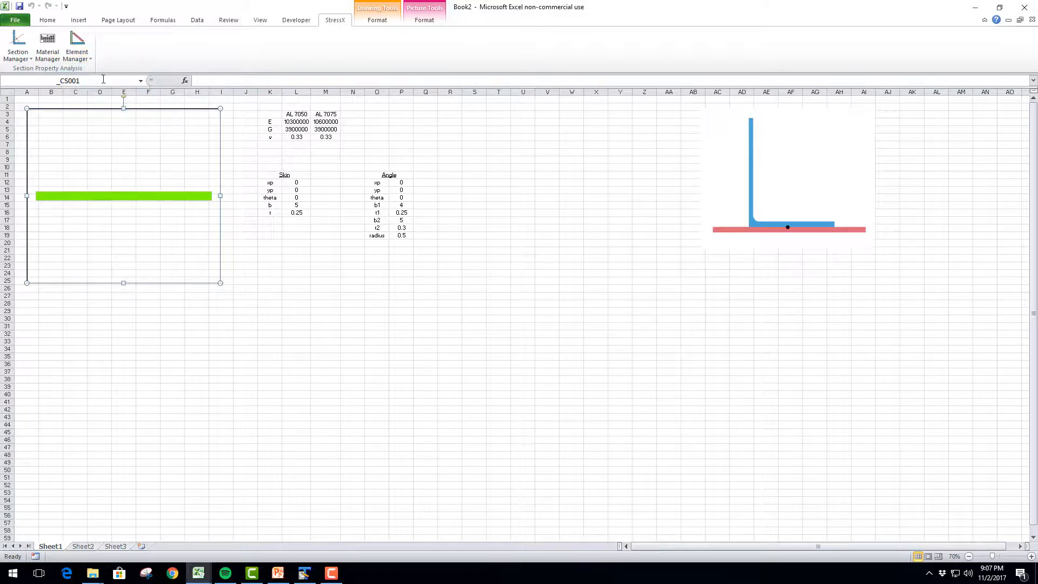
{"action": "left_click", "coordinate": [89, 58]}
{"action": "left_click", "coordinate": [96, 71]}
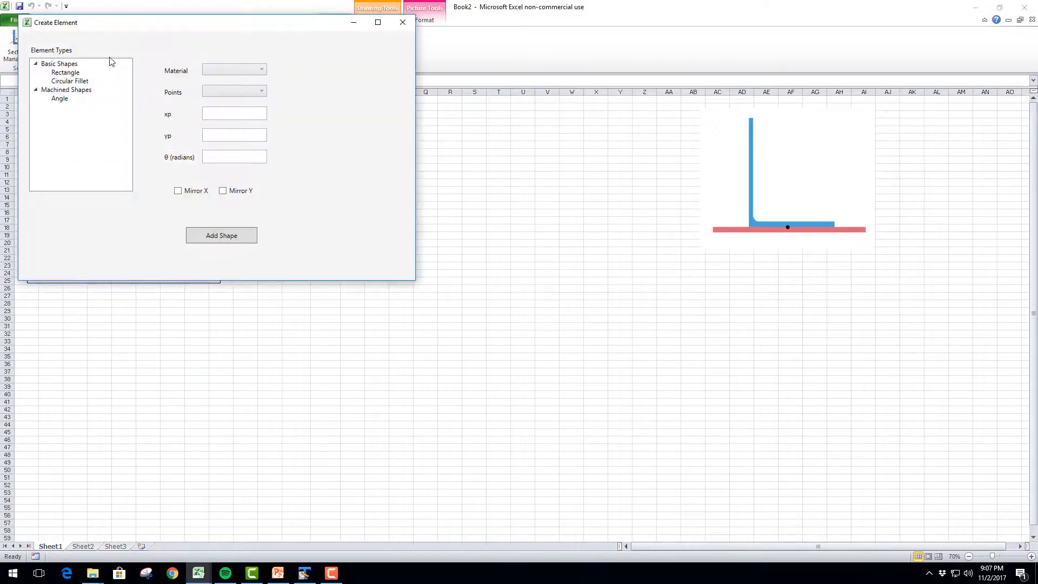
{"action": "left_click_drag", "start_coordinate": [141, 25], "coordinate": [584, 223]}
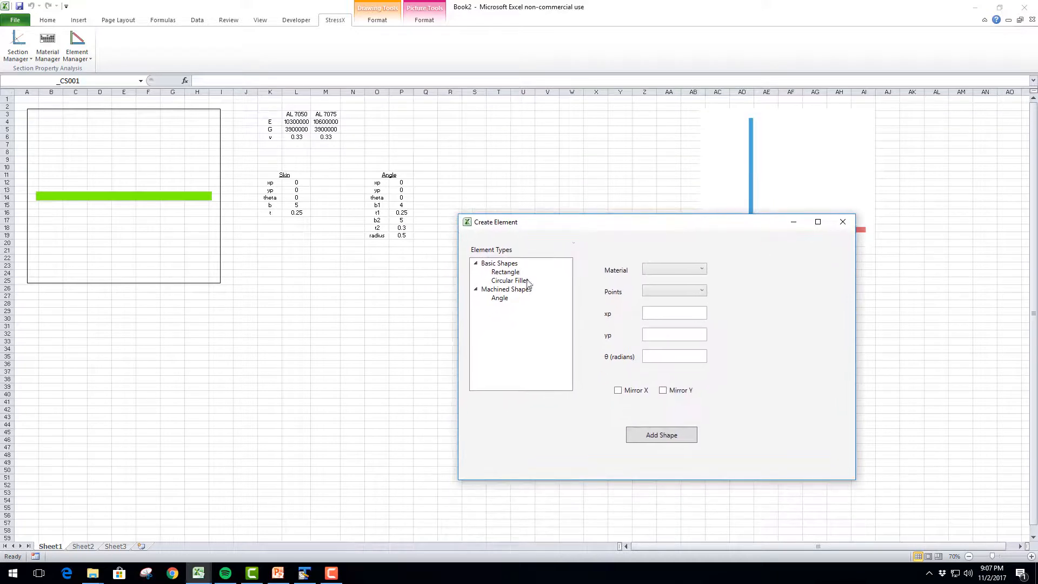
Set up the machined Angle element in AL 7075 with reference point k
{"action": "left_click", "coordinate": [500, 298]}
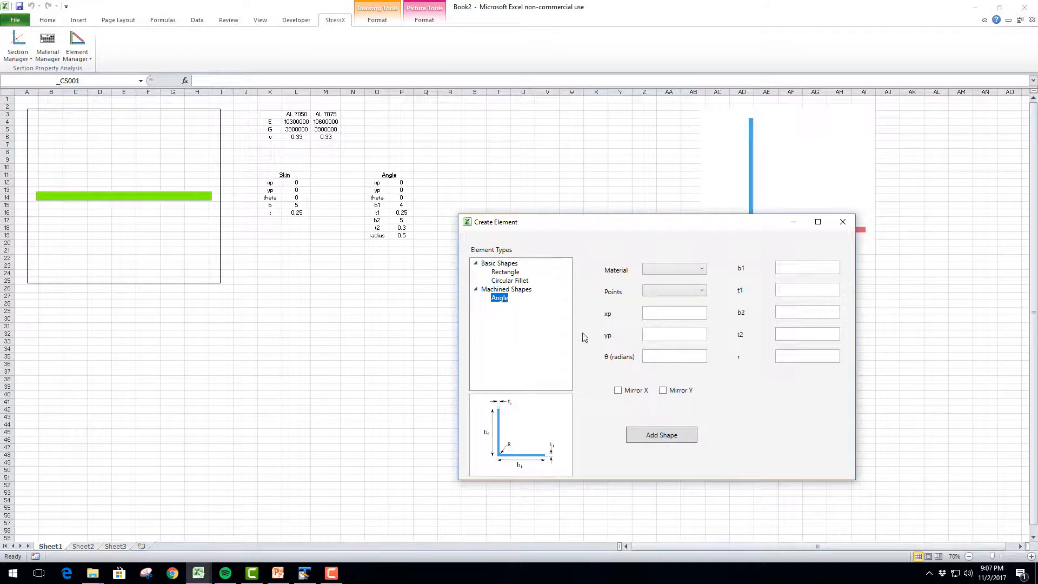
{"action": "left_click", "coordinate": [664, 275]}
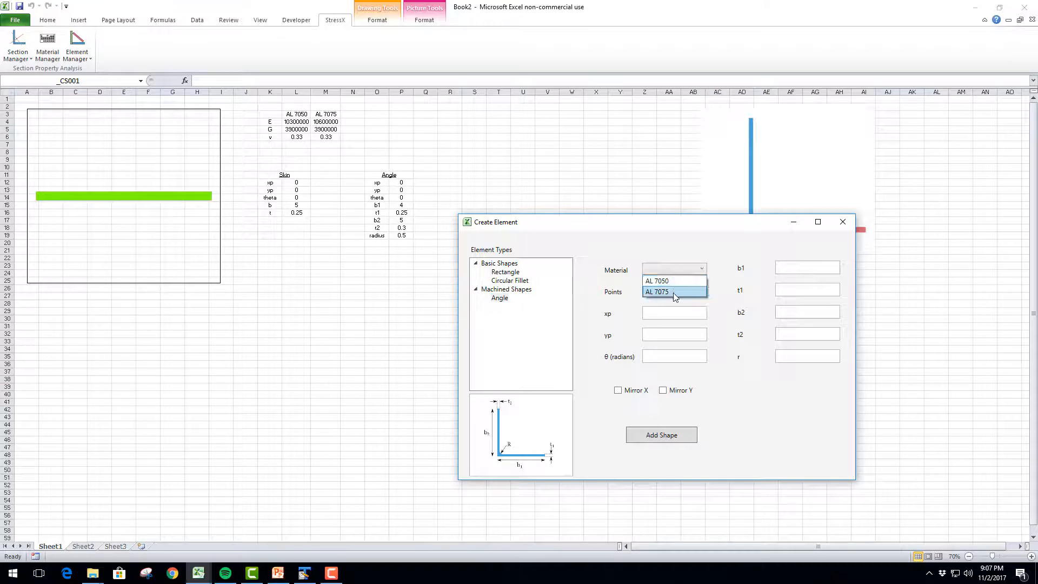
{"action": "left_click", "coordinate": [674, 293]}
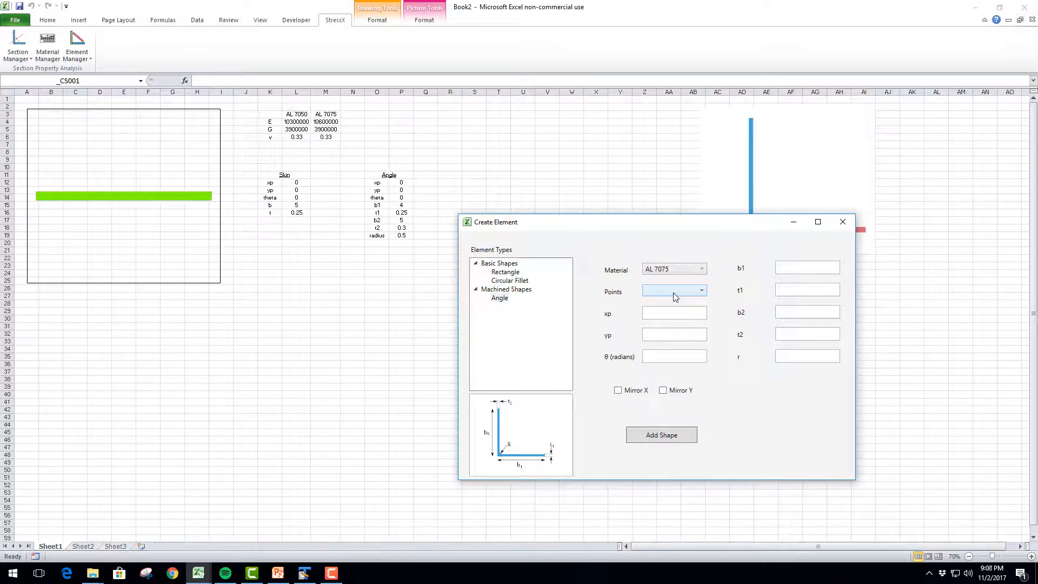
{"action": "left_click", "coordinate": [673, 293]}
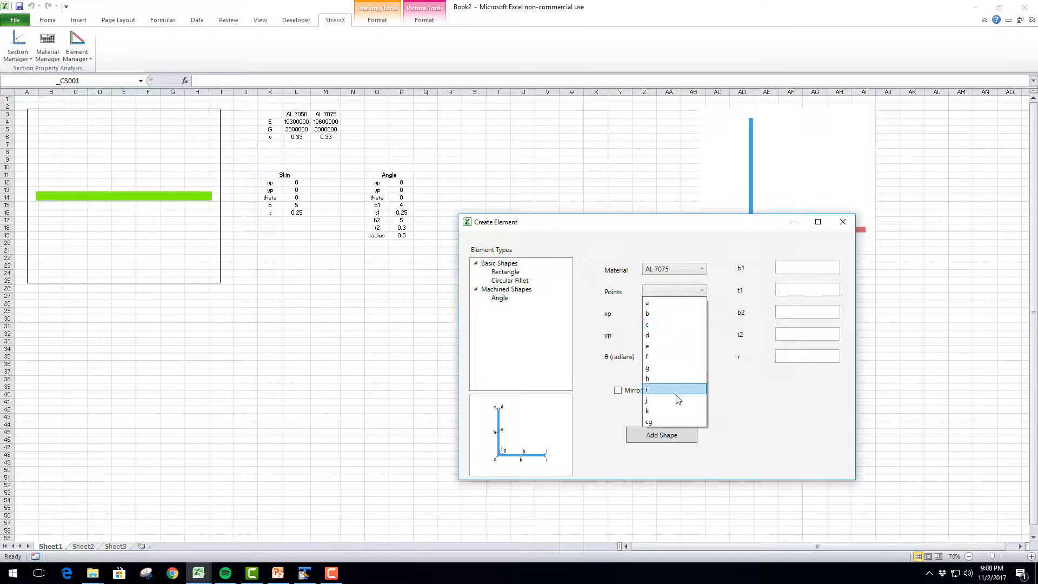
{"action": "left_click", "coordinate": [675, 411]}
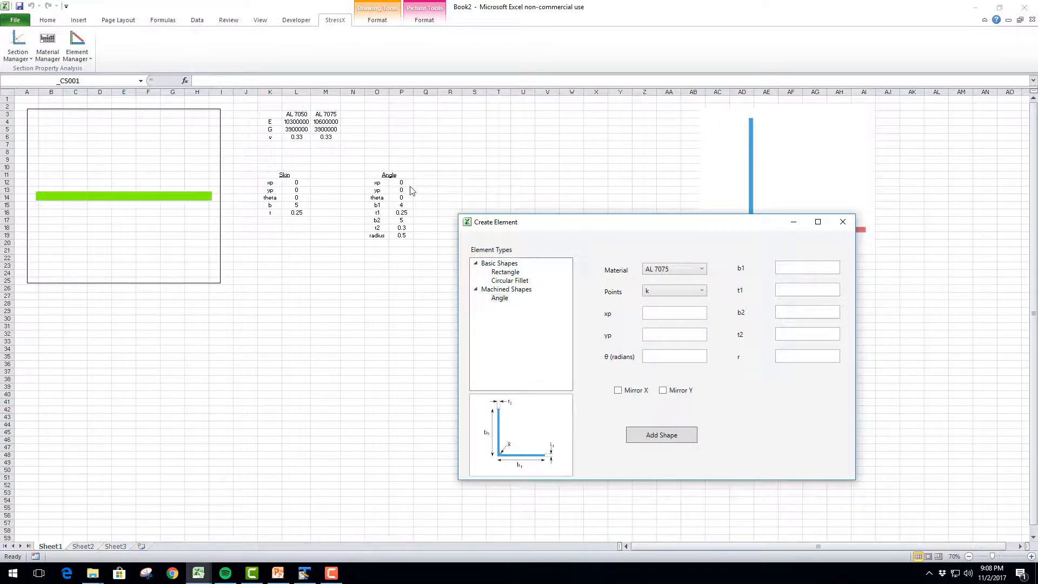
Link the angle element's xp, yp and θ to cells P12, P13 and P14
{"action": "left_click", "coordinate": [401, 182]}
{"action": "left_click", "coordinate": [655, 332]}
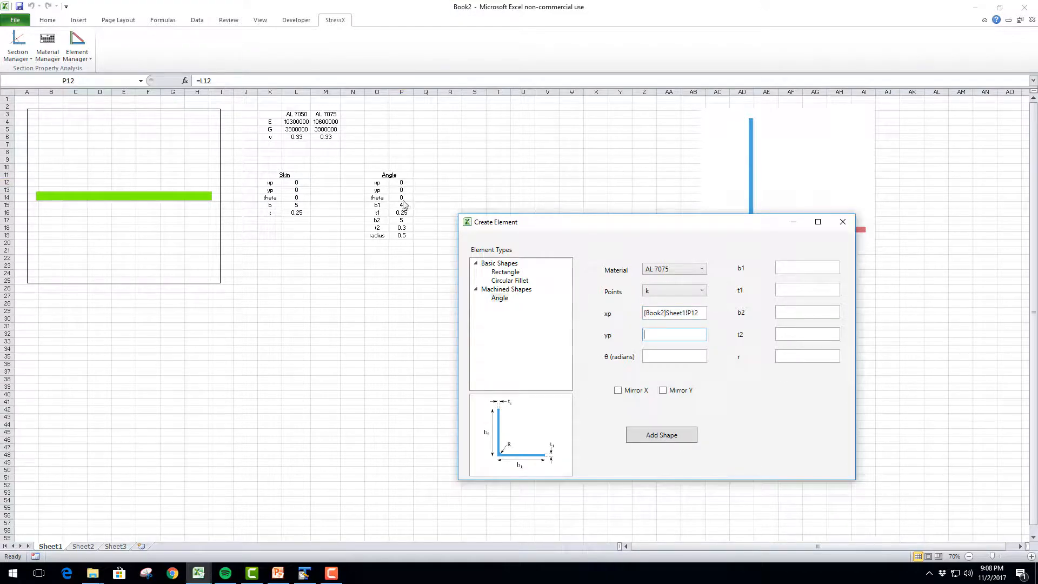
{"action": "left_click", "coordinate": [401, 190]}
{"action": "left_click", "coordinate": [645, 354]}
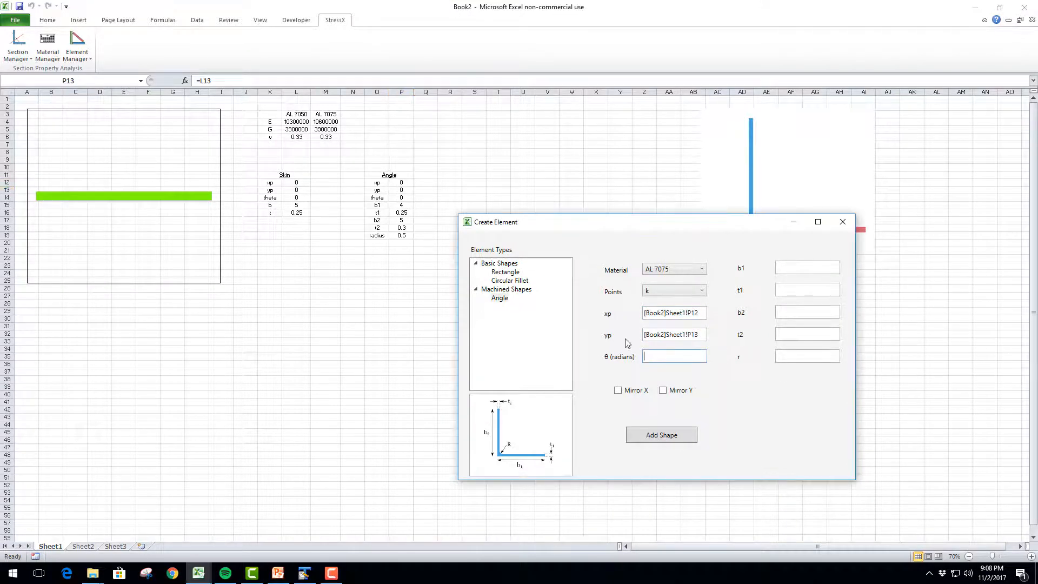
{"action": "left_click", "coordinate": [401, 198]}
Link the angle's b1, t1, b2, t2 and r to cells P15 through P19, and add the shape to the cross section
{"action": "left_click", "coordinate": [788, 273]}
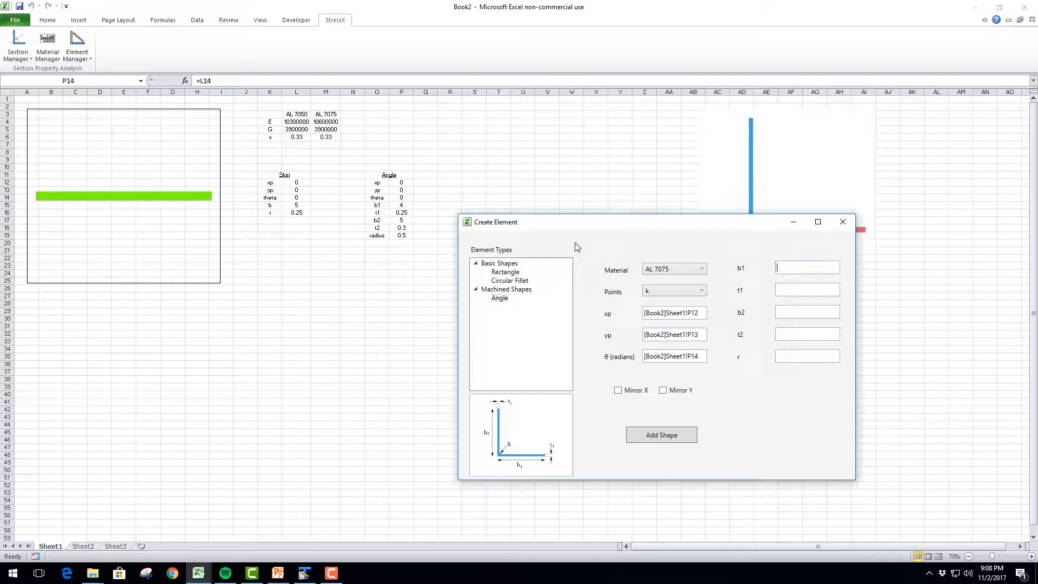
{"action": "left_click", "coordinate": [401, 206]}
{"action": "left_click", "coordinate": [778, 286]}
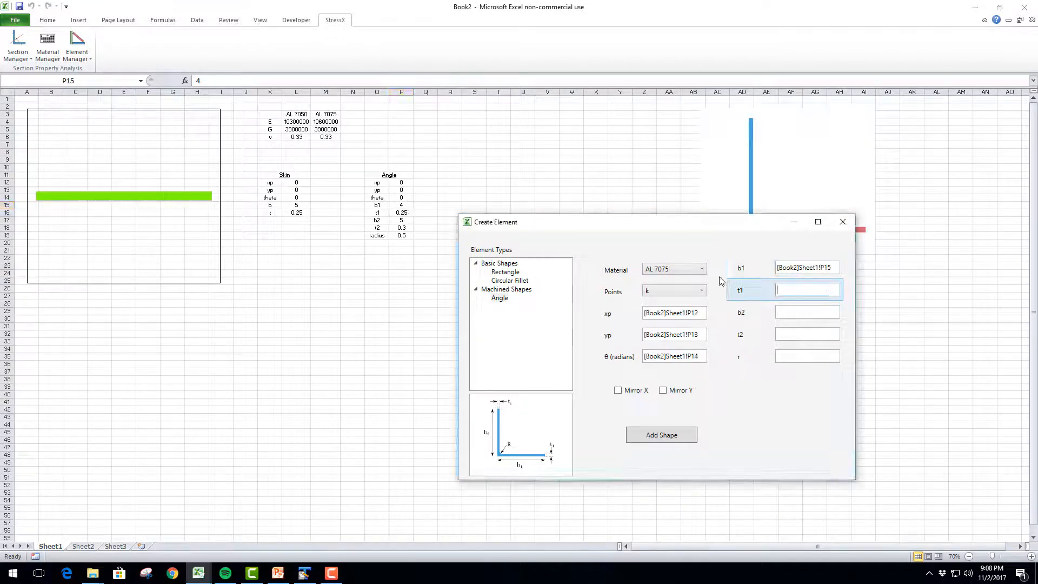
{"action": "left_click", "coordinate": [401, 213]}
{"action": "left_click", "coordinate": [776, 313]}
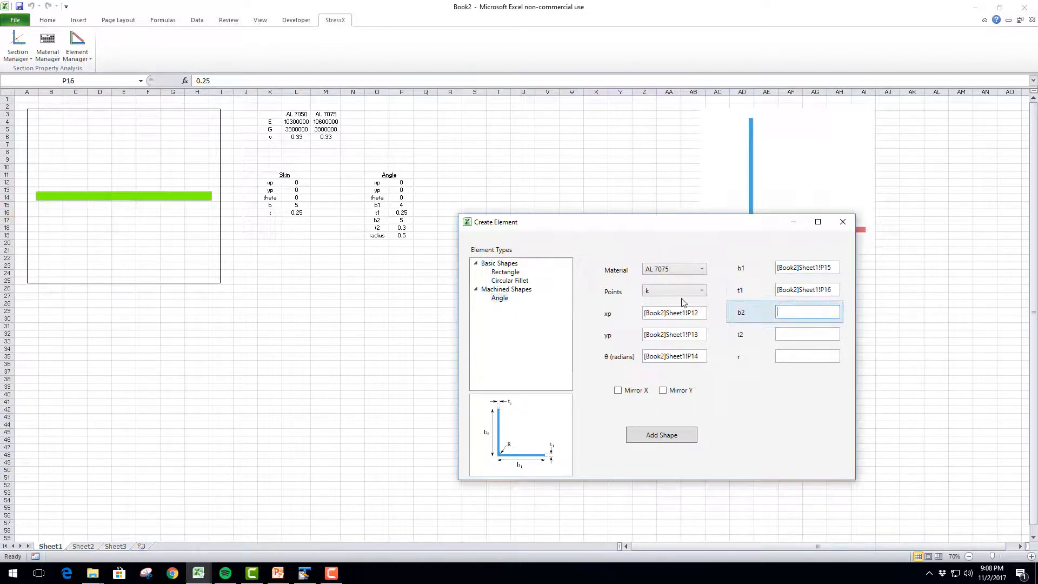
{"action": "left_click", "coordinate": [401, 220]}
{"action": "left_click", "coordinate": [777, 334]}
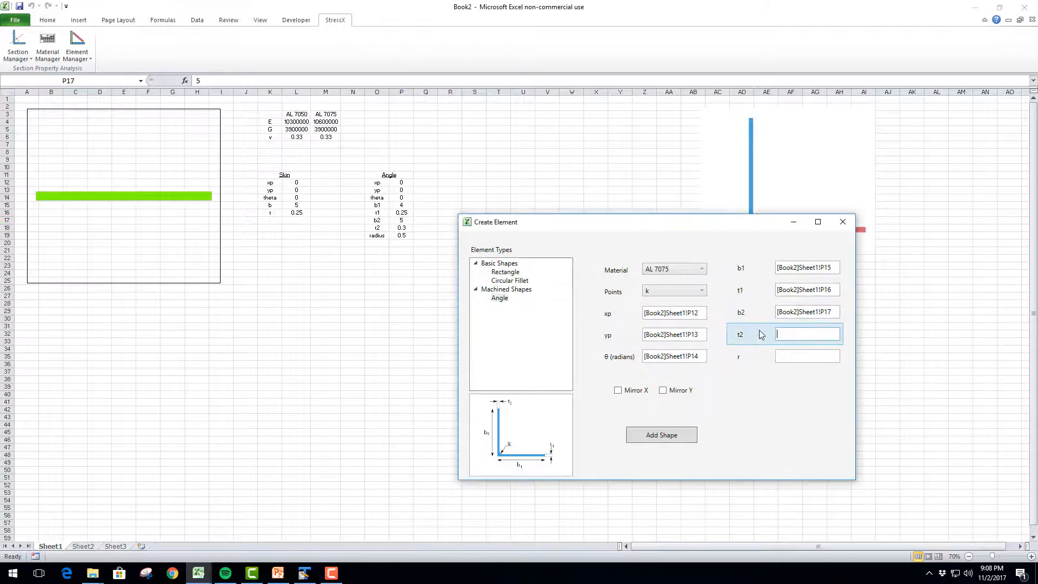
{"action": "left_click", "coordinate": [397, 228]}
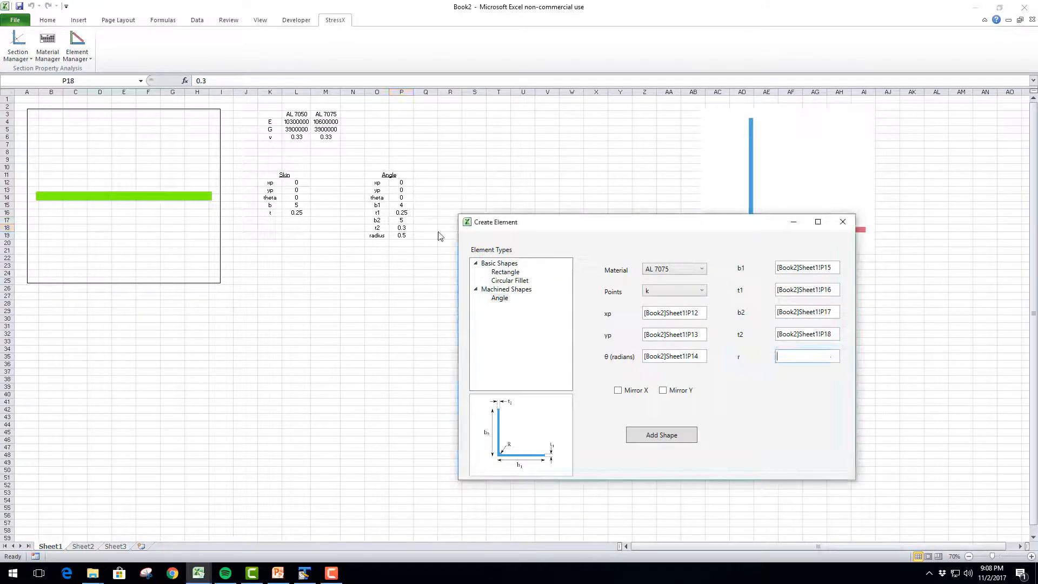
{"action": "left_click", "coordinate": [401, 236]}
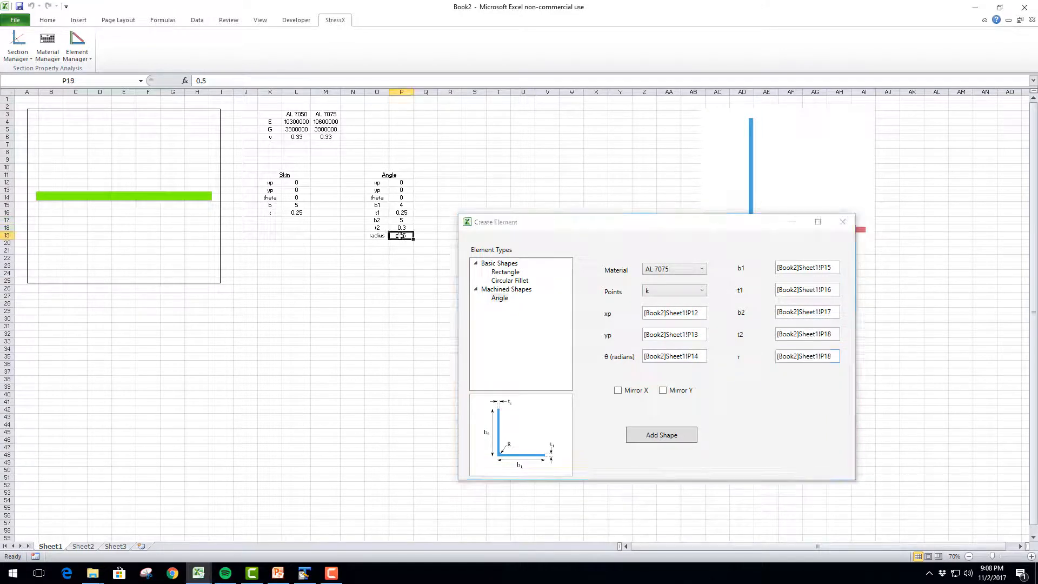
{"action": "left_click", "coordinate": [661, 435]}
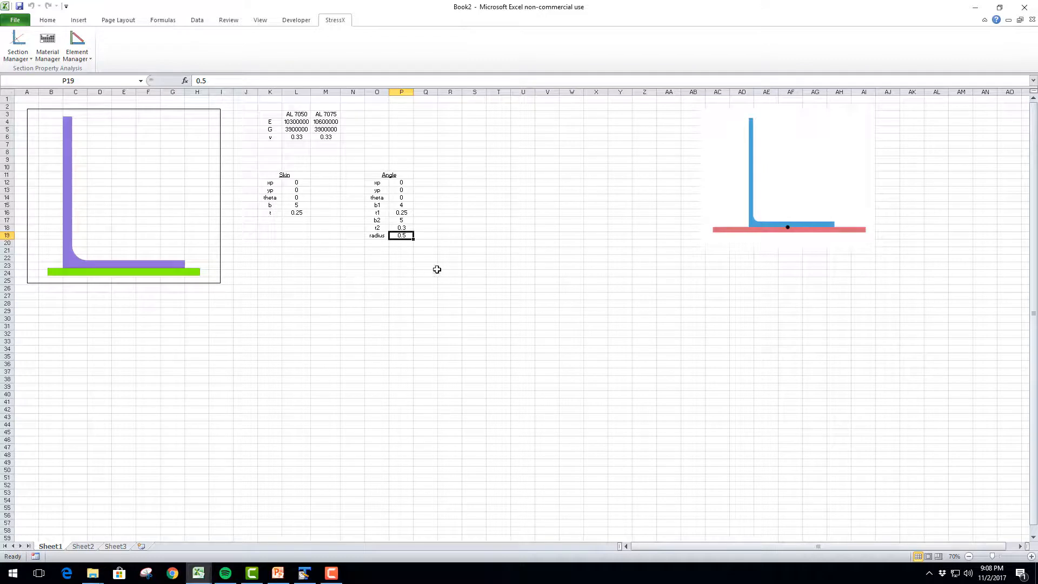
{"action": "left_click", "coordinate": [301, 212]}
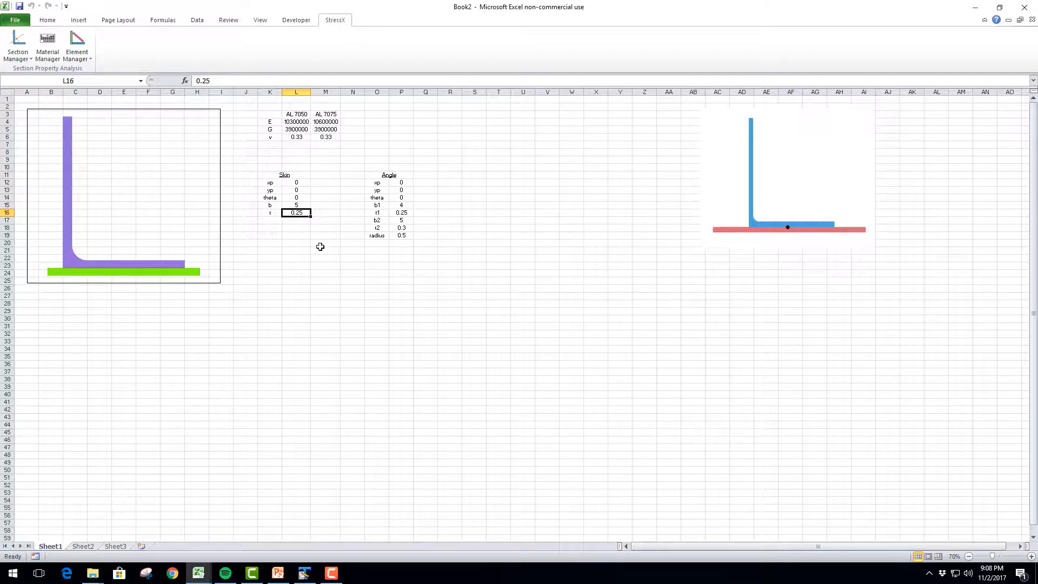
{"action": "left_click", "coordinate": [395, 236]}
{"action": "left_click", "coordinate": [399, 213]}
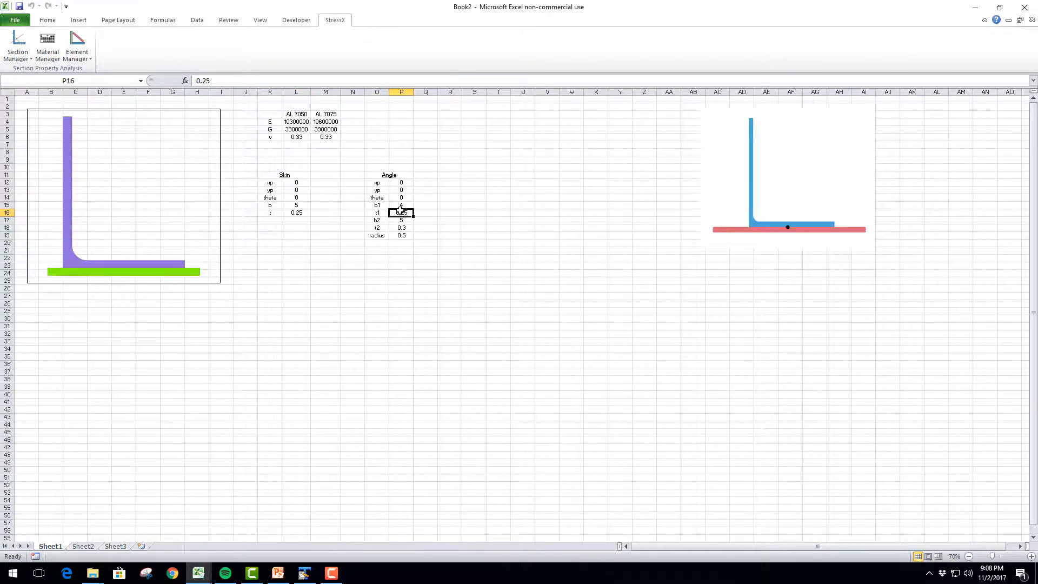
{"action": "left_click_drag", "start_coordinate": [397, 184], "coordinate": [404, 233]}
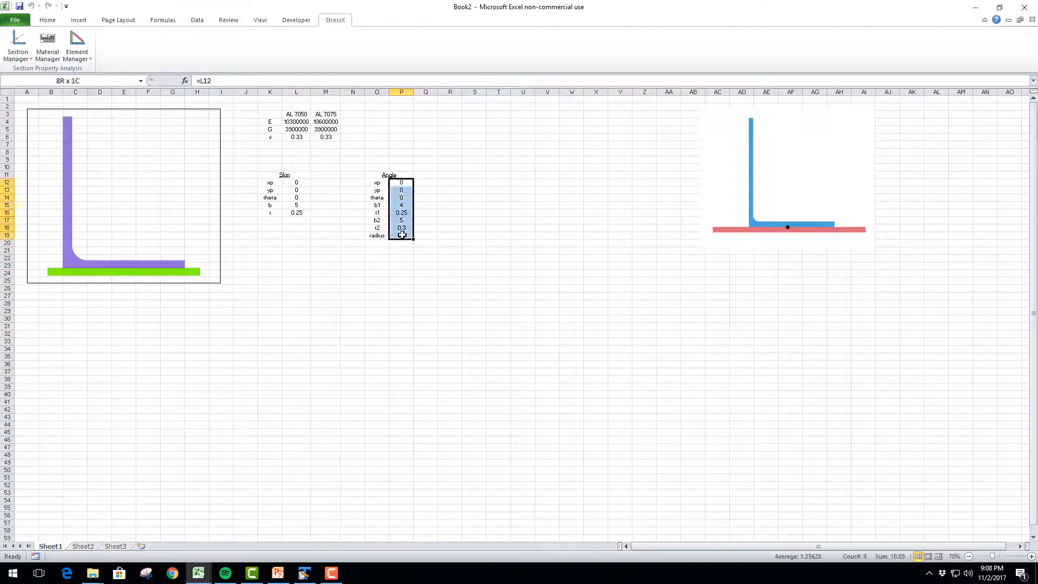
{"action": "left_click_drag", "start_coordinate": [296, 184], "coordinate": [297, 214]}
Try the angle's b1 in cell P15 at 4.5, and set it back to 4
{"action": "left_click", "coordinate": [401, 205]}
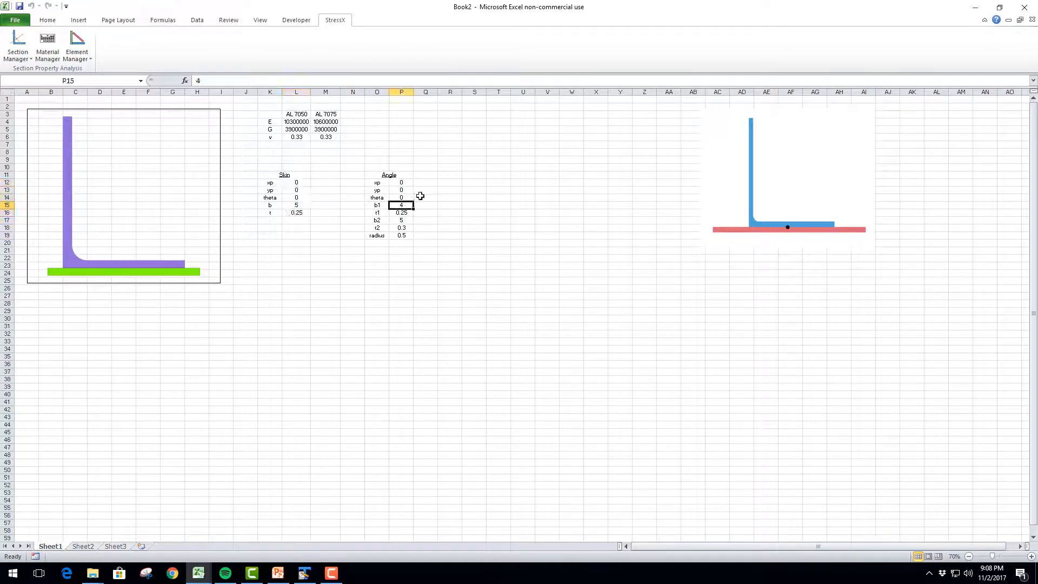
{"action": "type", "text": "4."}
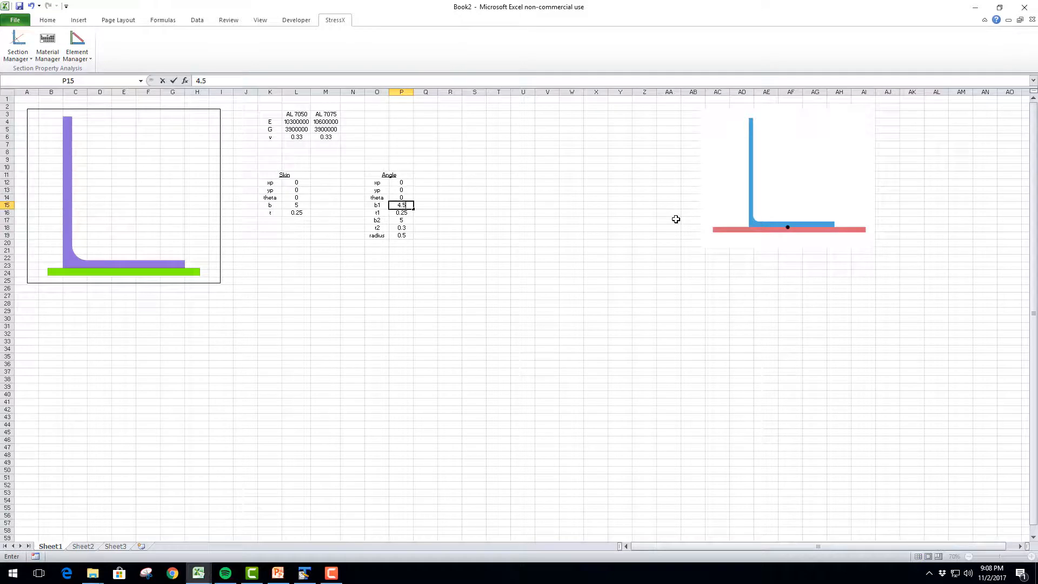
{"action": "type", "text": "5"}
{"action": "key", "text": "ctrl+Return"}
{"action": "type", "text": "4"}
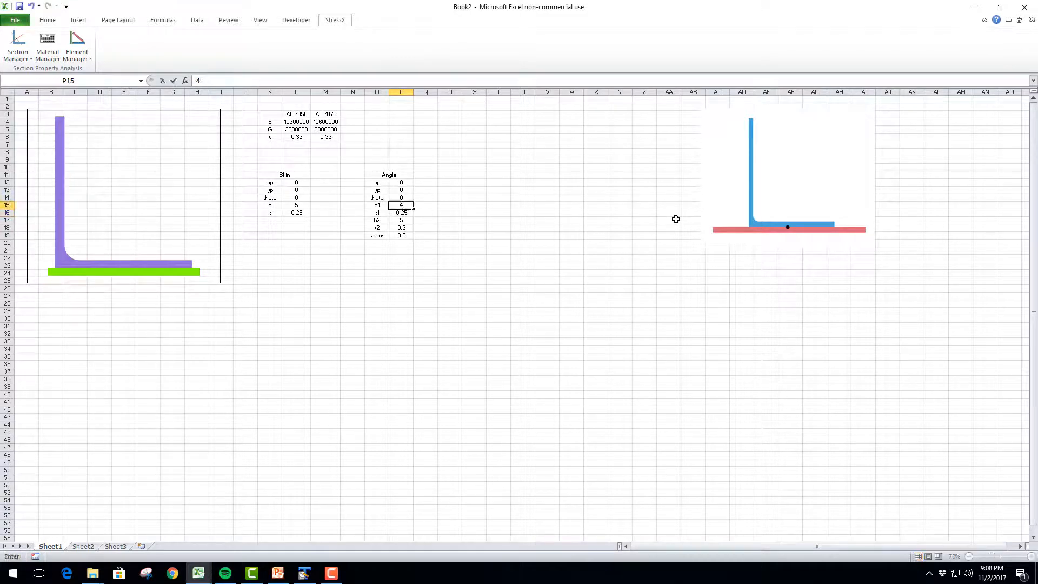
{"action": "key", "text": "Return"}
{"action": "key", "text": "Return"}
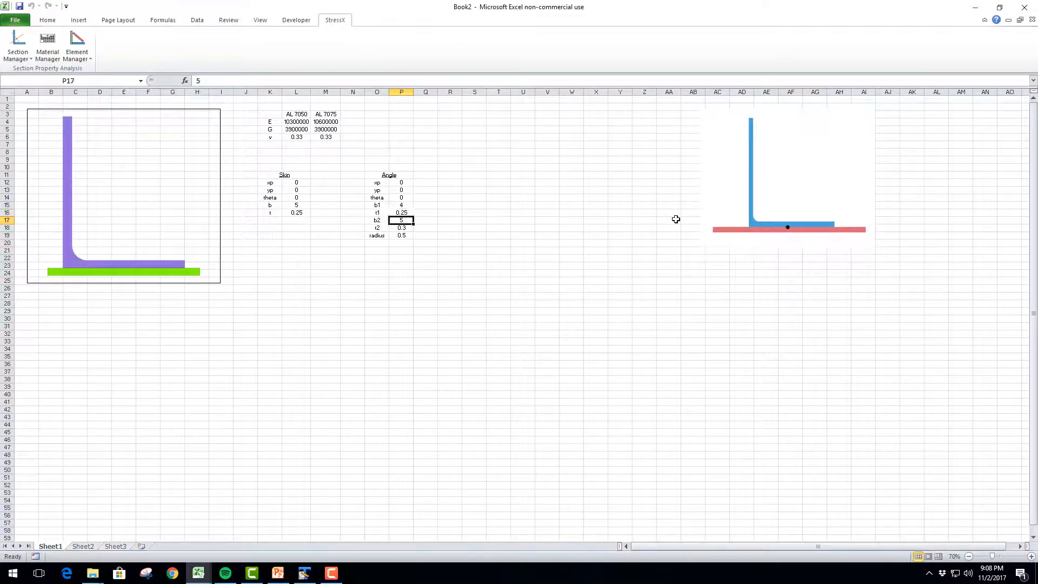
Try the angle's b2 in cell P17 at 4, and set it to 4.5
{"action": "type", "text": "4"}
{"action": "key", "text": "ctrl+Return"}
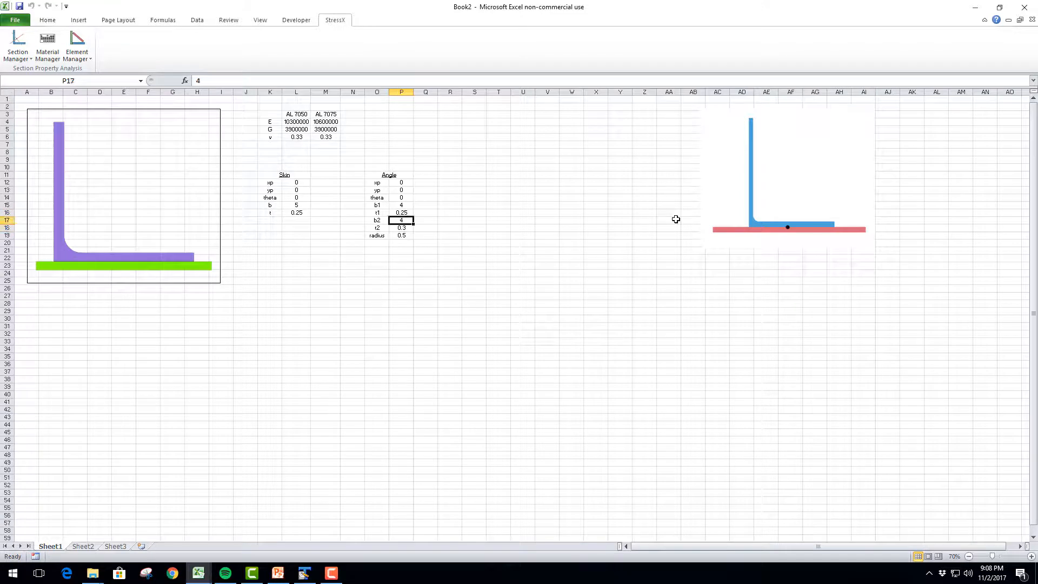
{"action": "type", "text": "4.5"}
{"action": "key", "text": "Return"}
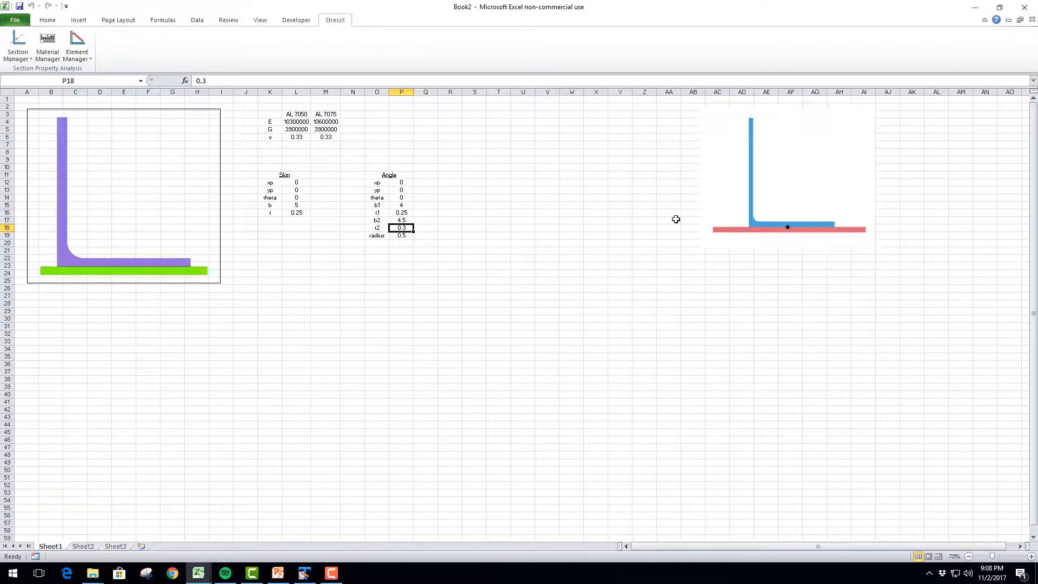
Try the angle's t2 in cell P18 at 0.5 and 0.1, and set it to 0.25
{"action": "type", "text": "0."}
{"action": "key", "text": "ctrl+Return"}
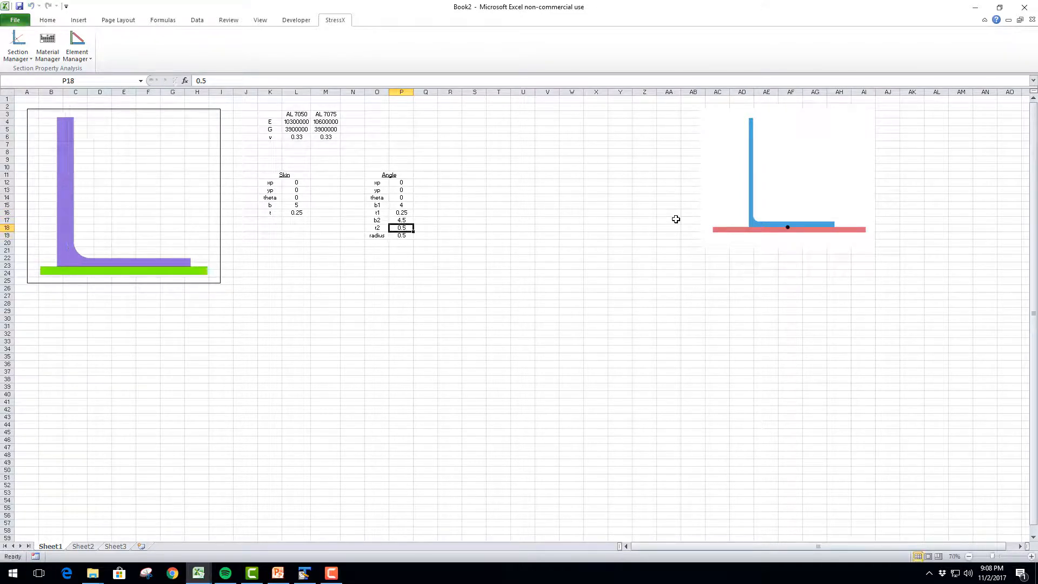
{"action": "type", "text": "0"}
{"action": "key", "text": "ctrl+Return"}
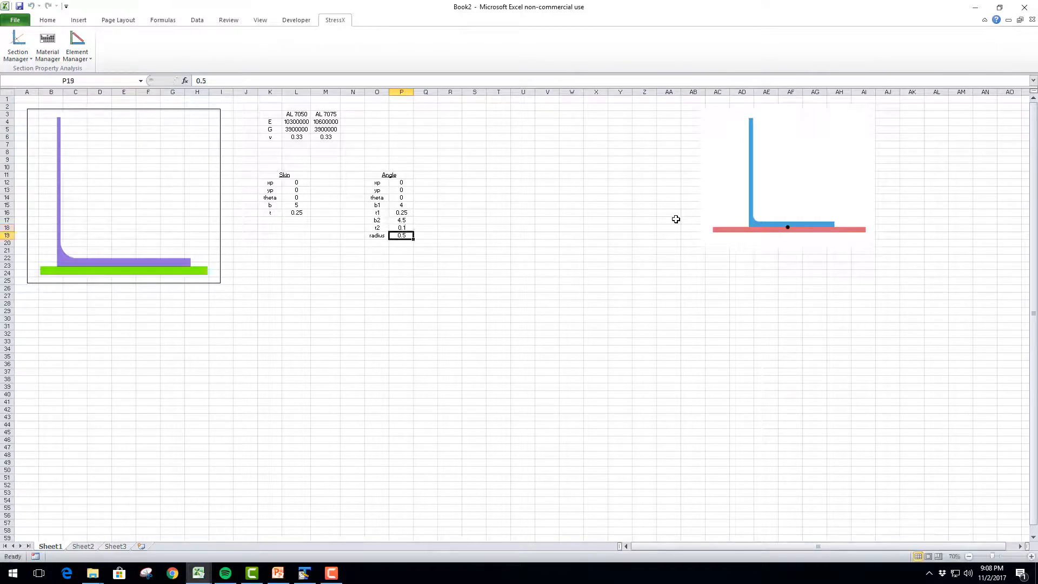
{"action": "type", "text": "0."}
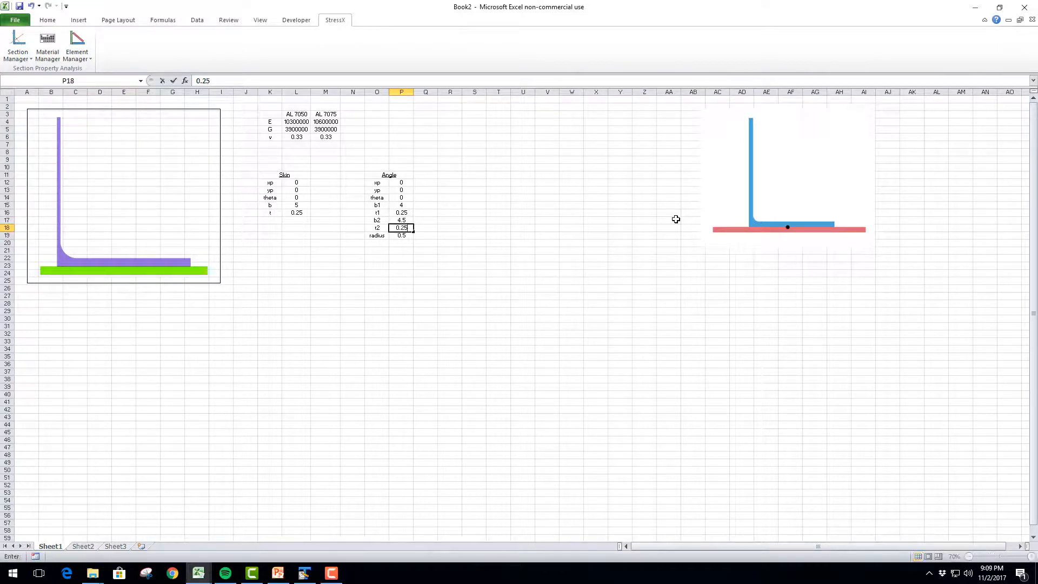
{"action": "key", "text": "Return"}
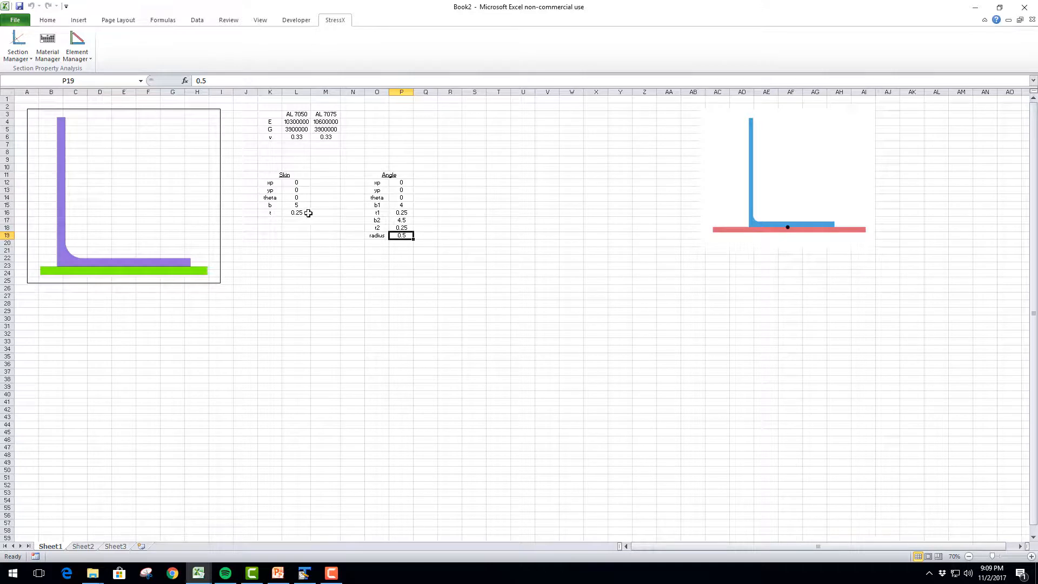
Rotate the section 15 degrees by entering =radians(15) as the skin's theta in cell L14
{"action": "left_click", "coordinate": [307, 213]}
{"action": "left_click", "coordinate": [306, 197]}
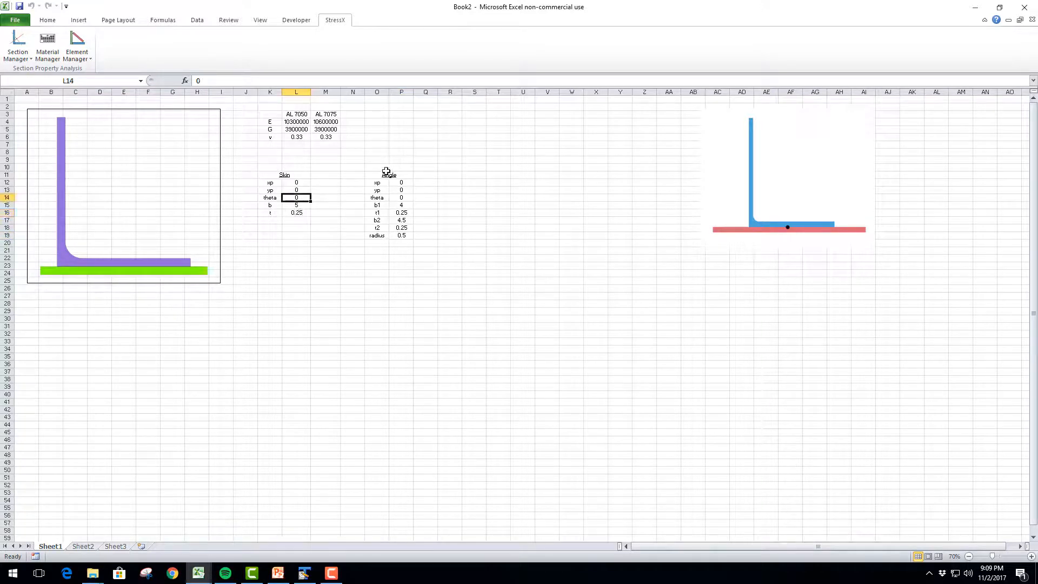
{"action": "key", "text": "BackSpace"}
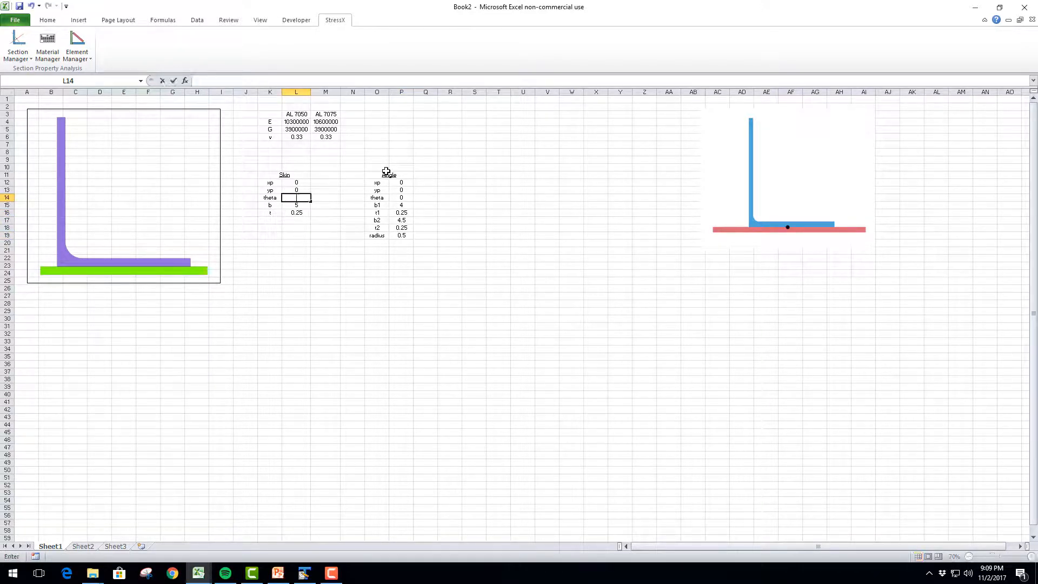
{"action": "type", "text": "=radia"}
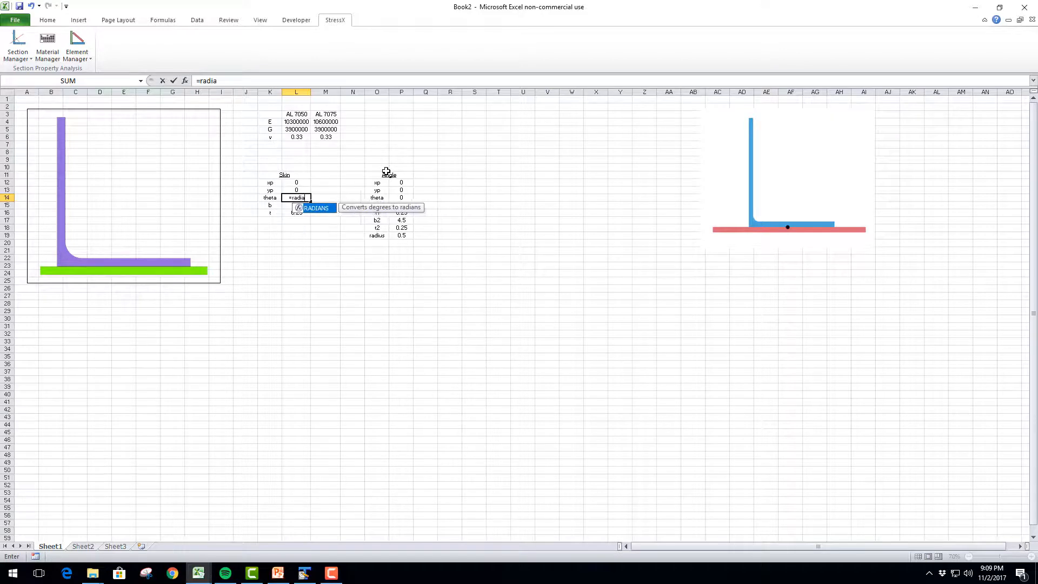
{"action": "type", "text": "ns(15)"}
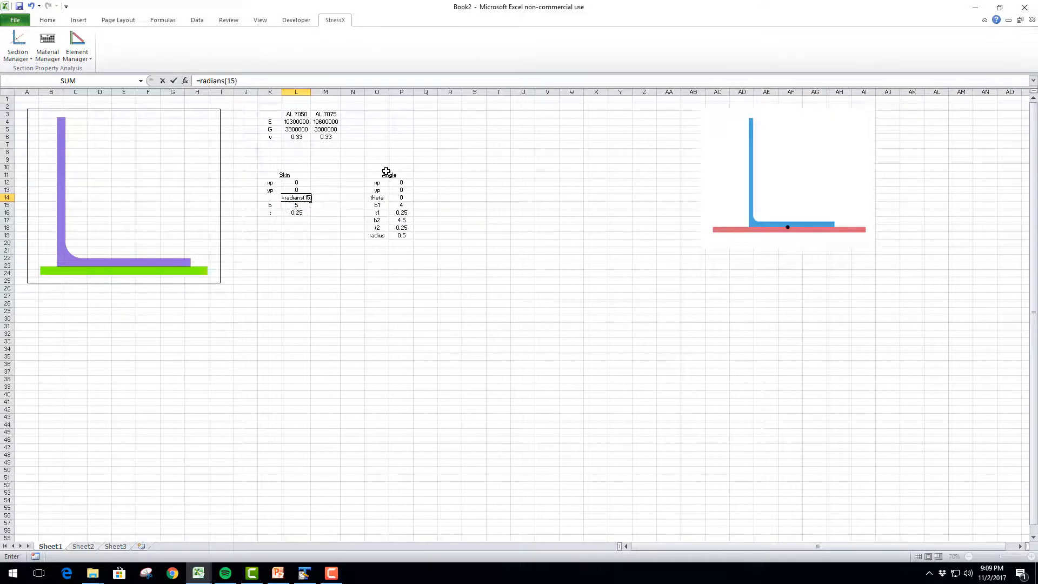
{"action": "key", "text": "Return"}
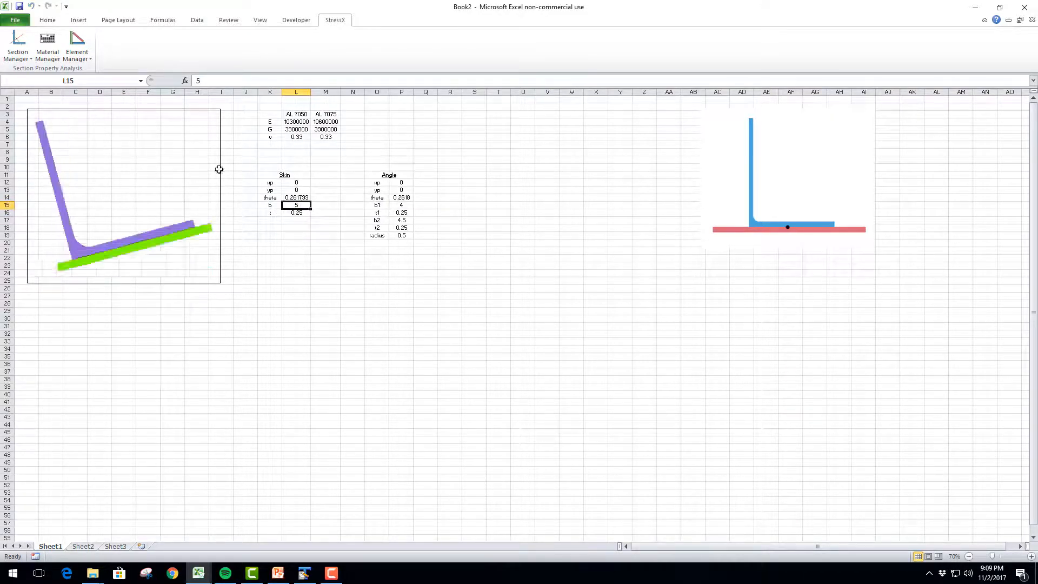
Reset the skin's theta in cell L14 to 0
{"action": "left_click", "coordinate": [292, 198]}
{"action": "type", "text": "0"}
{"action": "key", "text": "Return"}
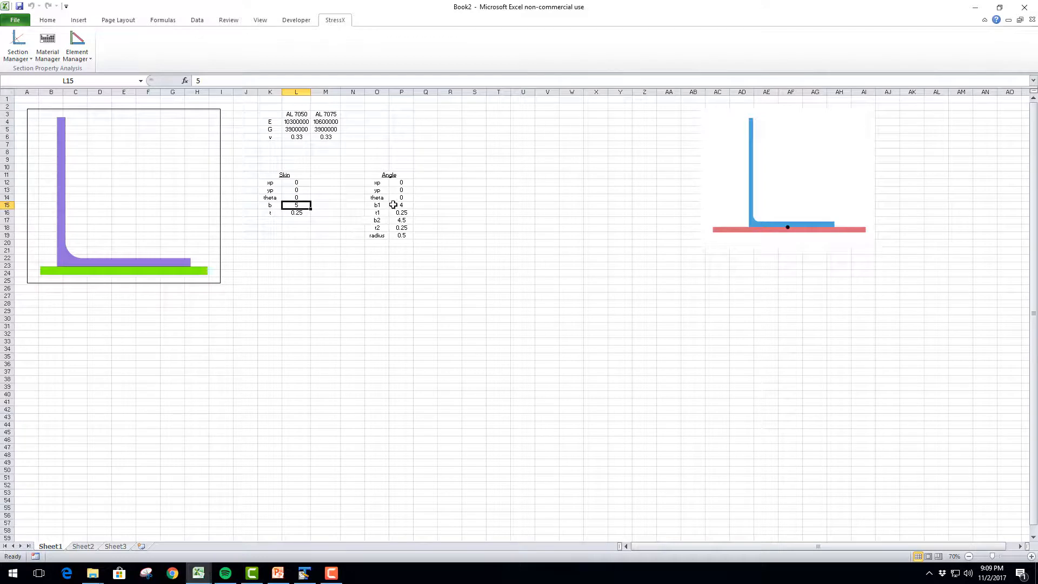
Open the cross section's MachinedAngle element for modification, keeping the Element Manager dialog clear of the drawing and tables
{"action": "left_click", "coordinate": [394, 182]}
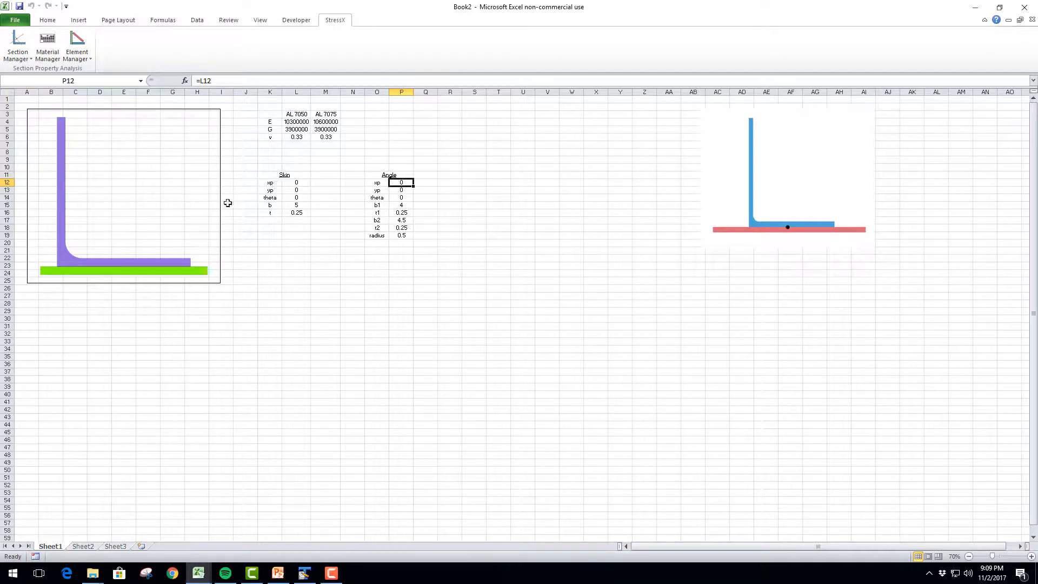
{"action": "left_click", "coordinate": [141, 240]}
{"action": "left_click", "coordinate": [74, 58]}
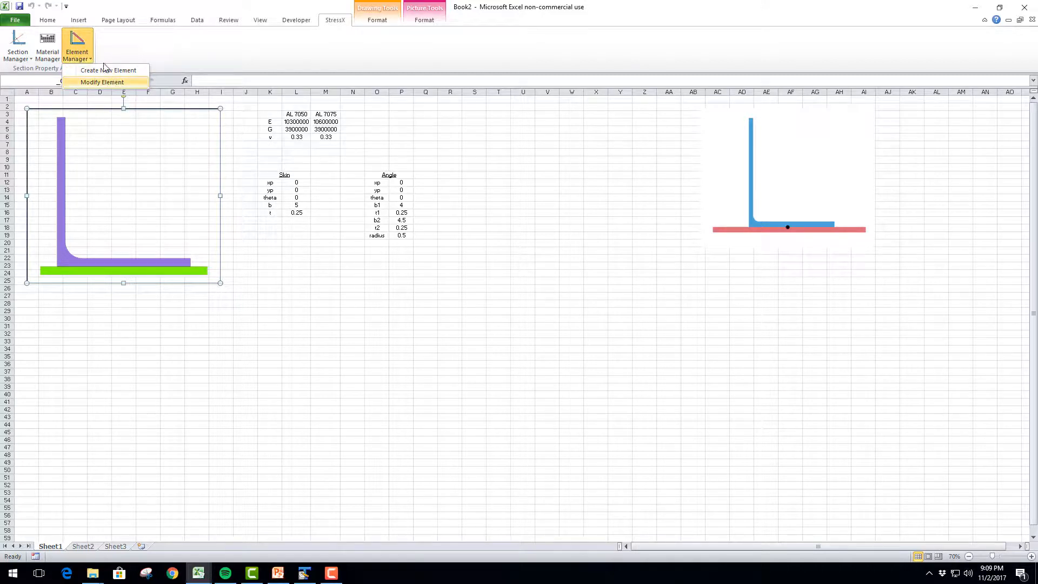
{"action": "left_click", "coordinate": [104, 83]}
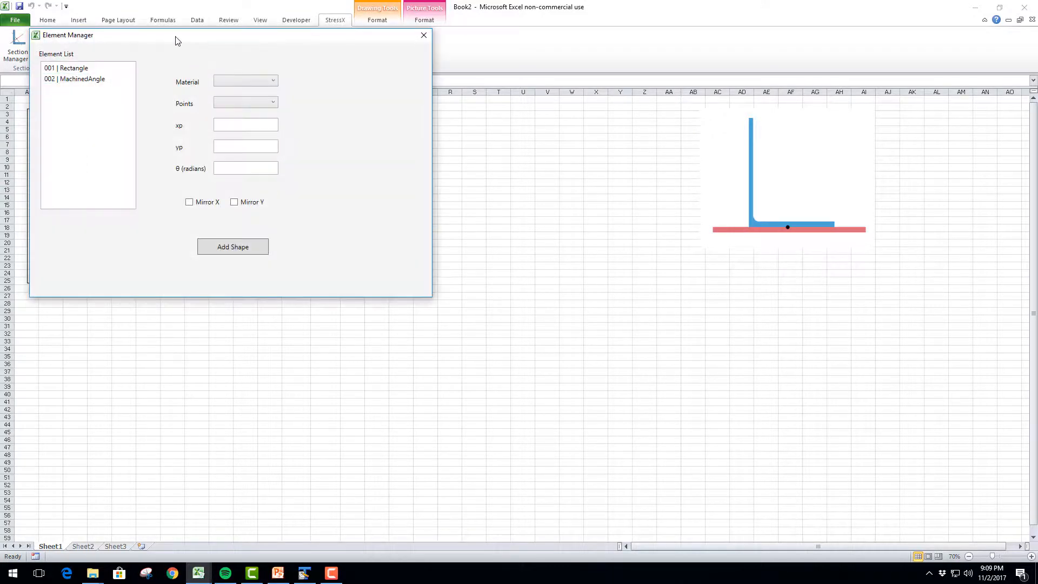
{"action": "left_click_drag", "start_coordinate": [176, 41], "coordinate": [594, 231]}
{"action": "left_click", "coordinate": [504, 272]}
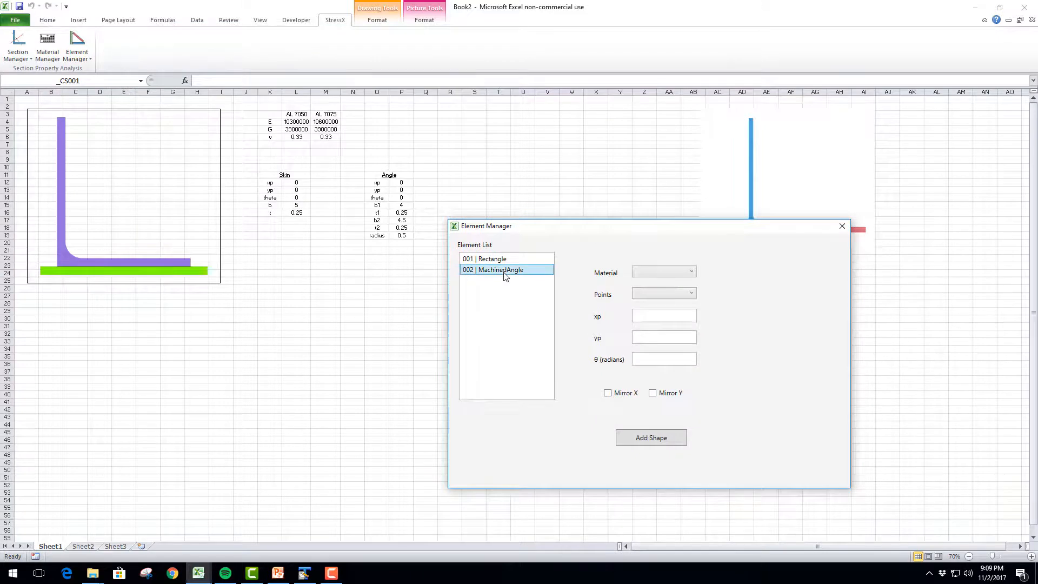
Turn on Mirror Y for the machined angle, keeping reference point k, and apply it to the cross section
{"action": "left_click", "coordinate": [654, 393]}
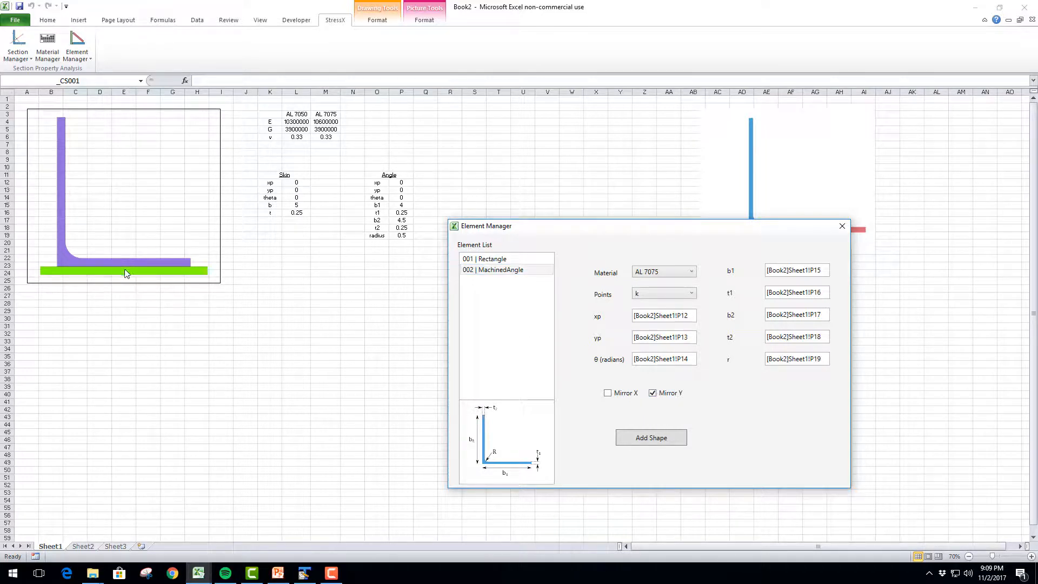
{"action": "left_click", "coordinate": [660, 294]}
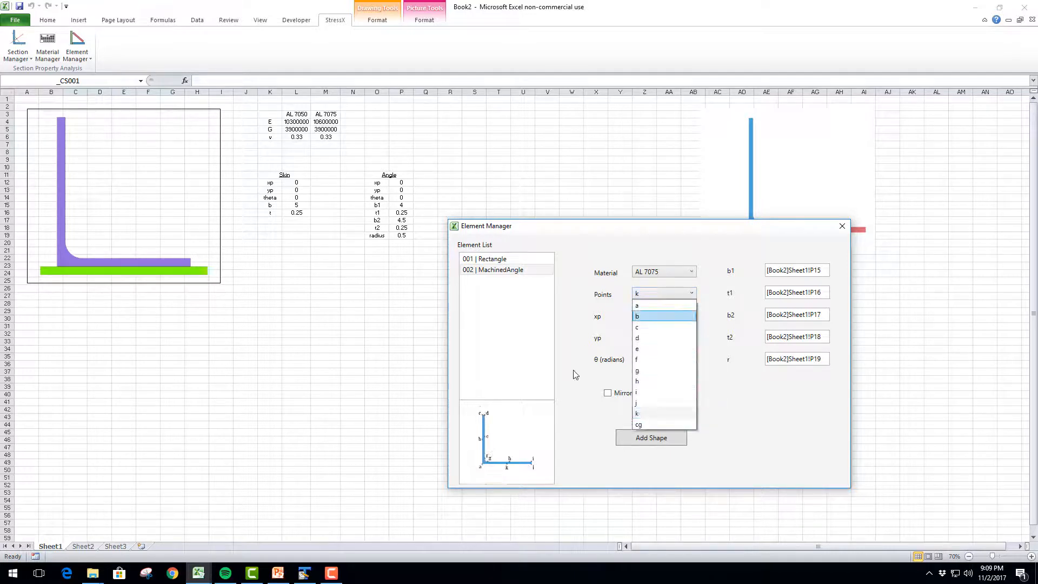
{"action": "left_click", "coordinate": [655, 295]}
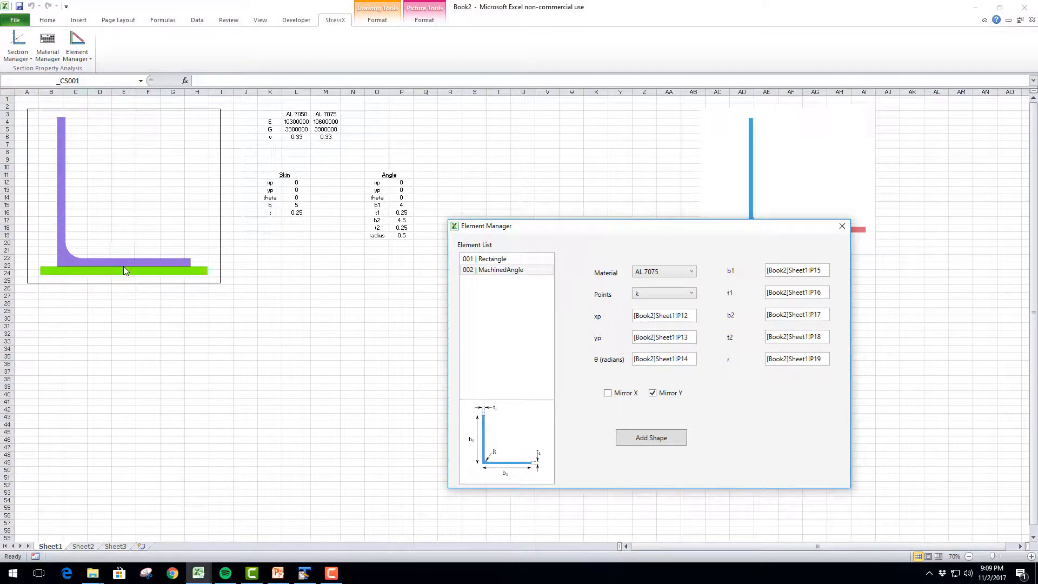
{"action": "left_click", "coordinate": [652, 438]}
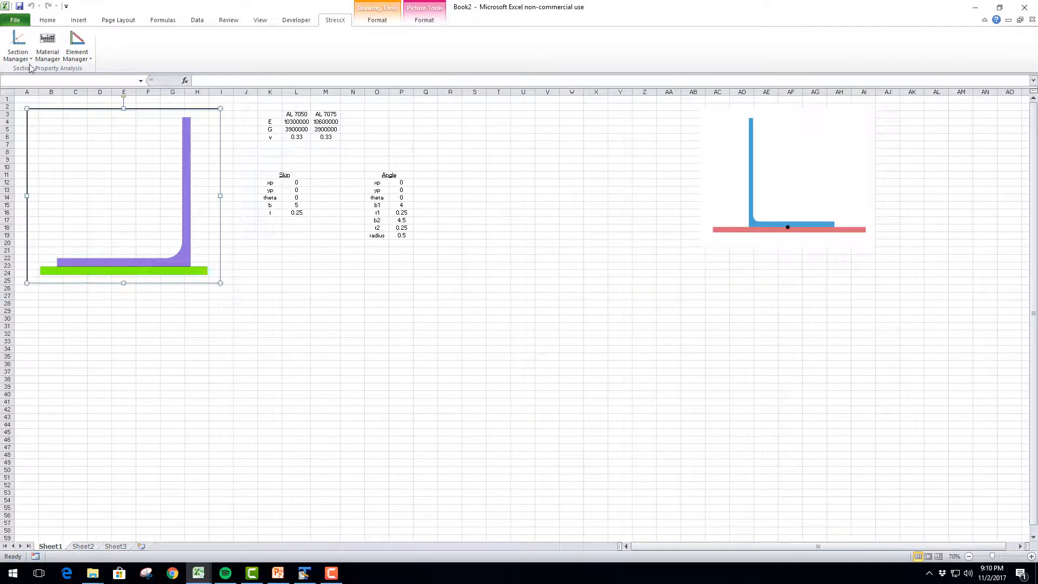
Modify the MachinedAngle element again to turn off Mirror Y, and apply it to the cross section
{"action": "left_click", "coordinate": [71, 56]}
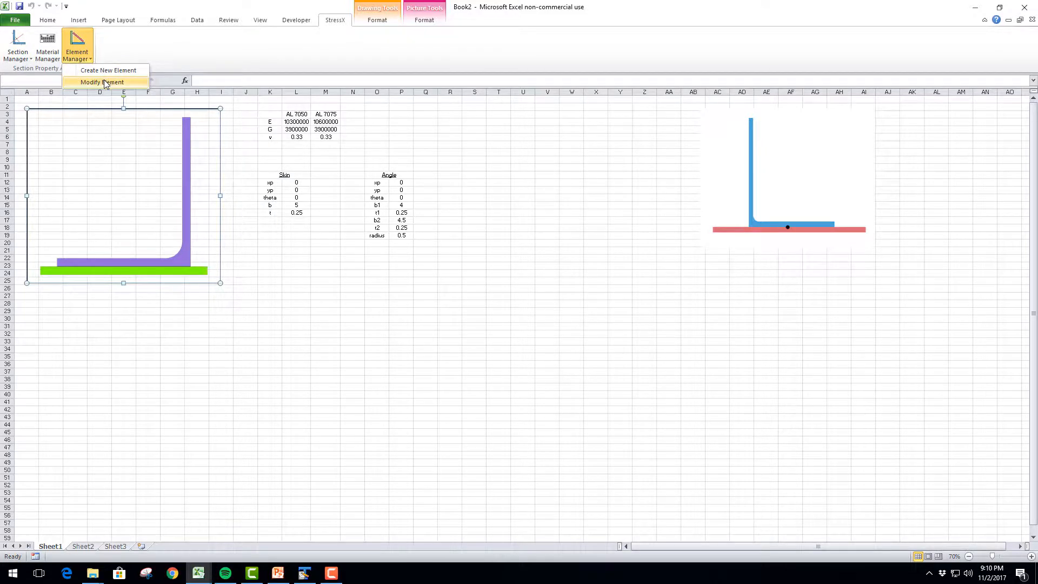
{"action": "mouse_move", "coordinate": [103, 81]}
{"action": "left_click", "coordinate": [132, 107]}
{"action": "left_click", "coordinate": [109, 96]}
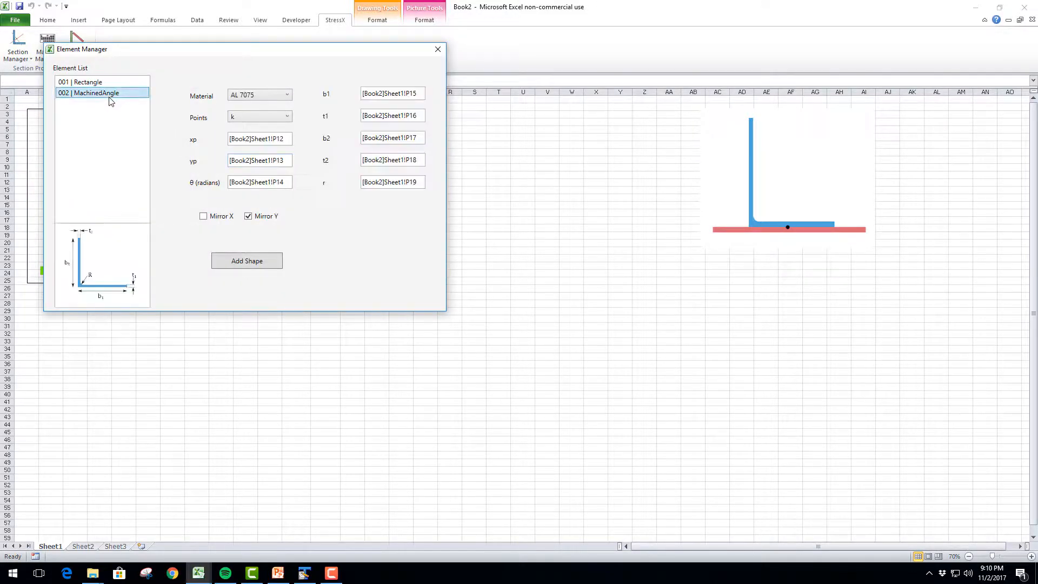
{"action": "left_click", "coordinate": [247, 217]}
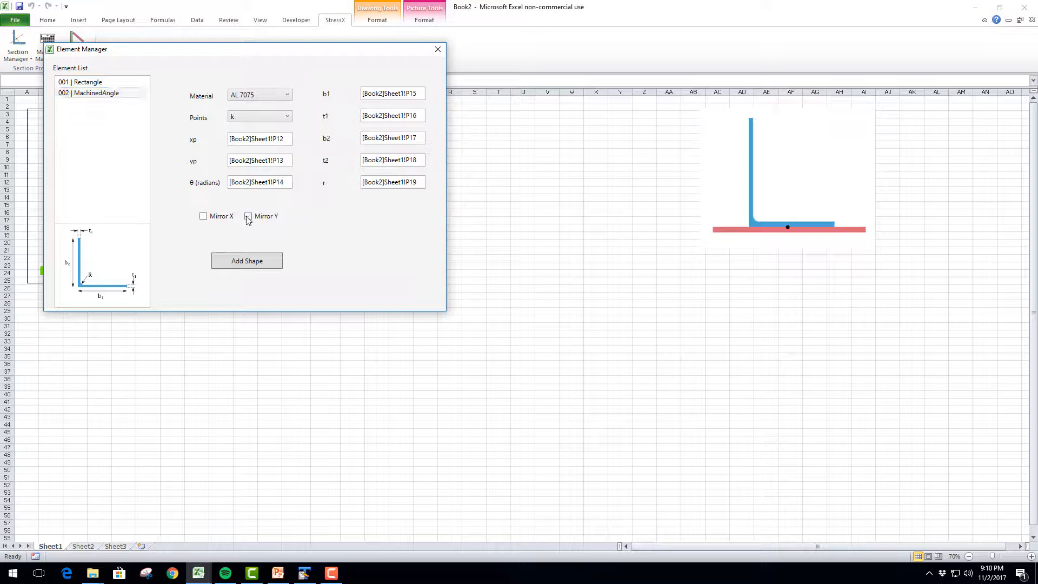
{"action": "left_click", "coordinate": [258, 262]}
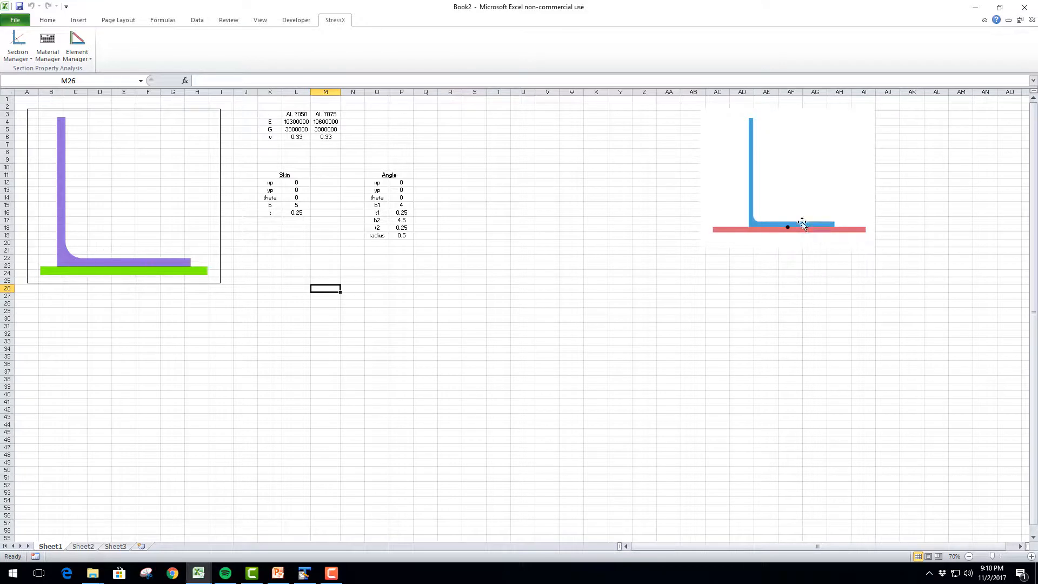
Set the skin's width b in cell L15 to 7
{"action": "left_click", "coordinate": [302, 207]}
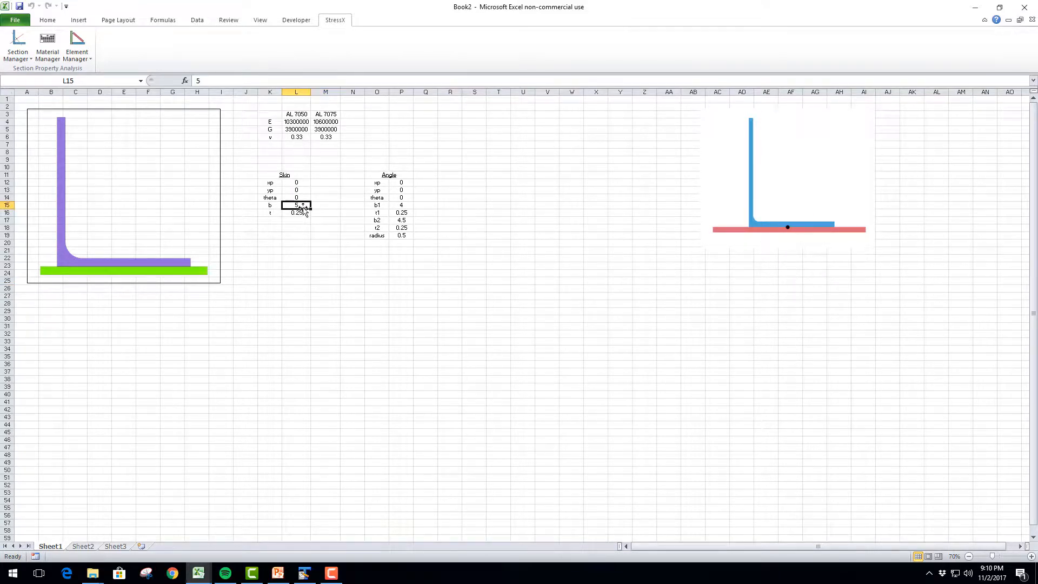
{"action": "type", "text": "7"}
{"action": "key", "text": "Return"}
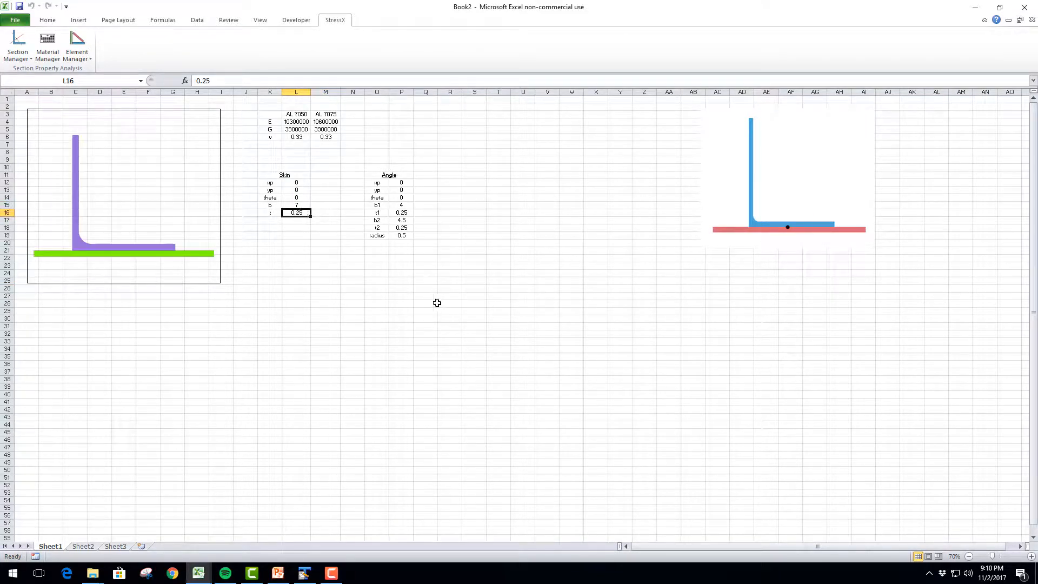
{"action": "left_click", "coordinate": [462, 221]}
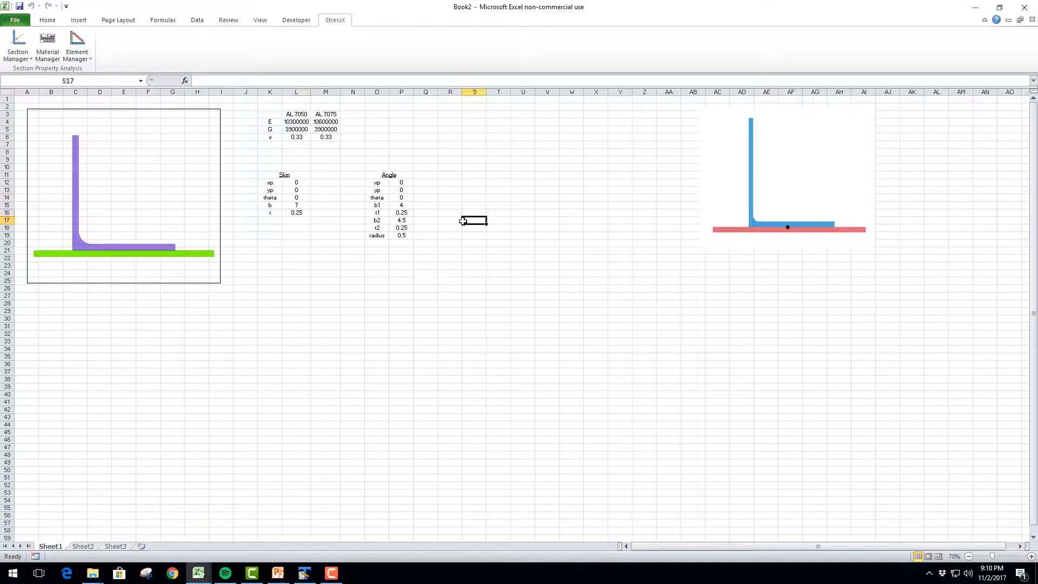
{"action": "left_click", "coordinate": [393, 178]}
{"action": "left_click", "coordinate": [288, 178]}
{"action": "left_click", "coordinate": [372, 177]}
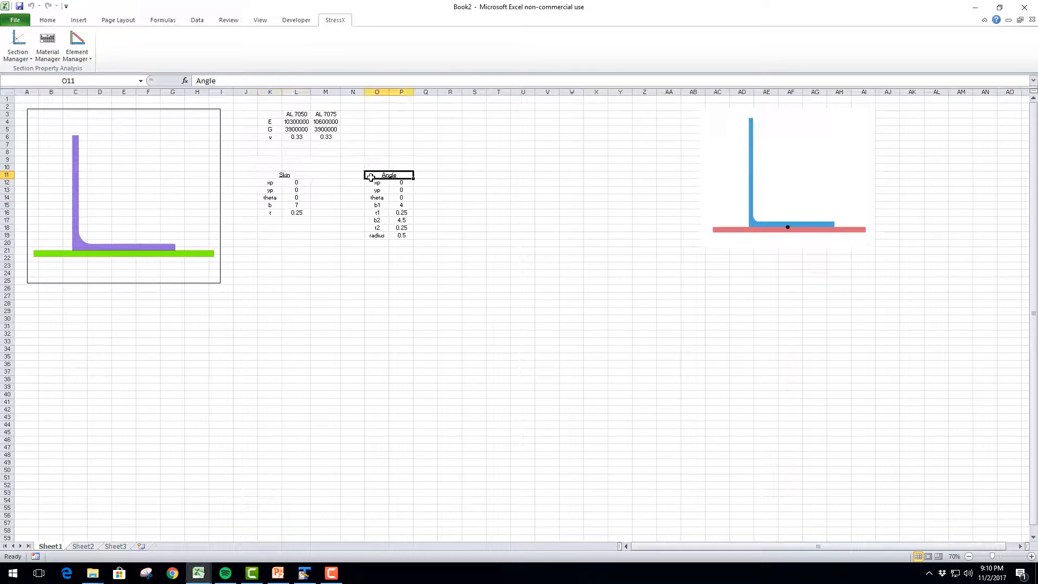
Enter the heading "Section Properties" in cell S3 and make it bold
{"action": "left_click", "coordinate": [273, 265]}
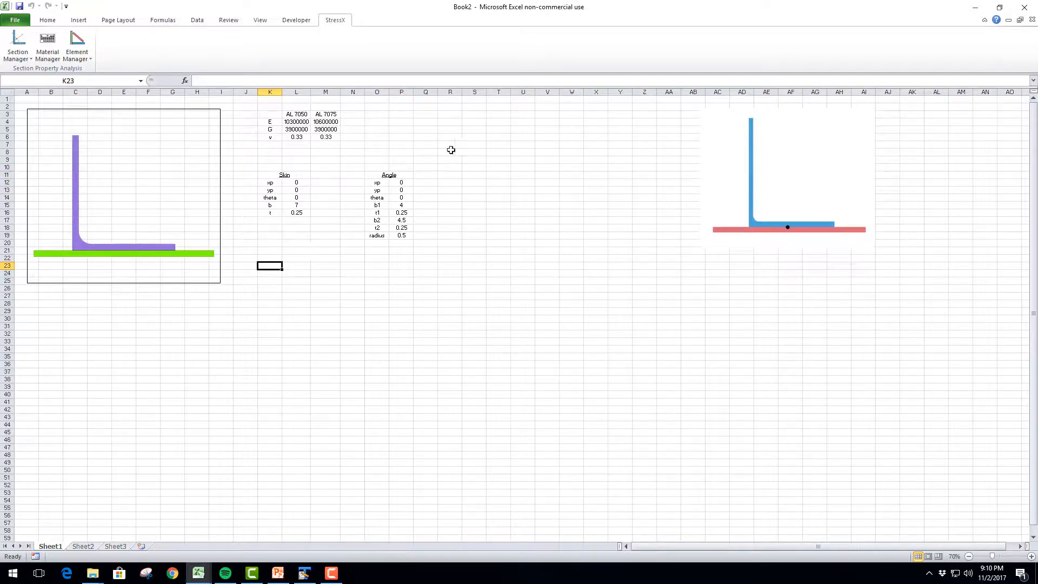
{"action": "left_click", "coordinate": [471, 113]}
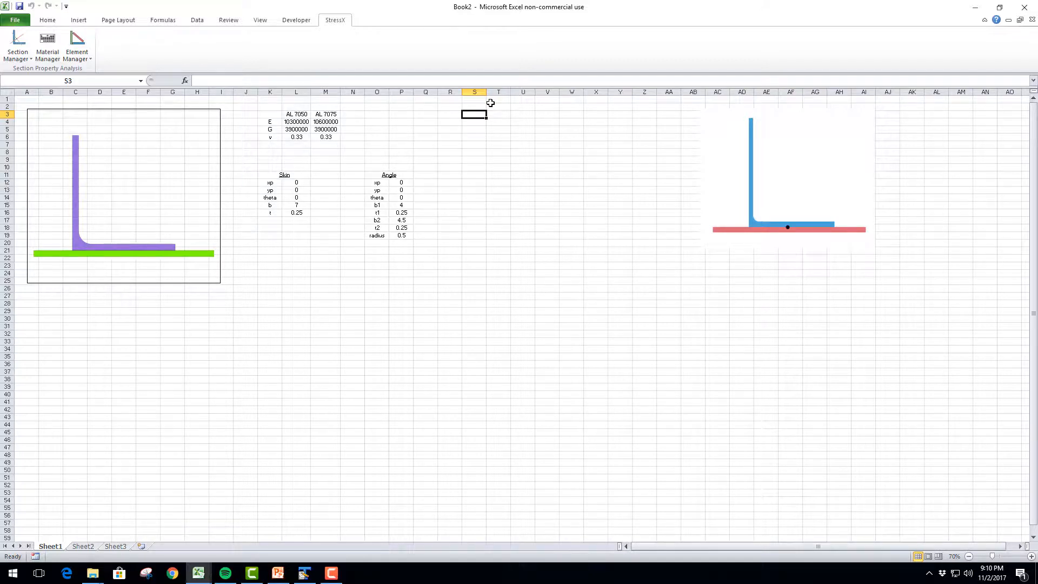
{"action": "type", "text": "Section"}
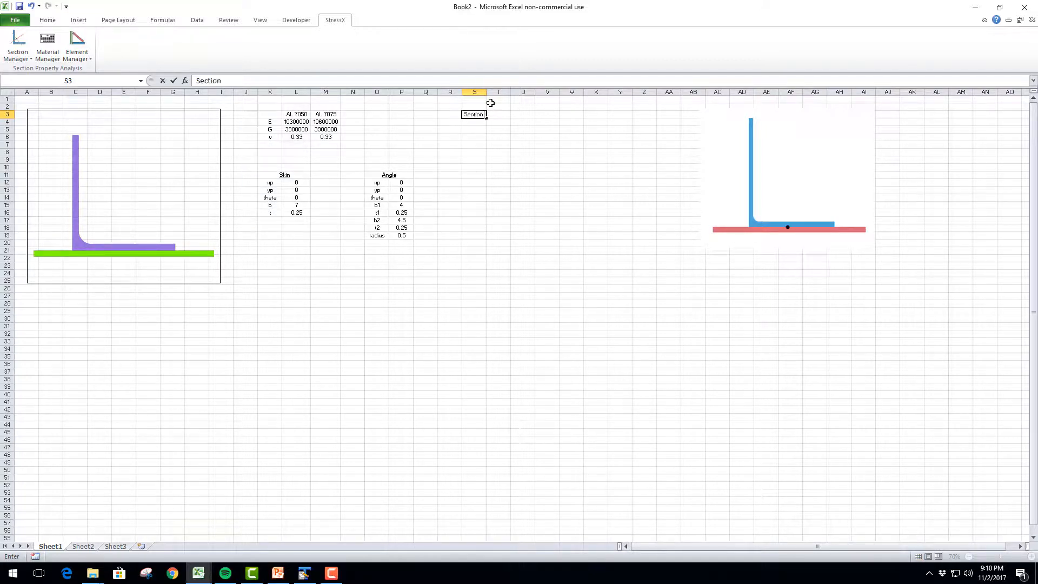
{"action": "type", "text": " Properties"}
{"action": "key", "text": "ctrl+Return"}
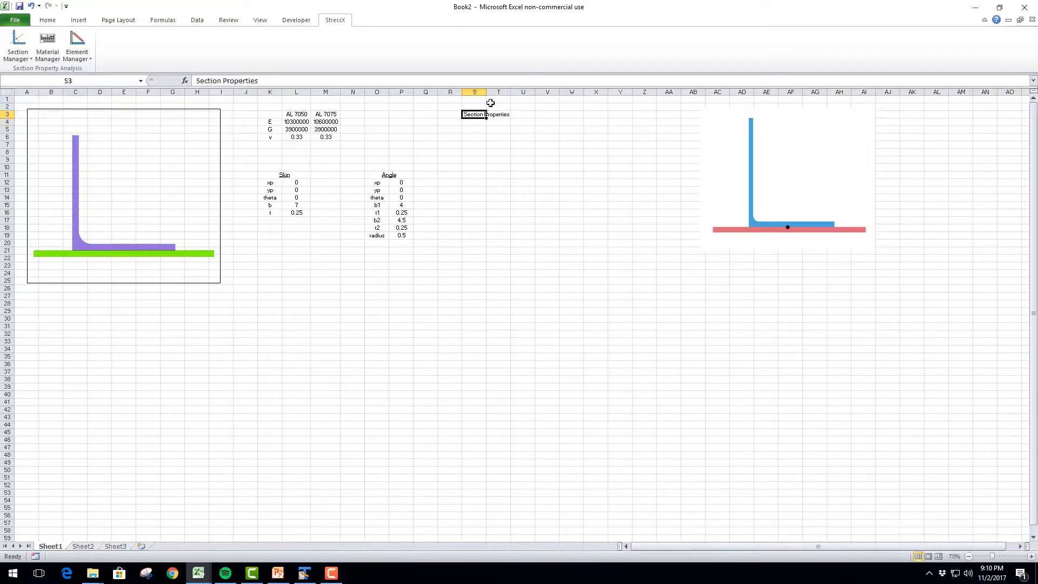
{"action": "key", "text": "ctrl+b"}
Label cells S5 to S8 as EIxx, EIyy, EIxy and EA for the section's stiffness properties
{"action": "key", "text": "Down"}
{"action": "key", "text": "Down"}
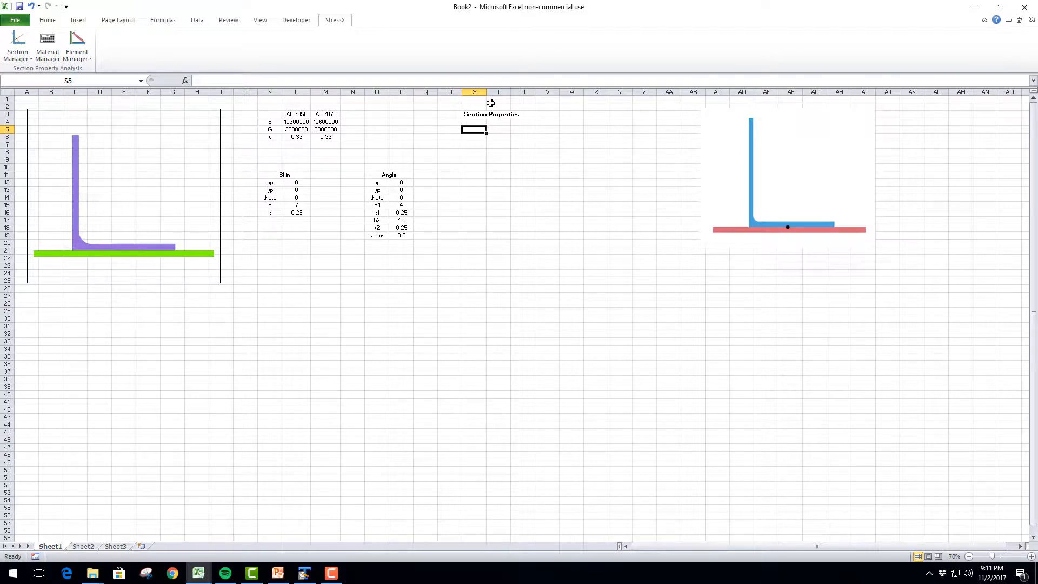
{"action": "type", "text": "Eixx"}
{"action": "key", "text": "Return"}
{"action": "type", "text": "Eiyy"}
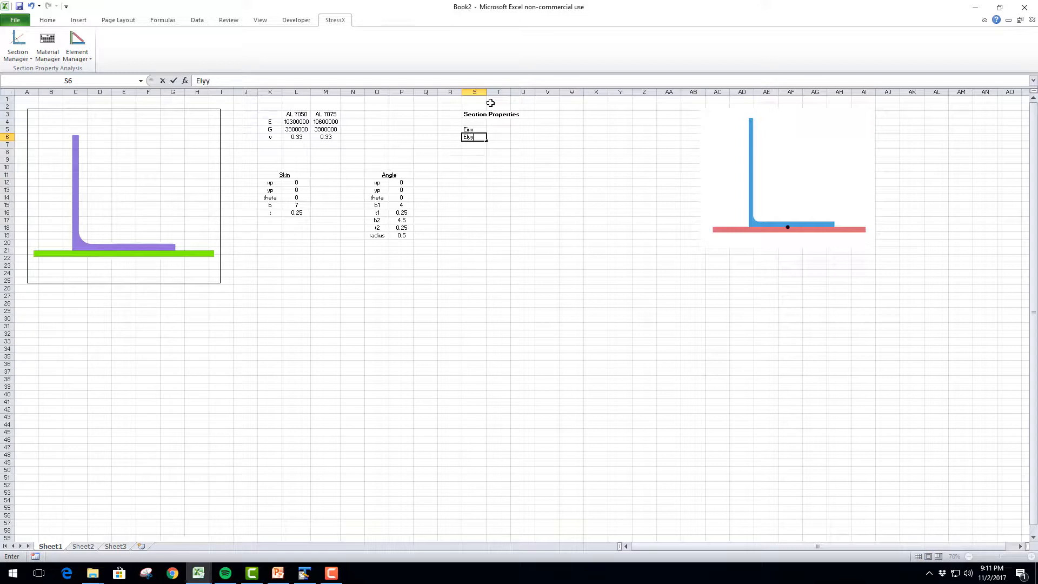
{"action": "key", "text": "Return"}
{"action": "type", "text": "Eixy"}
{"action": "key", "text": "Return"}
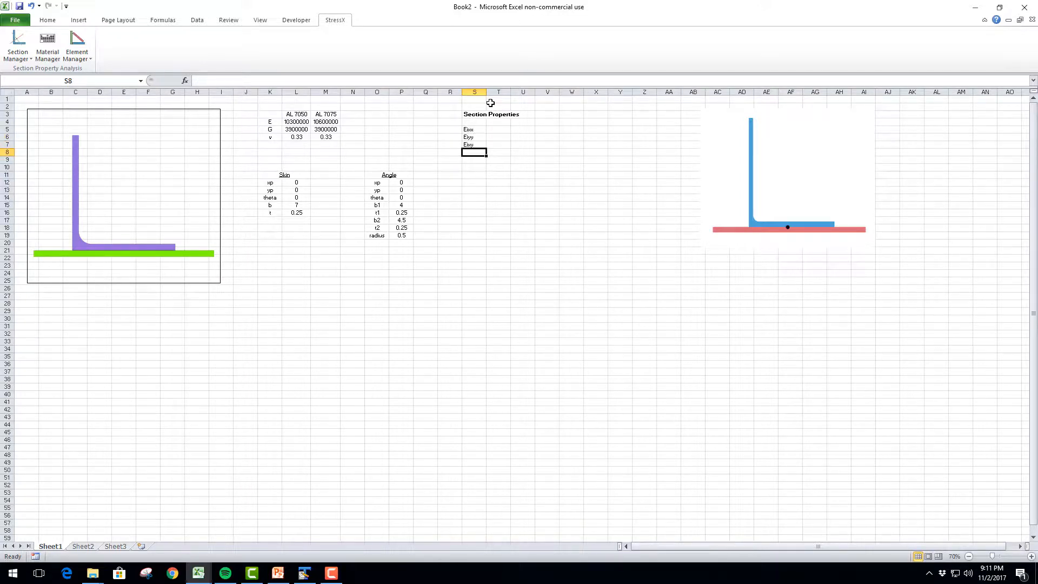
{"action": "type", "text": "EA"}
{"action": "key", "text": "Return"}
Continue the property labels in cells S9 to S13 with Xcg, Ycg, EI1p, EI2p and thetap
{"action": "type", "text": "Xcg"}
{"action": "key", "text": "Return"}
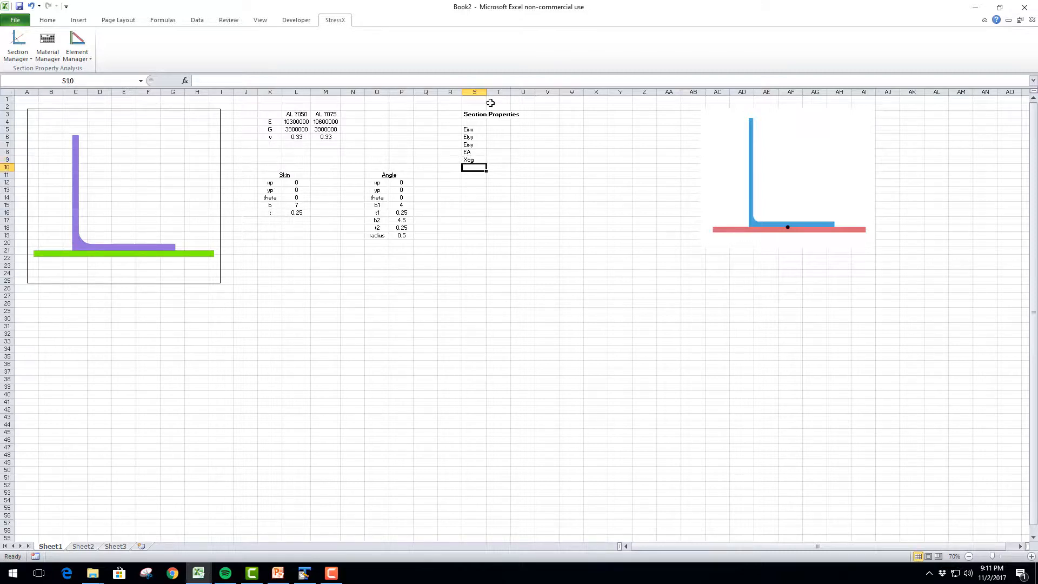
{"action": "type", "text": "Ycg"}
{"action": "key", "text": "Return"}
{"action": "type", "text": "Ei"}
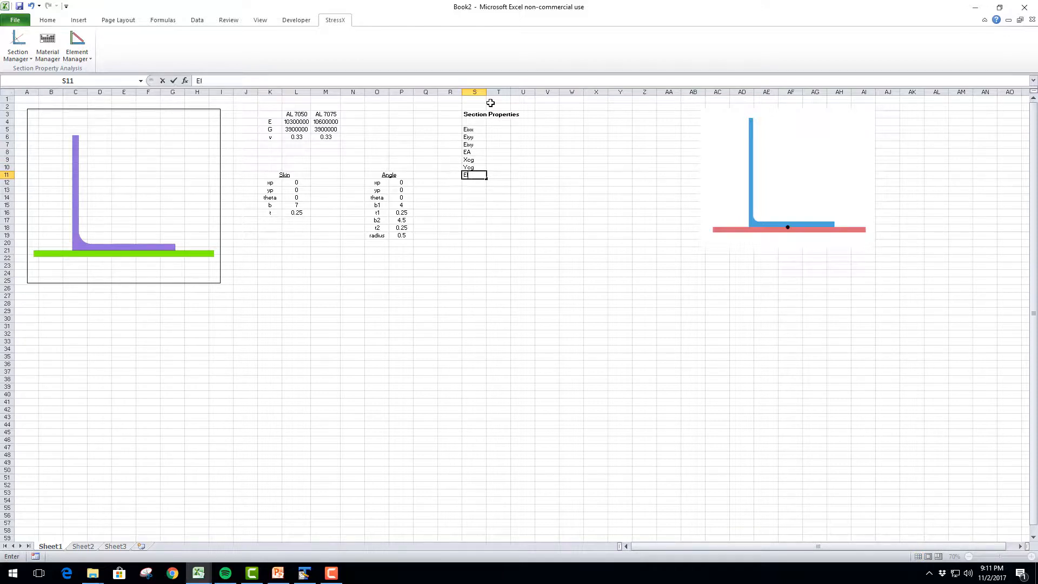
{"action": "type", "text": "1p"}
{"action": "key", "text": "Return"}
{"action": "type", "text": "EI2p"}
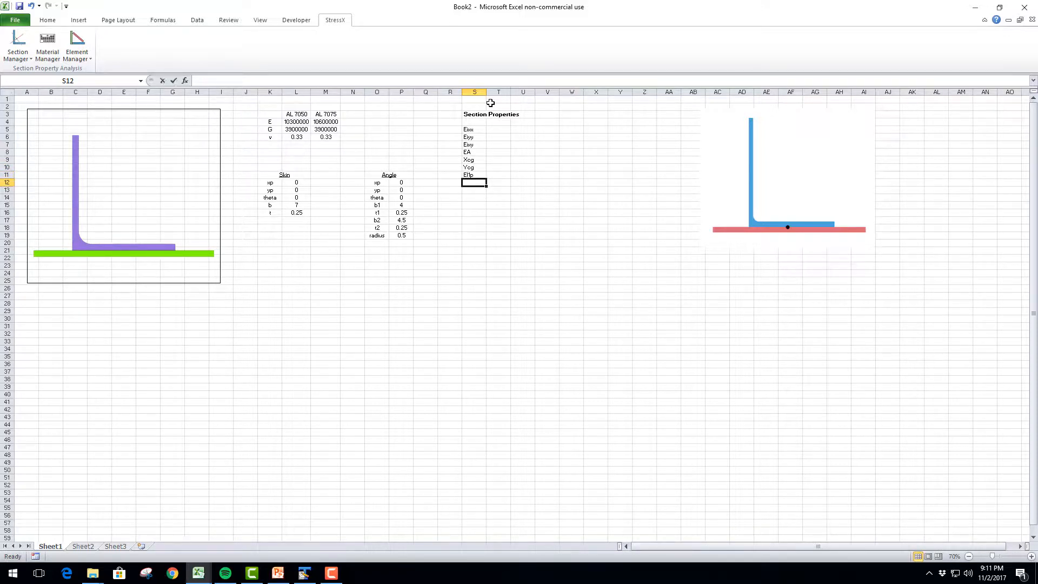
{"action": "key", "text": "Return"}
{"action": "type", "text": "thetap"}
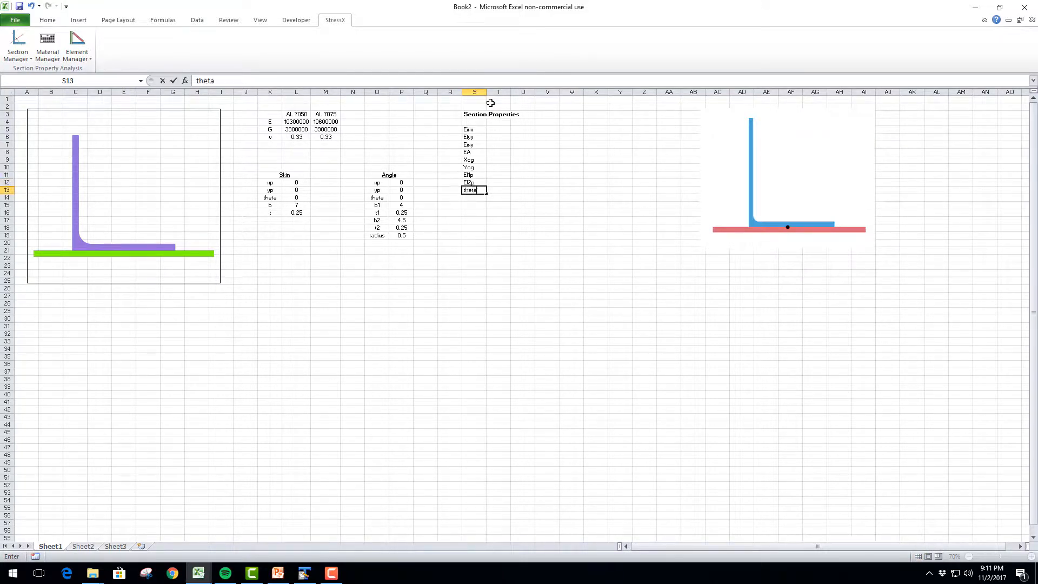
{"action": "key", "text": "Return"}
{"action": "left_click", "coordinate": [496, 128]}
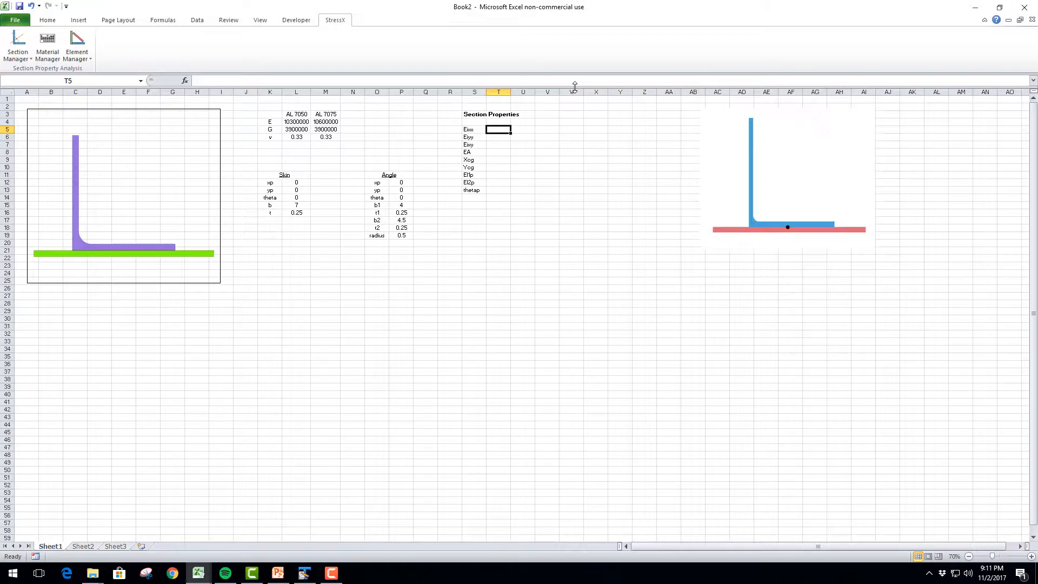
{"action": "type", "text": "=EI"}
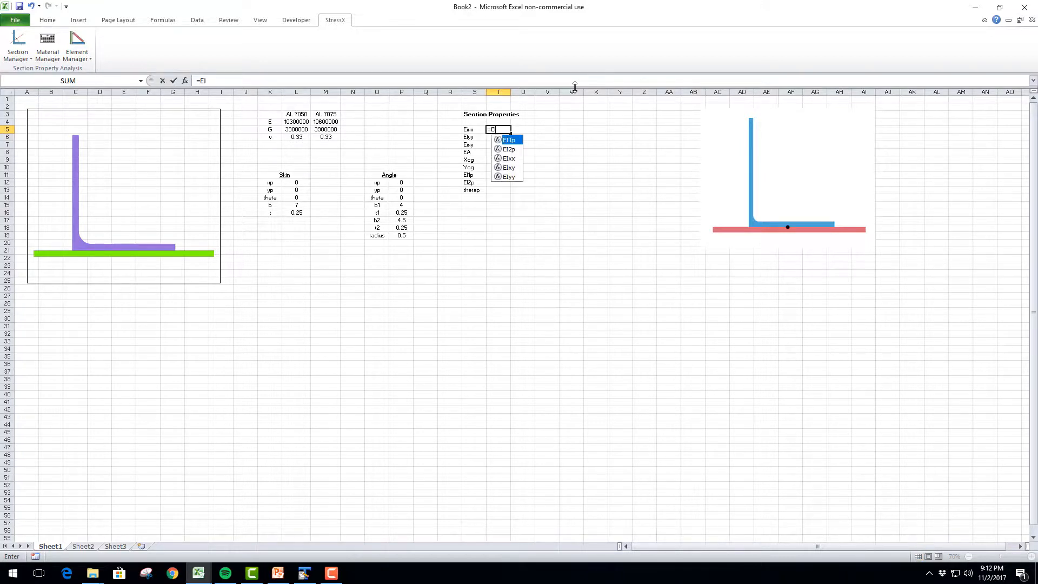
{"action": "type", "text": "xx"}
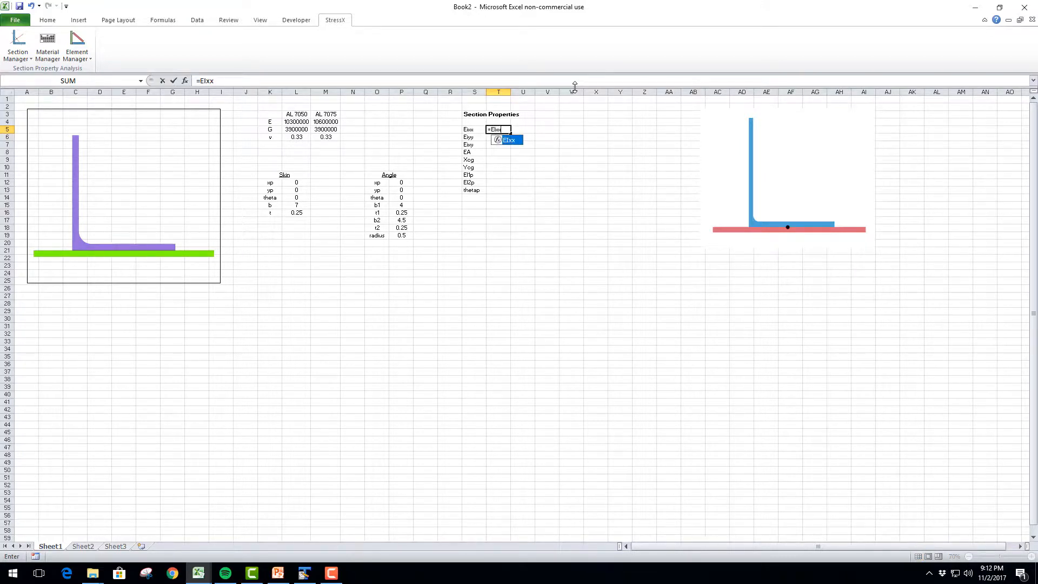
{"action": "type", "text": "(CS"}
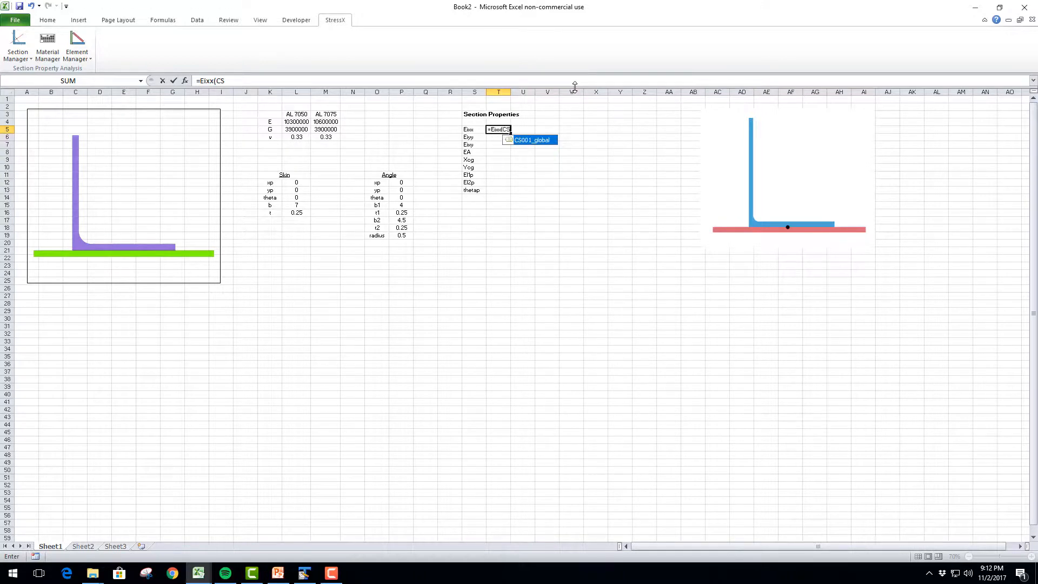
{"action": "type", "text": "001_calculate"}
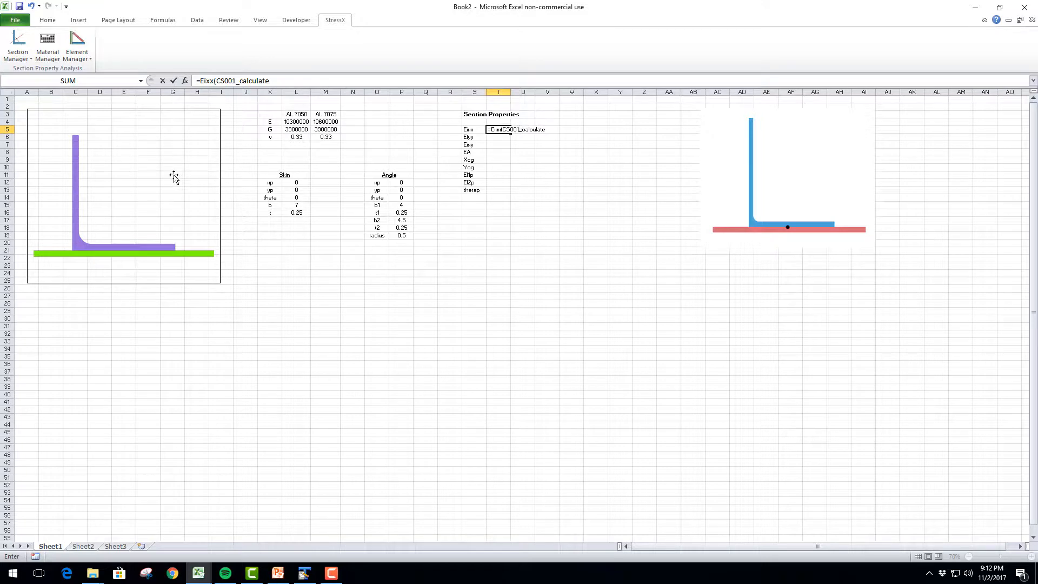
{"action": "left_click", "coordinate": [150, 177]}
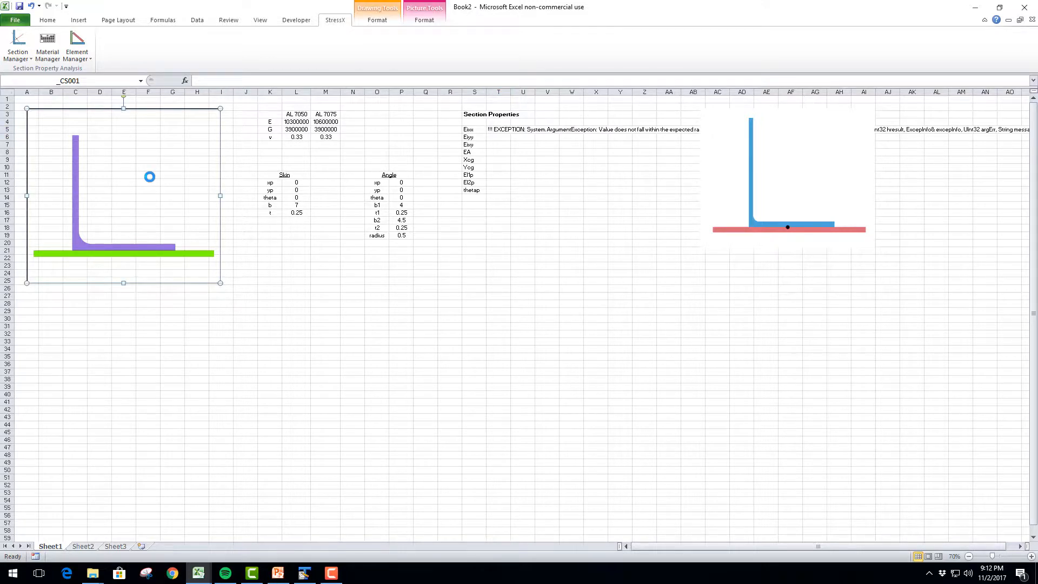
{"action": "left_click", "coordinate": [500, 129]}
{"action": "key", "text": "Delete"}
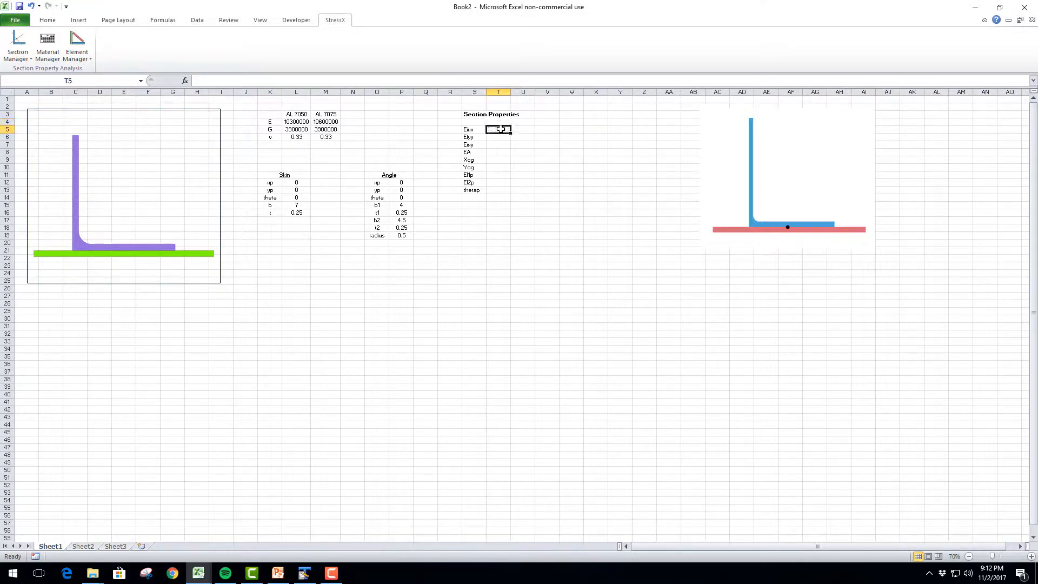
Check the cross-section drawing's name and enter =EIxx(CS001_calculate,"CS001") in cell T5
{"action": "left_click", "coordinate": [174, 205]}
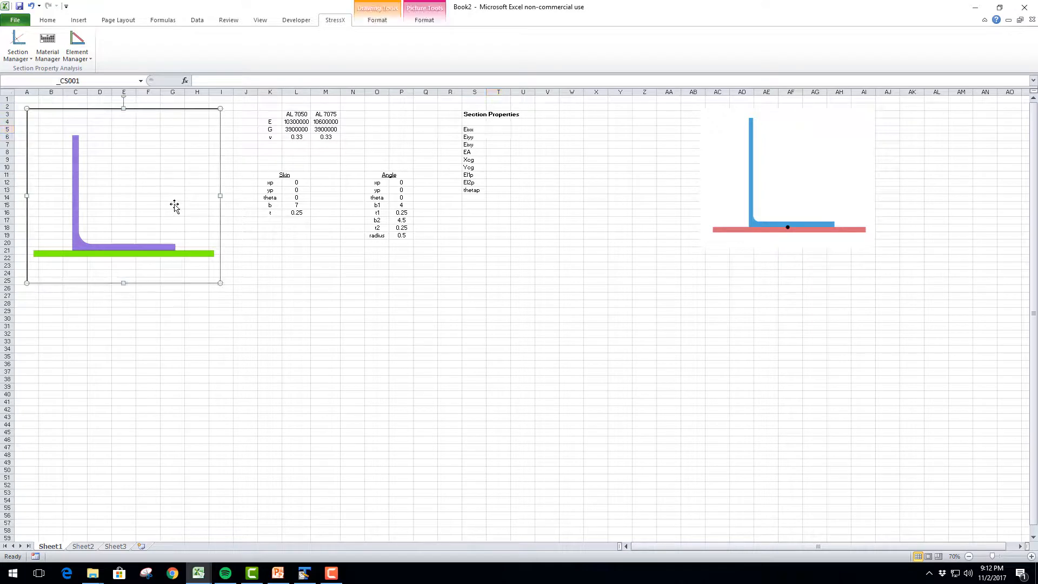
{"action": "left_click", "coordinate": [81, 80]}
{"action": "key", "text": "Escape"}
{"action": "left_click", "coordinate": [495, 130]}
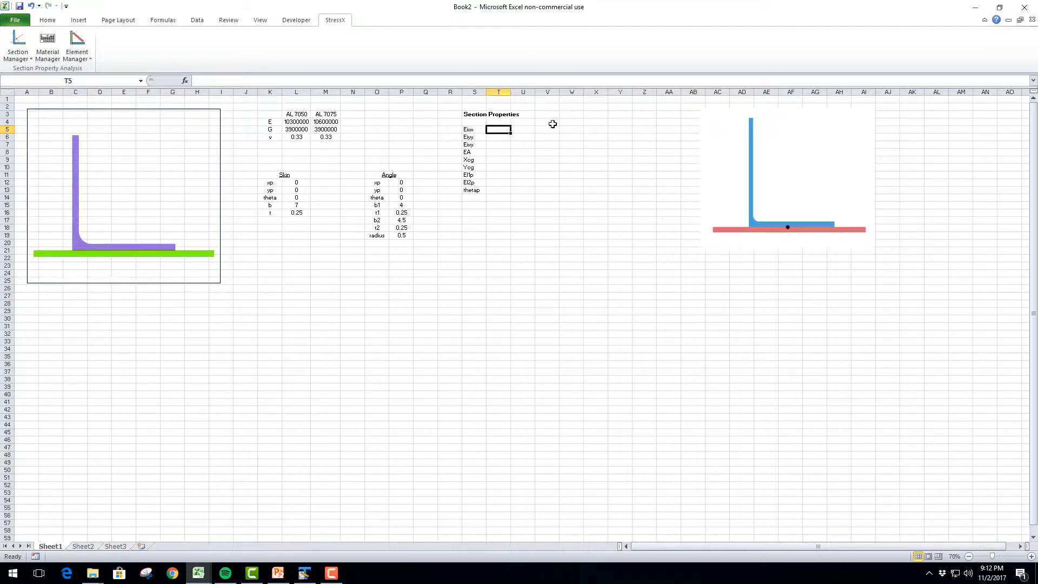
{"action": "type", "text": "=Eixx("}
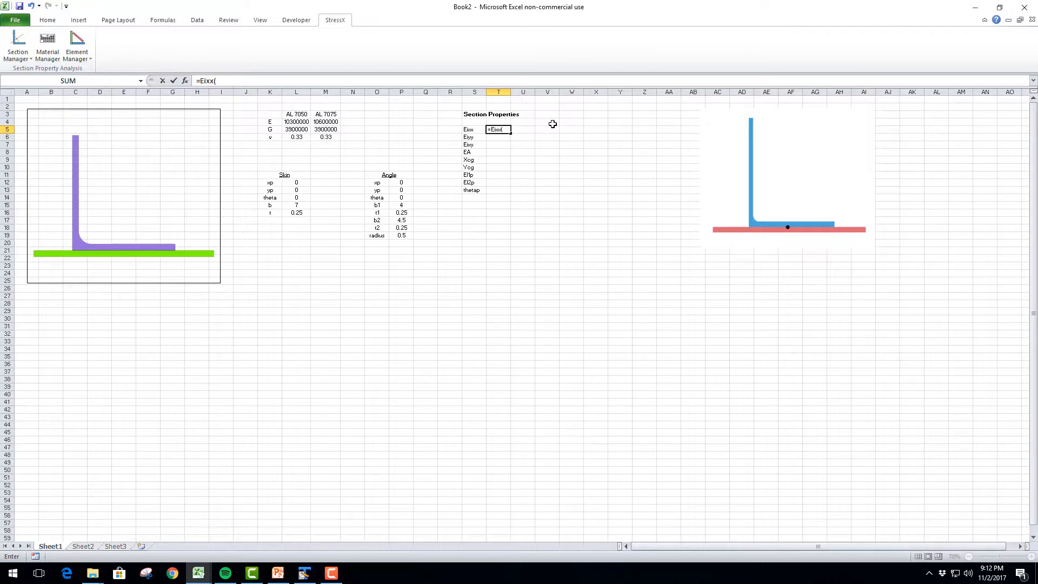
{"action": "type", "text": "CS001"}
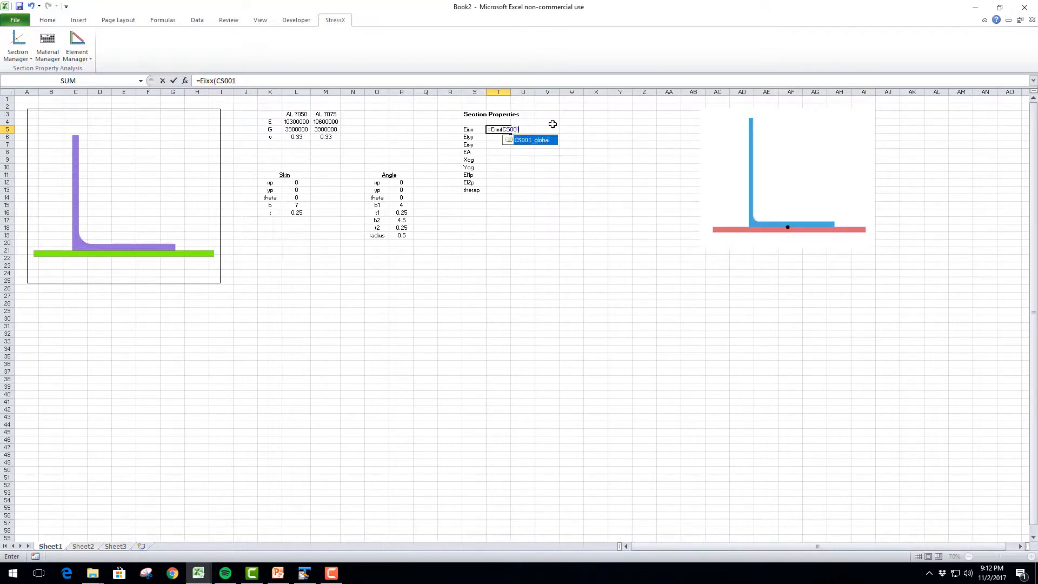
{"action": "type", "text": "_calculate,\""}
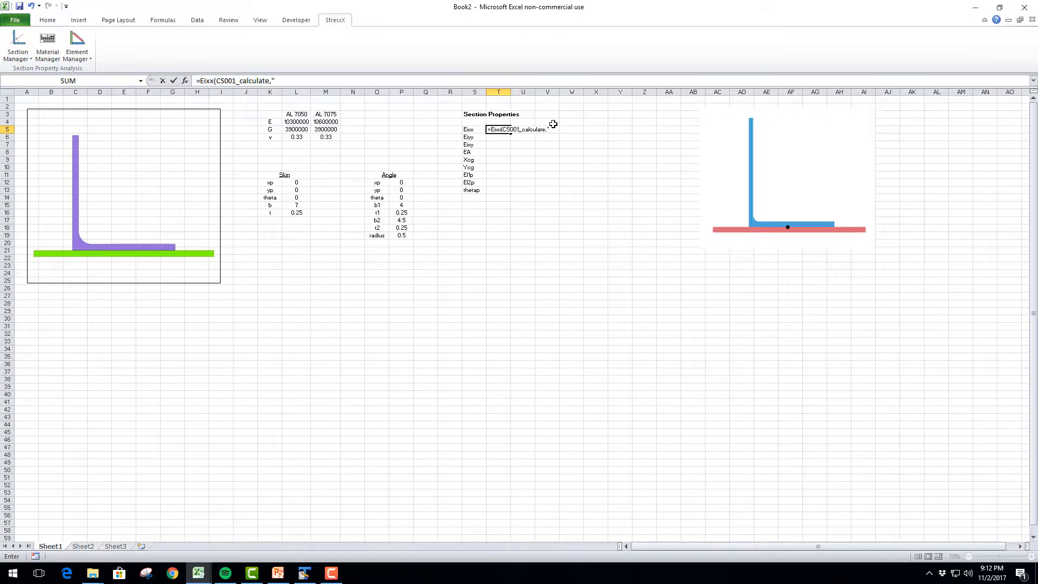
{"action": "type", "text": "CS001"}
{"action": "left_click_drag", "start_coordinate": [568, 130], "coordinate": [552, 127]}
{"action": "key", "text": "Return"}
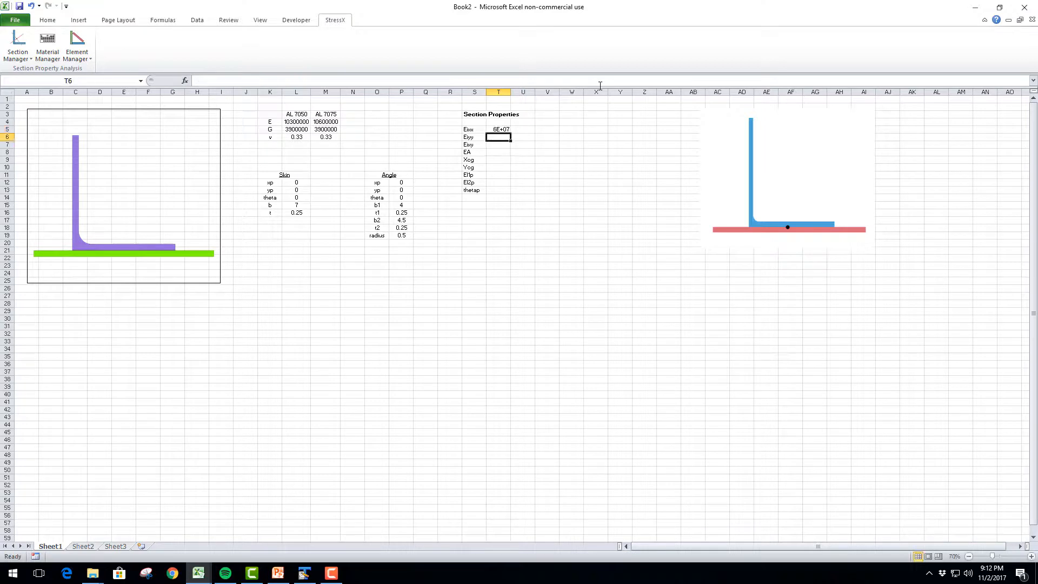
Format cell T5 as a number with zero decimal places and fit column T's width to its contents
{"action": "right_click", "coordinate": [501, 130]}
{"action": "left_click", "coordinate": [540, 279]}
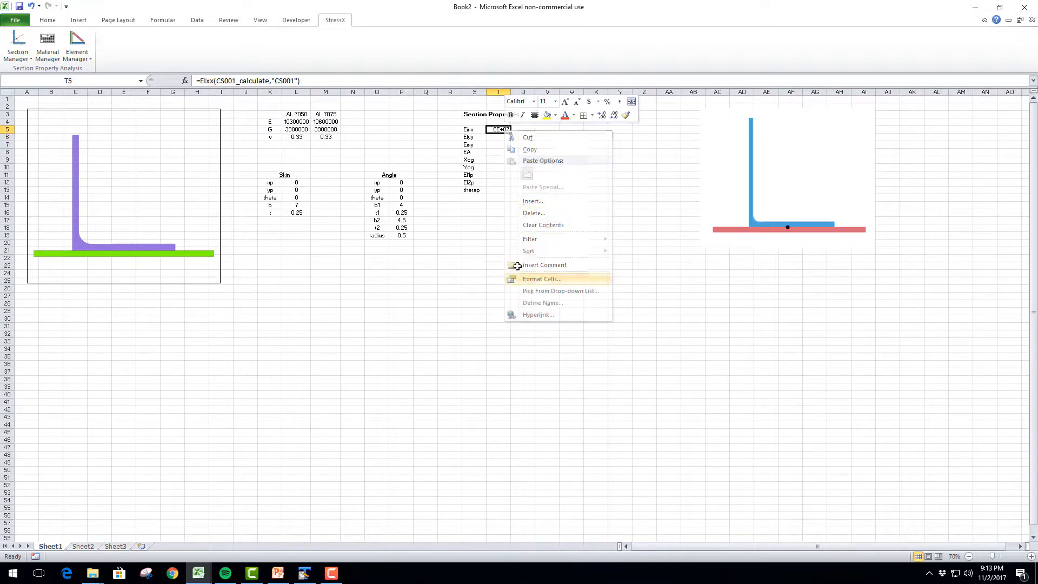
{"action": "left_click", "coordinate": [440, 203]}
{"action": "left_click", "coordinate": [561, 221]}
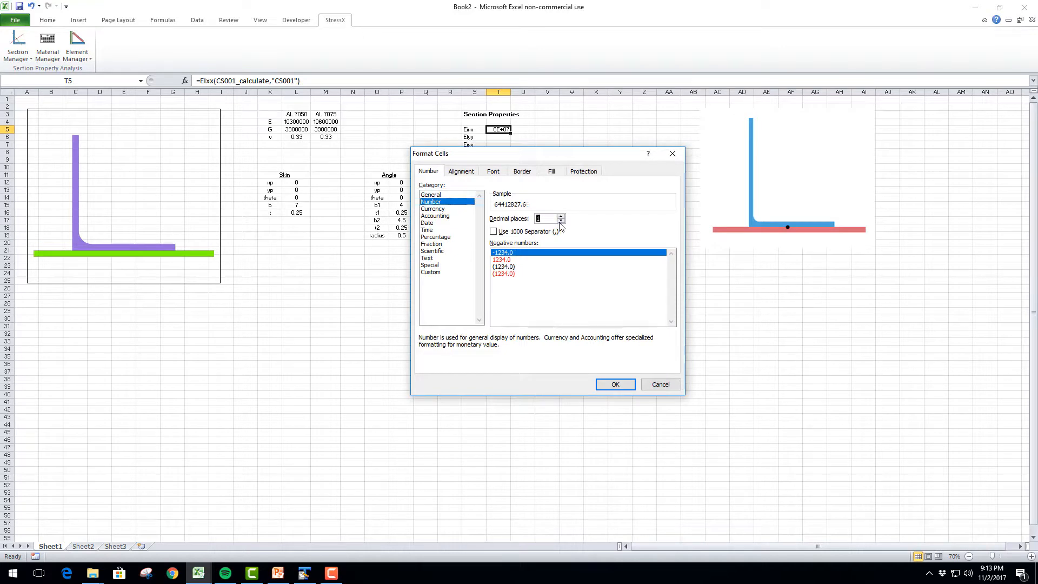
{"action": "left_click", "coordinate": [561, 221]}
{"action": "left_click", "coordinate": [614, 382]}
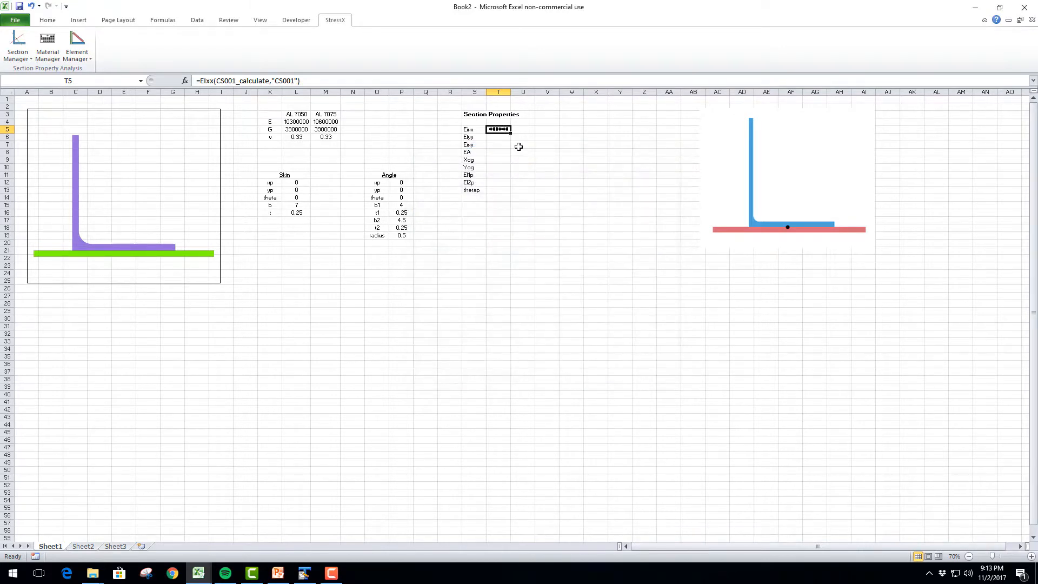
{"action": "double_click", "coordinate": [509, 93]}
{"action": "left_click", "coordinate": [519, 198]}
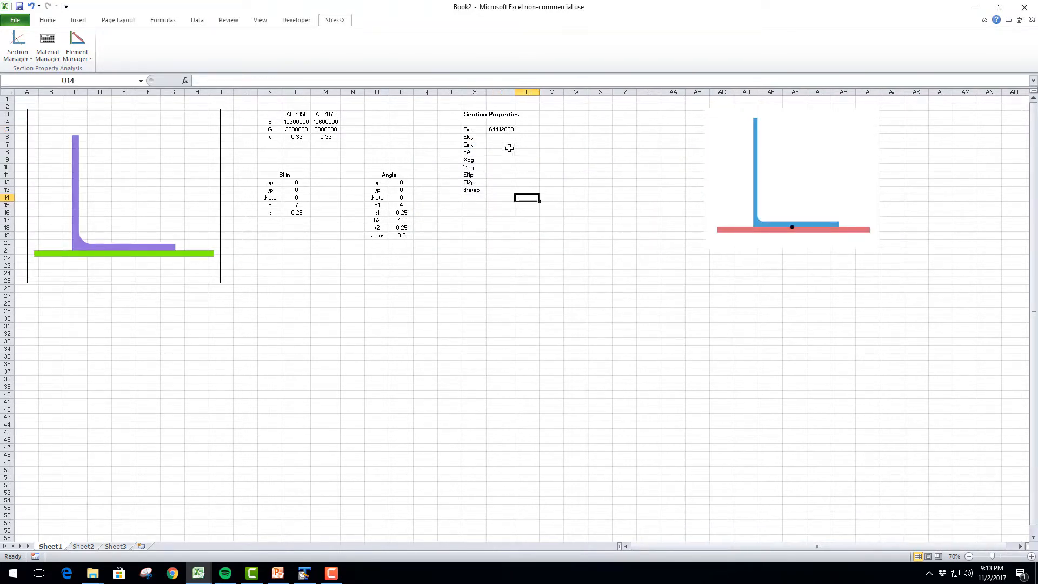
Copy the EIxx formula text from T5 into cells T6, T7 and T8 without altering its arguments
{"action": "left_click", "coordinate": [506, 129]}
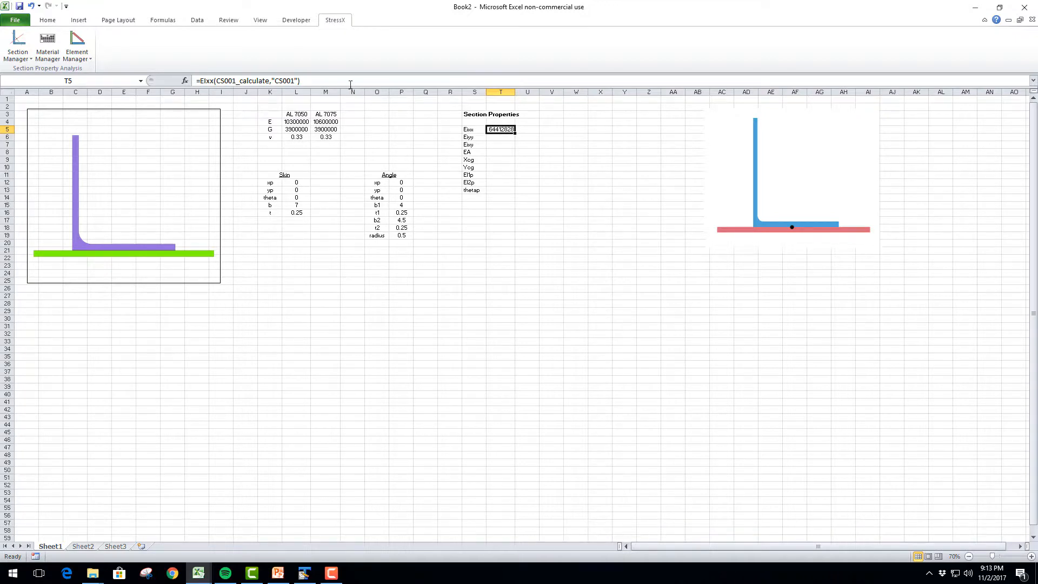
{"action": "left_click_drag", "start_coordinate": [303, 81], "coordinate": [182, 81]}
{"action": "key", "text": "ctrl+c"}
{"action": "key", "text": "Return"}
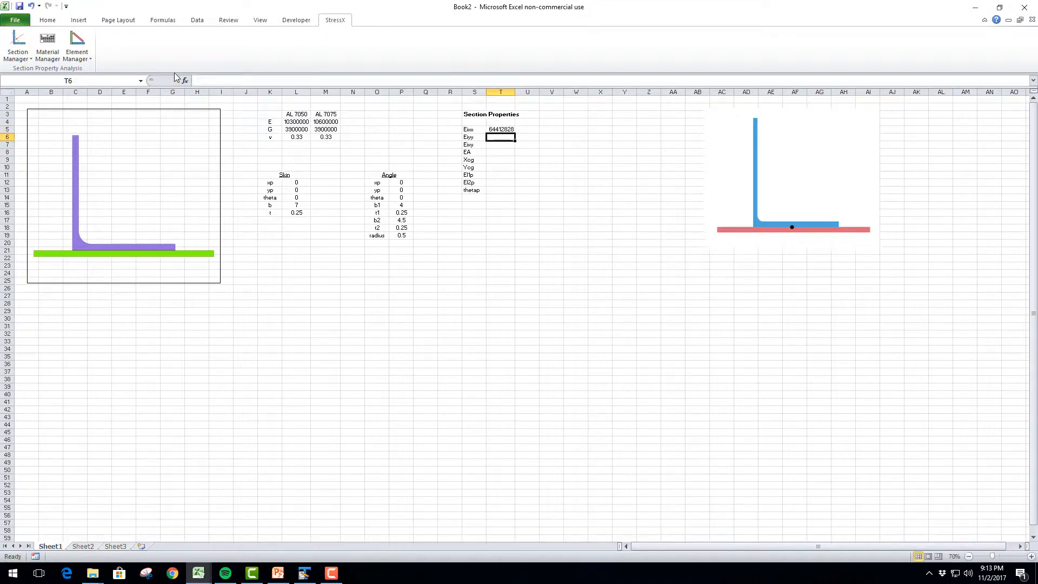
{"action": "key", "text": "ctrl+v"}
{"action": "key", "text": "Return"}
{"action": "key", "text": "ctrl+v"}
{"action": "key", "text": "Return"}
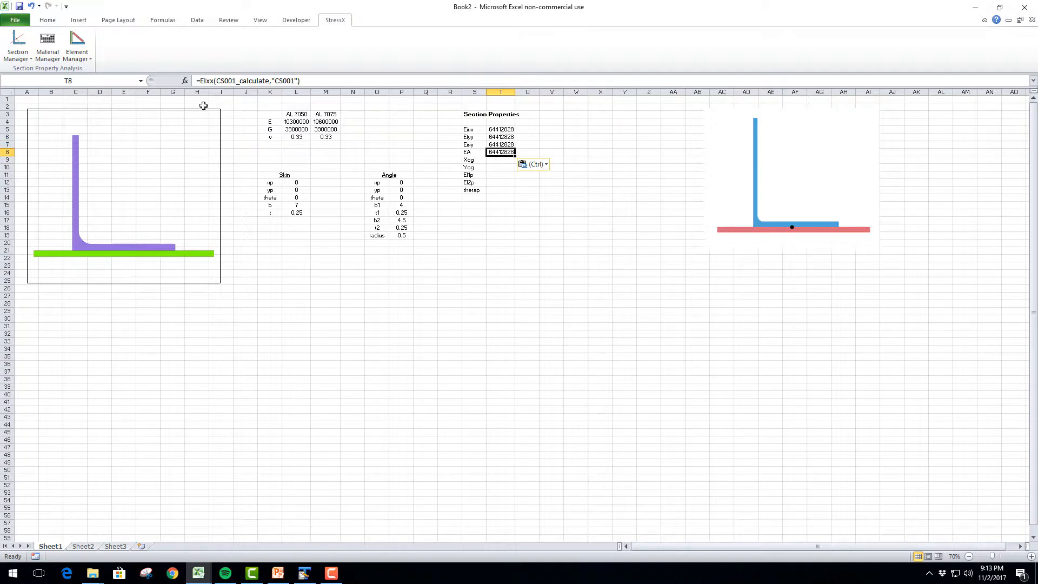
Try to change the function name in cell T8's formula, and undo that edit
{"action": "double_click", "coordinate": [201, 81]}
{"action": "left_click_drag", "start_coordinate": [201, 81], "coordinate": [206, 81]}
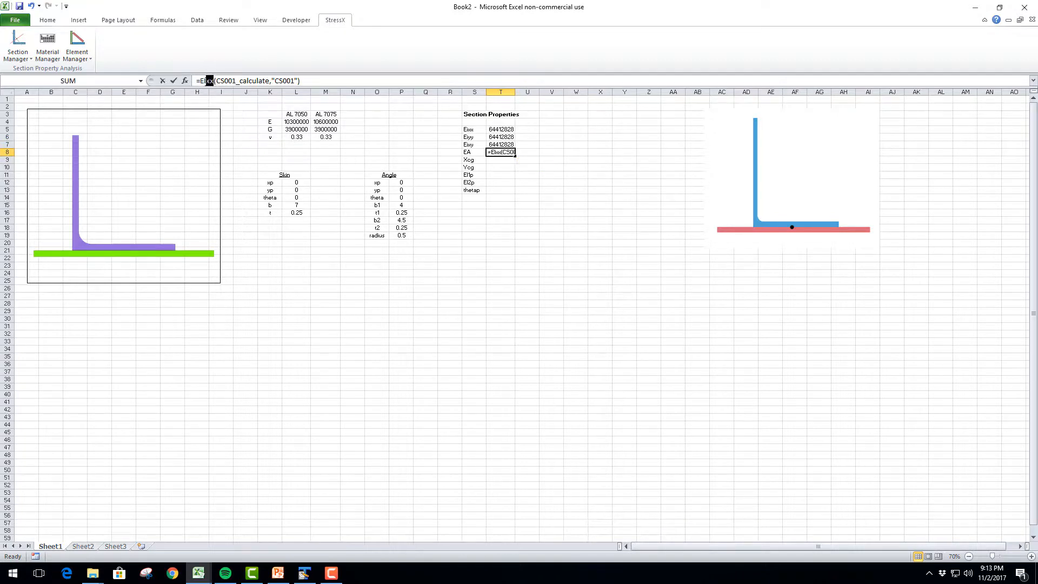
{"action": "key", "text": "BackSpace"}
{"action": "key", "text": "BackSpace"}
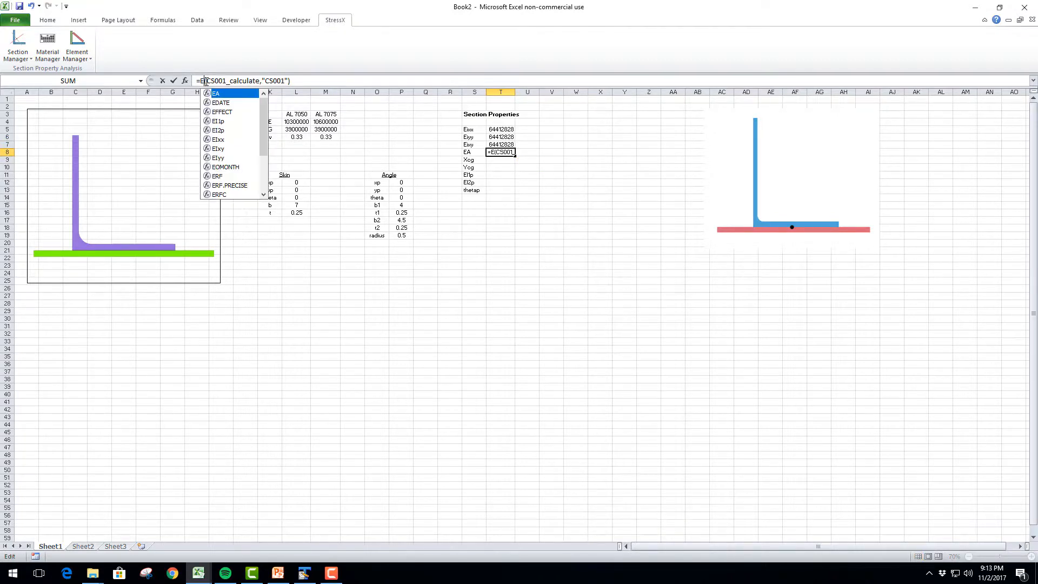
{"action": "key", "text": "shift+Return"}
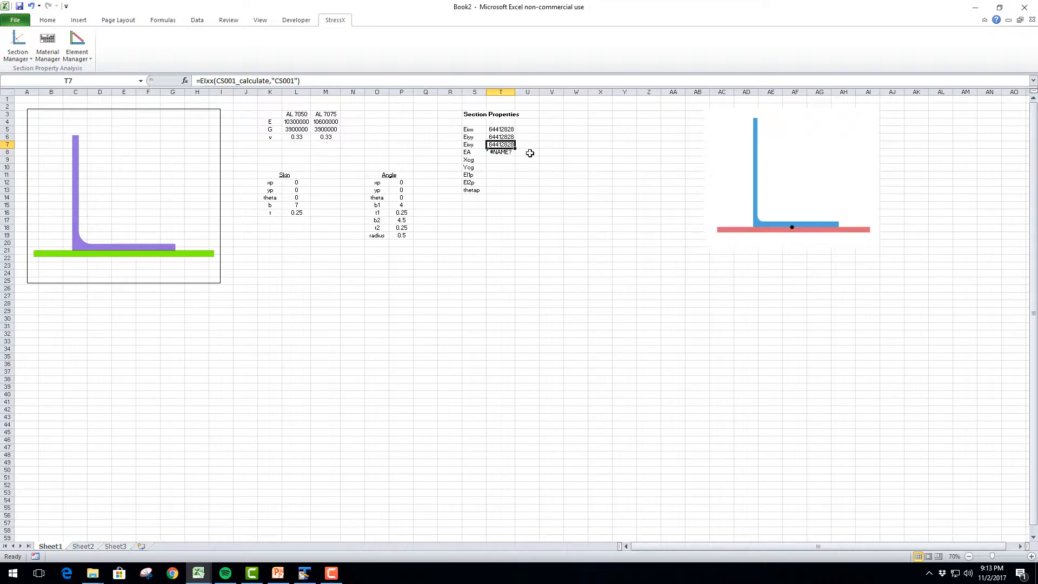
{"action": "key", "text": "ctrl+z"}
Change the function in cell T6's formula to EIyy, keeping its CS001 arguments
{"action": "left_click", "coordinate": [501, 137]}
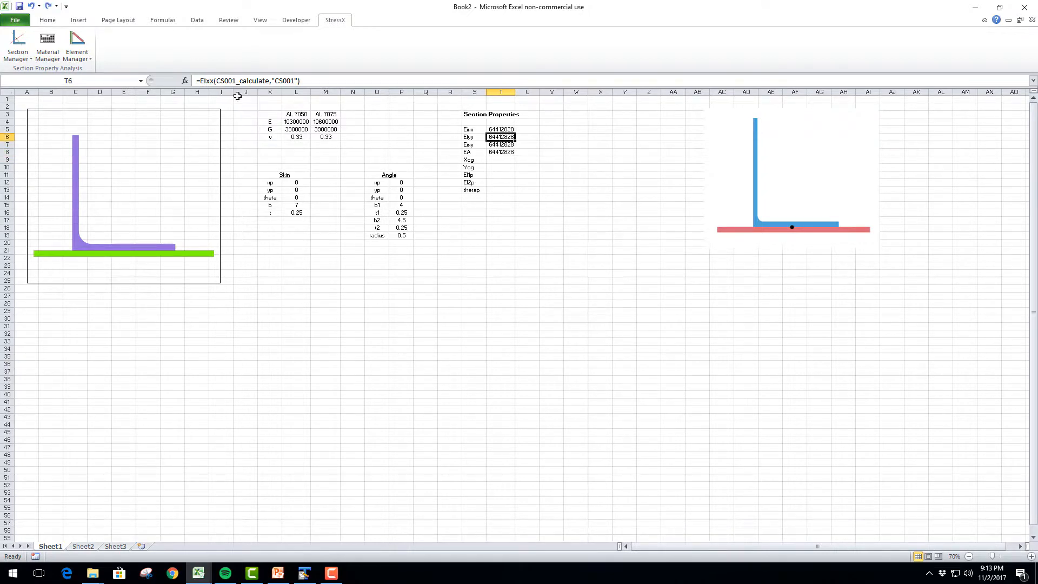
{"action": "left_click_drag", "start_coordinate": [216, 81], "coordinate": [212, 81]}
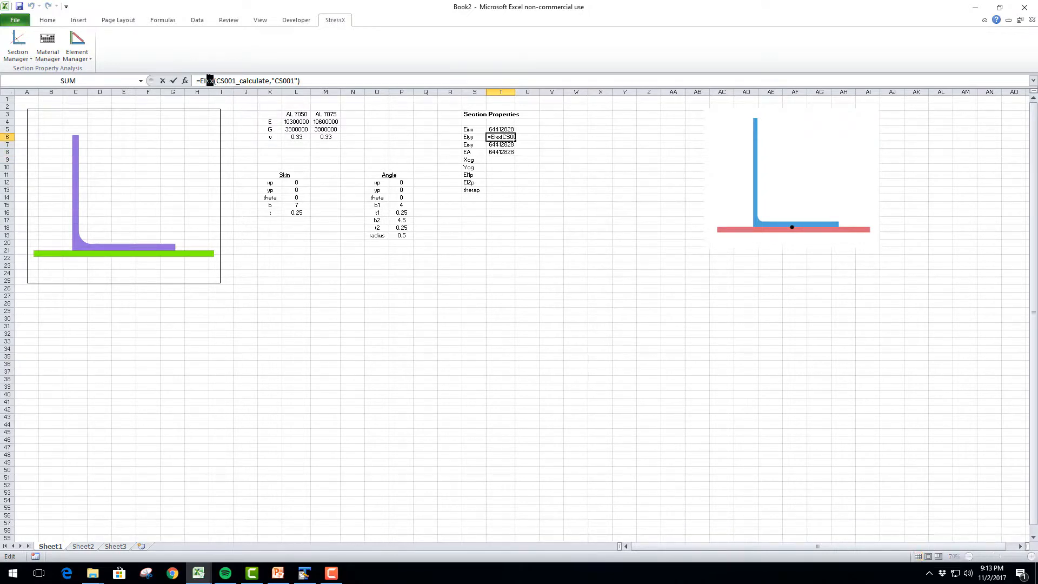
{"action": "type", "text": "yy"}
{"action": "key", "text": "Return"}
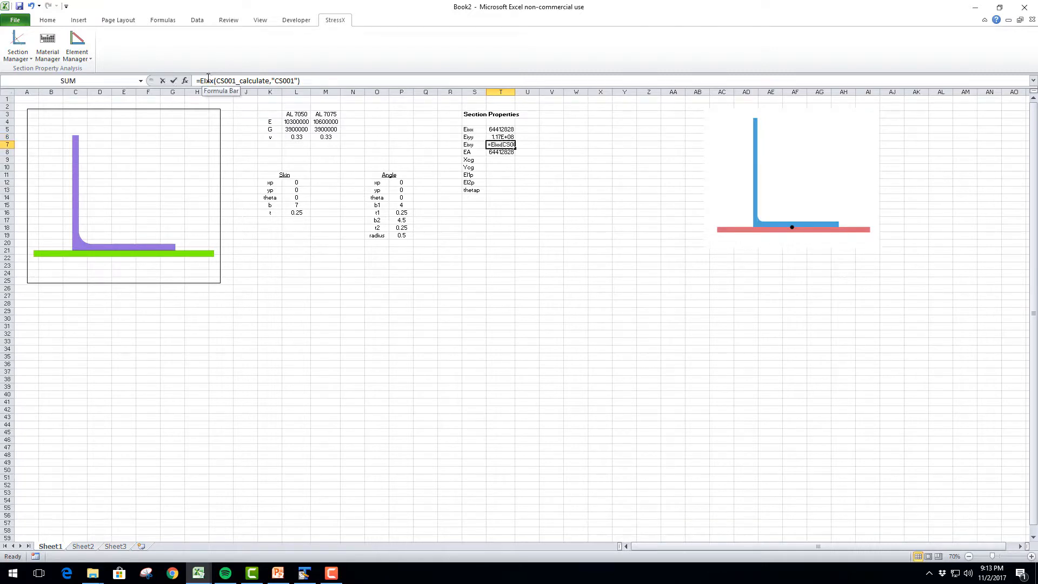
Change the function in cell T7's formula to EIxy, keeping its CS001 arguments
{"action": "left_click", "coordinate": [209, 80]}
{"action": "key", "text": "Return"}
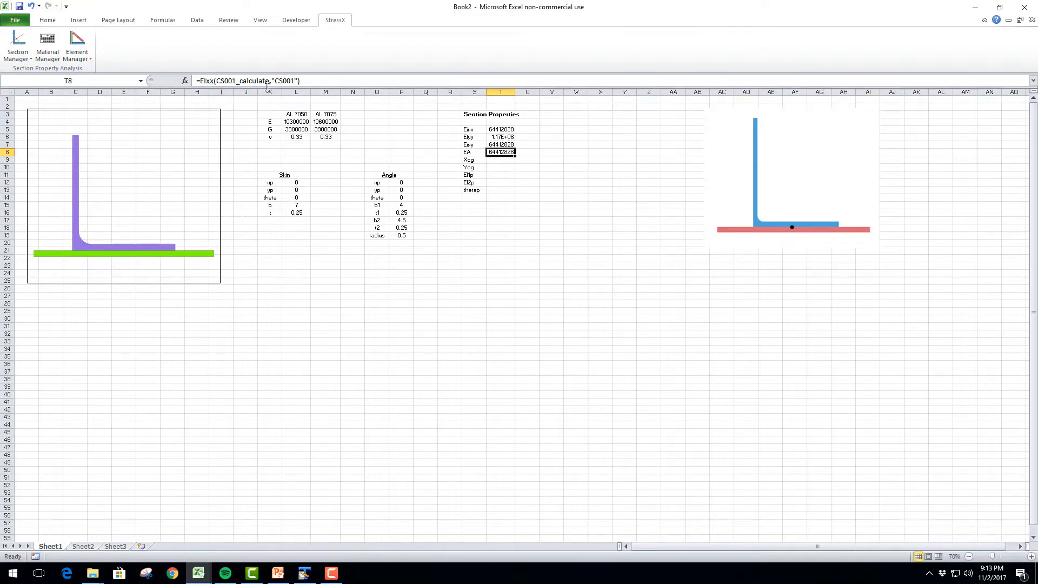
{"action": "left_click", "coordinate": [505, 143]}
{"action": "left_click_drag", "start_coordinate": [209, 81], "coordinate": [215, 83]}
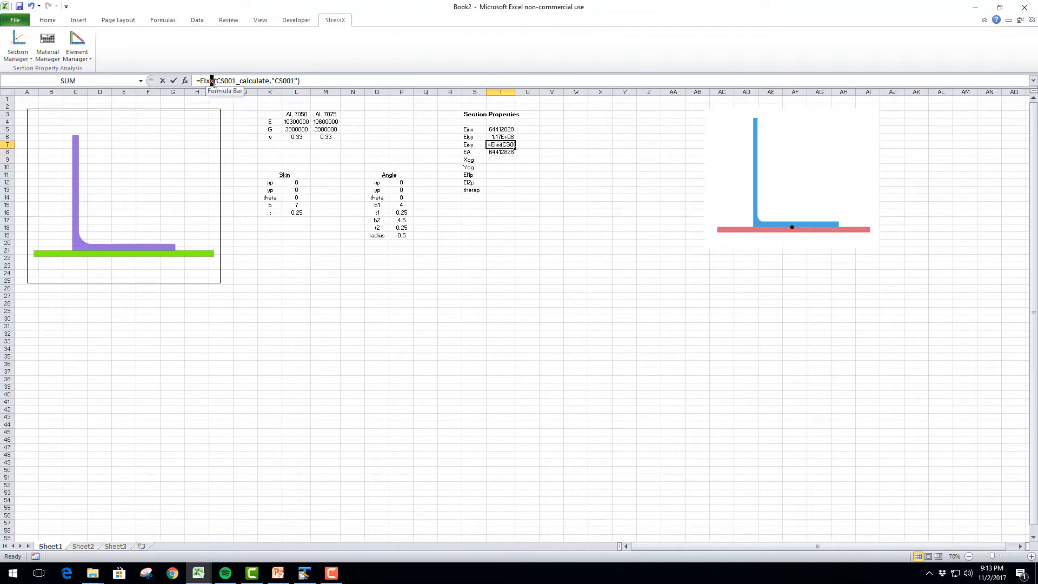
{"action": "type", "text": "y"}
{"action": "key", "text": "Return"}
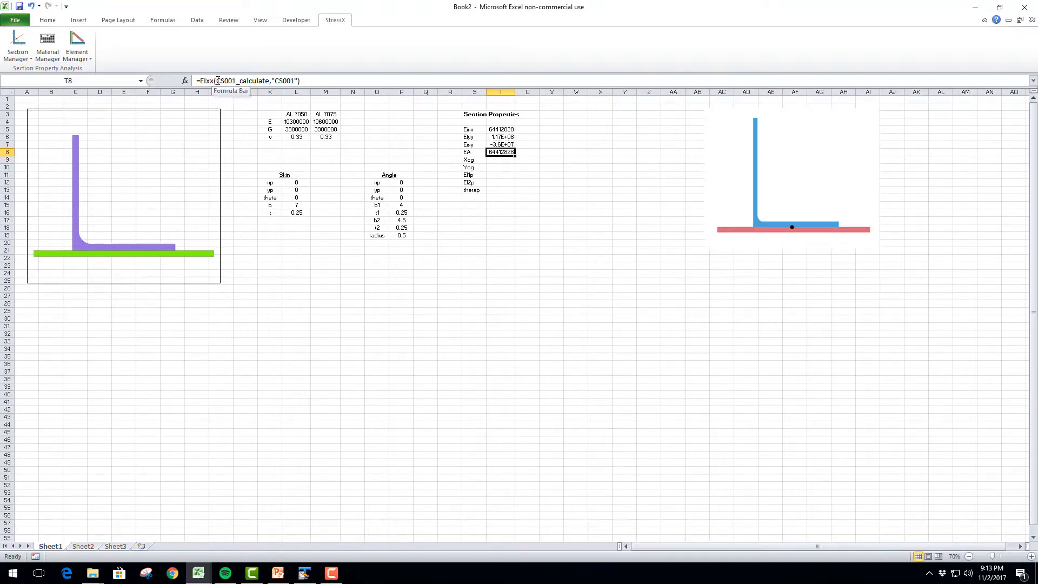
Change the function in cell T8's formula to EA, keeping its CS001 arguments
{"action": "left_click_drag", "start_coordinate": [211, 81], "coordinate": [204, 80]}
{"action": "key", "text": "BackSpace"}
{"action": "type", "text": "A"}
{"action": "key", "text": "Return"}
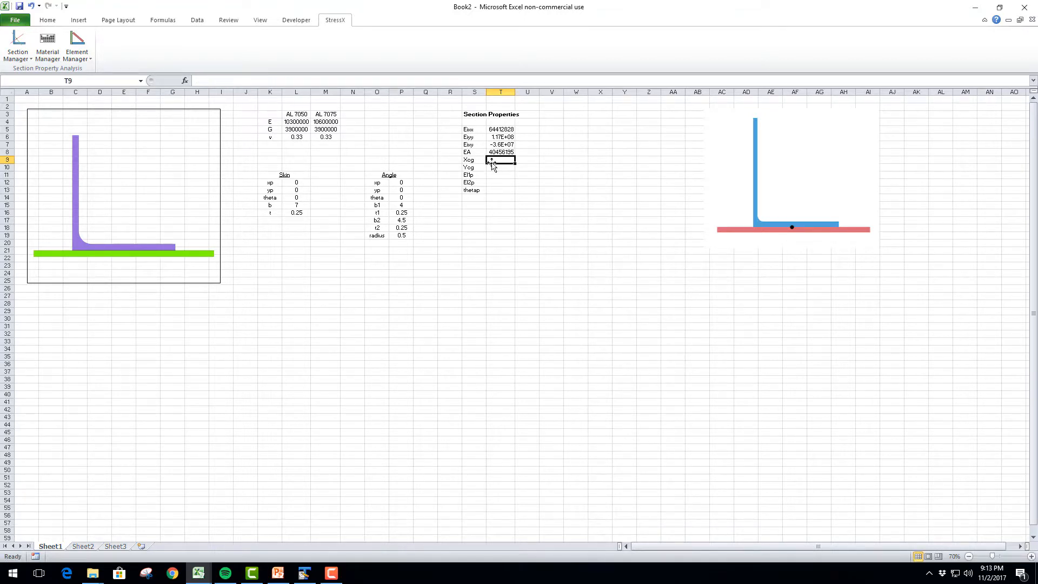
Paste the copied formula into T9 and T10 and change the functions to Xcg and Ycg respectively
{"action": "key", "text": "ctrl+v"}
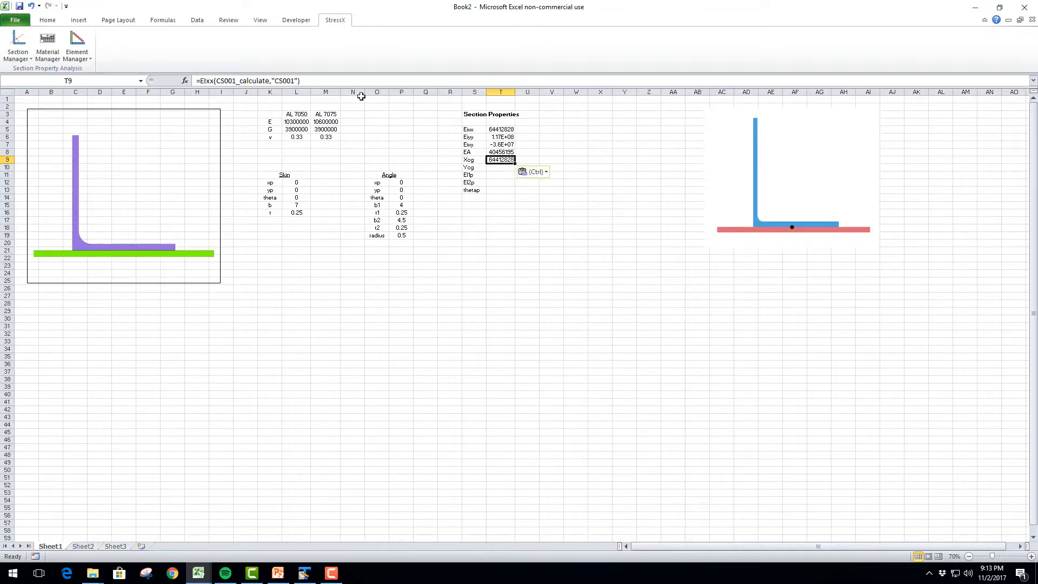
{"action": "left_click_drag", "start_coordinate": [214, 80], "coordinate": [200, 80]}
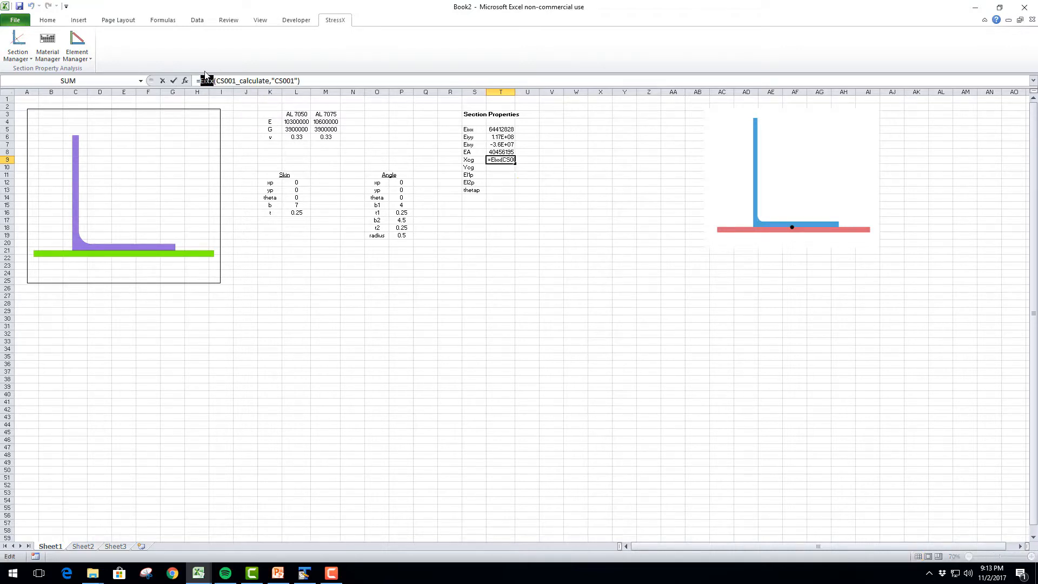
{"action": "type", "text": "Xcg"}
{"action": "key", "text": "Return"}
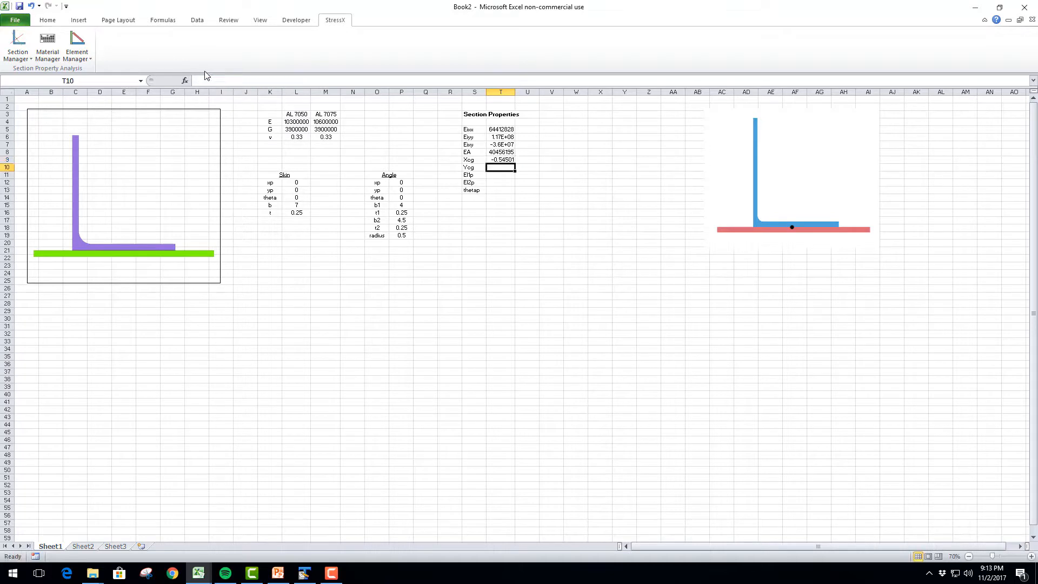
{"action": "key", "text": "ctrl+v"}
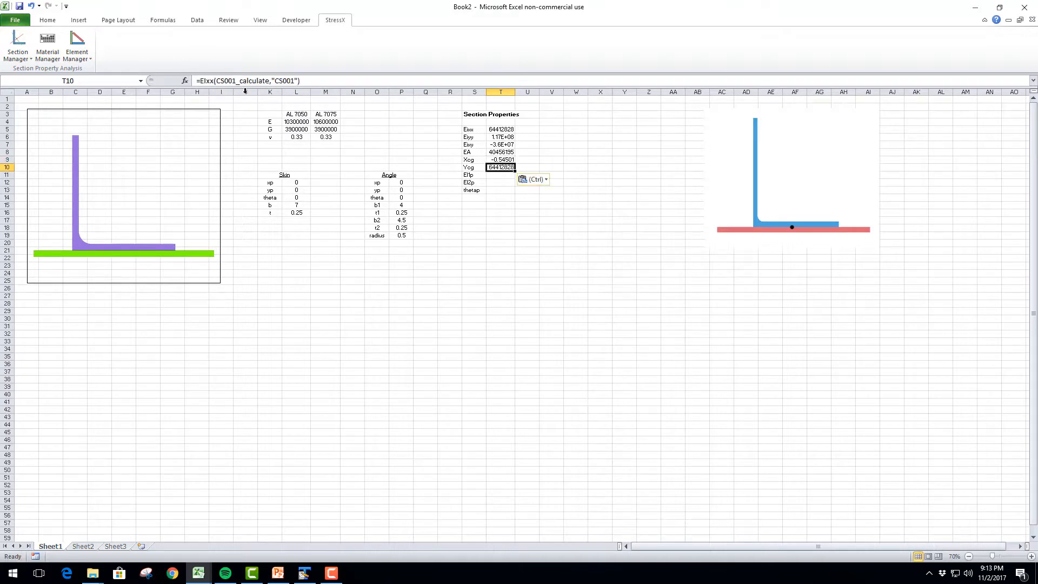
{"action": "double_click", "coordinate": [210, 81]}
{"action": "type", "text": "Ycg"}
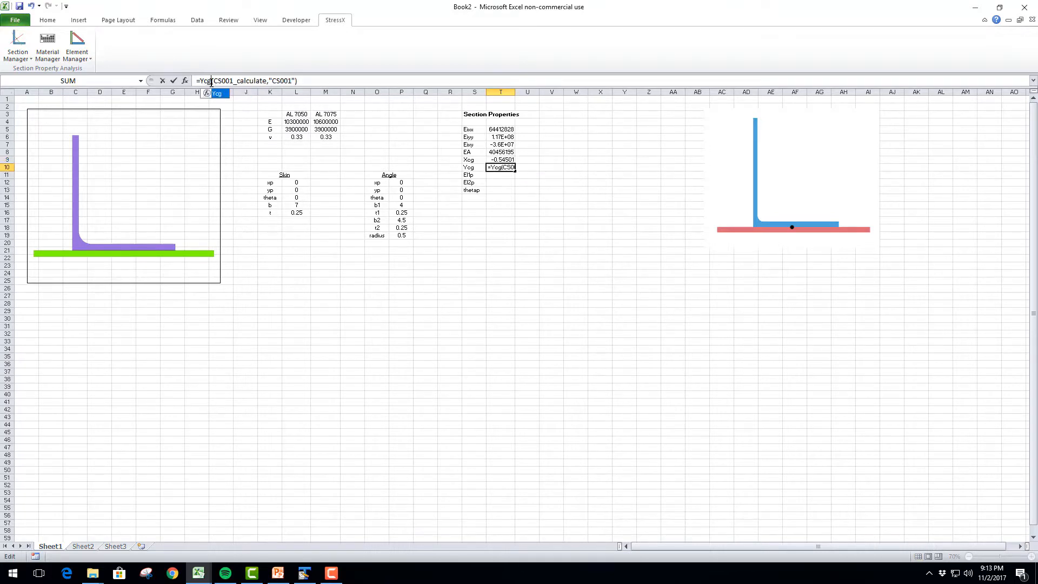
{"action": "key", "text": "Return"}
Paste the copied formula into T11 and T12 and change the functions to EI1p and EI2p respectively
{"action": "type", "text": "=EIxx(CS001_calculate,\"CS001\")"}
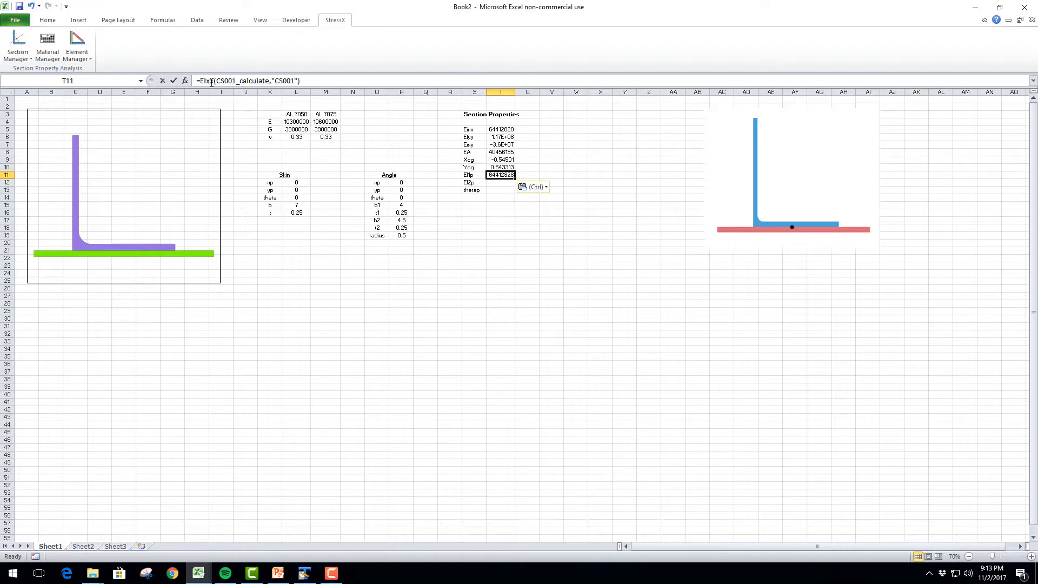
{"action": "double_click", "coordinate": [210, 81]}
{"action": "type", "text": "EI"}
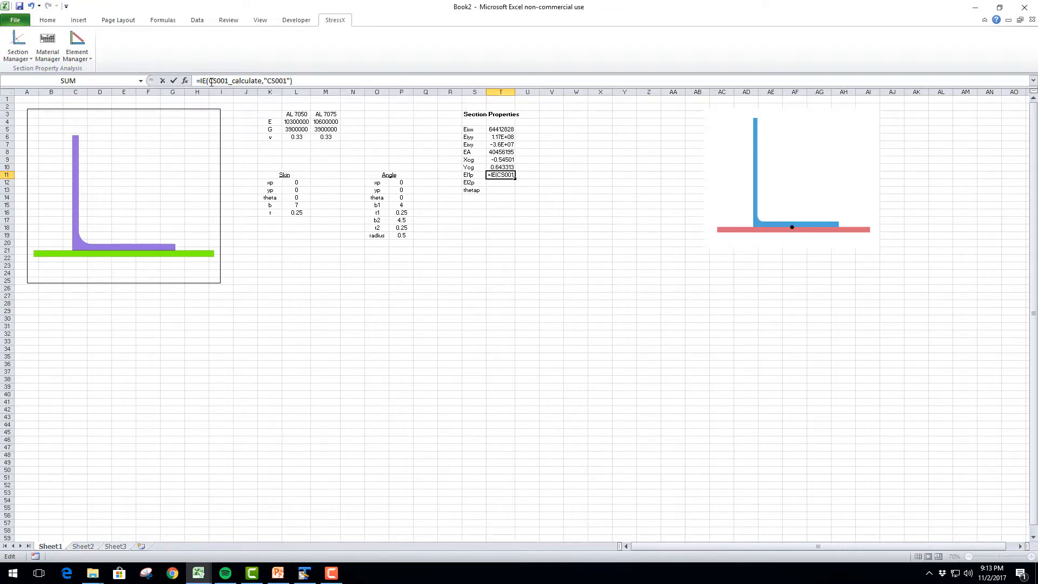
{"action": "type", "text": "1p"}
{"action": "key", "text": "Return"}
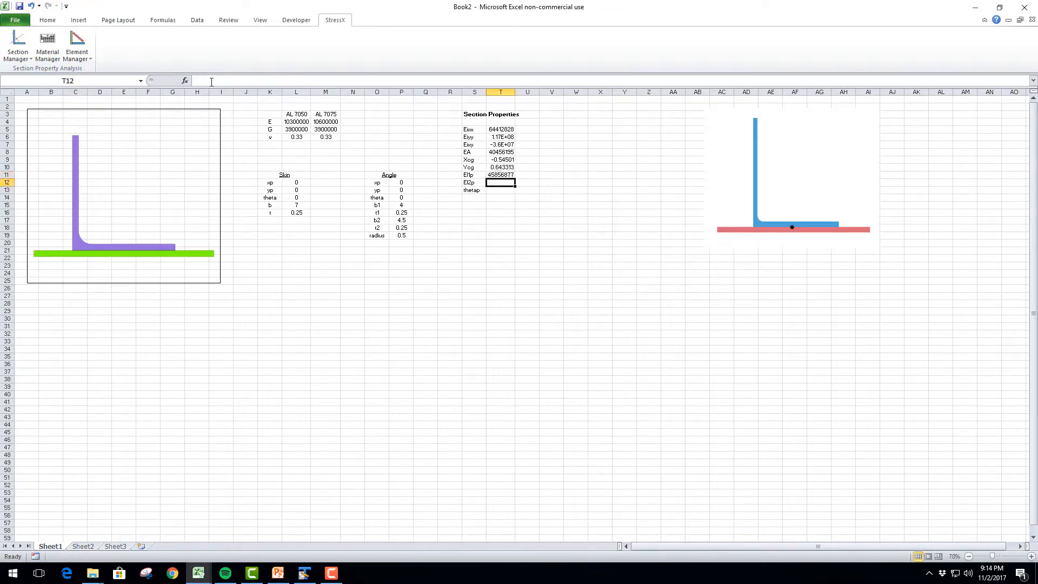
{"action": "type", "text": "=EIxx(CS001_calculate,\"CS001\")"}
{"action": "double_click", "coordinate": [208, 81]}
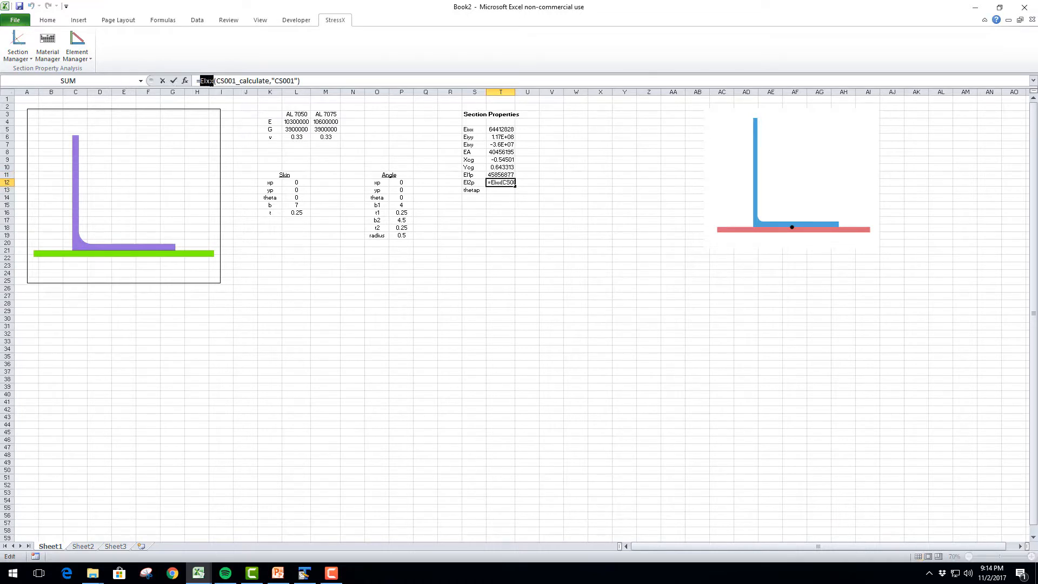
{"action": "type", "text": "EI2p"}
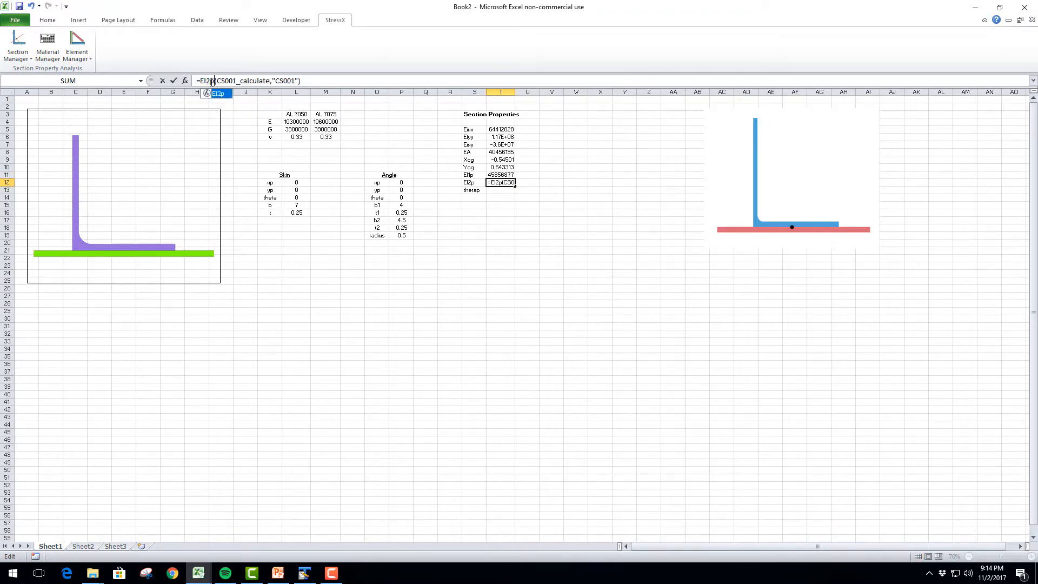
{"action": "key", "text": "Return"}
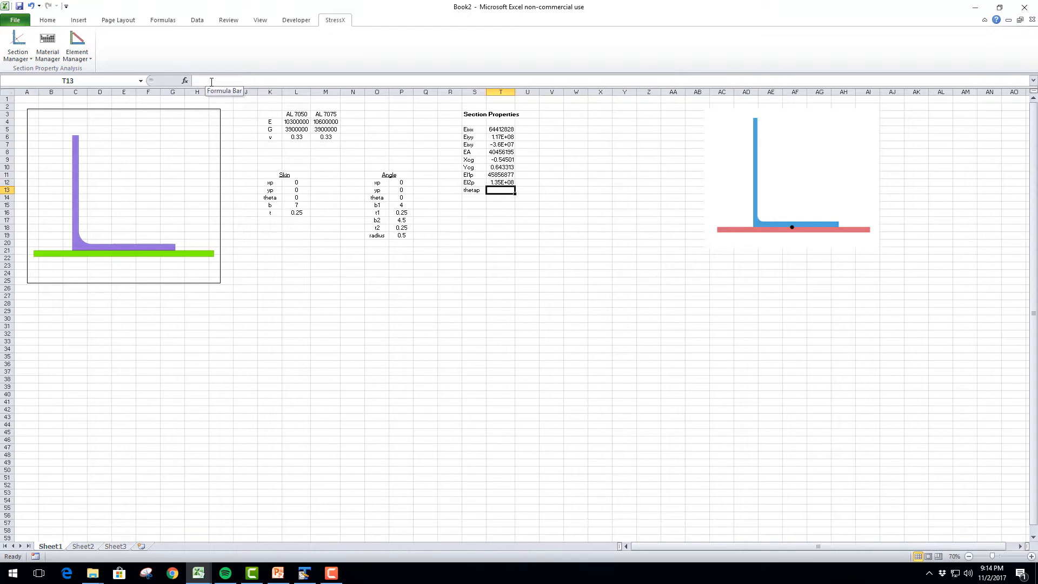
Paste the copied formula into T13 and change its function to thetap
{"action": "type", "text": "=EIxx(CS001_calculate,\"CS001\")"}
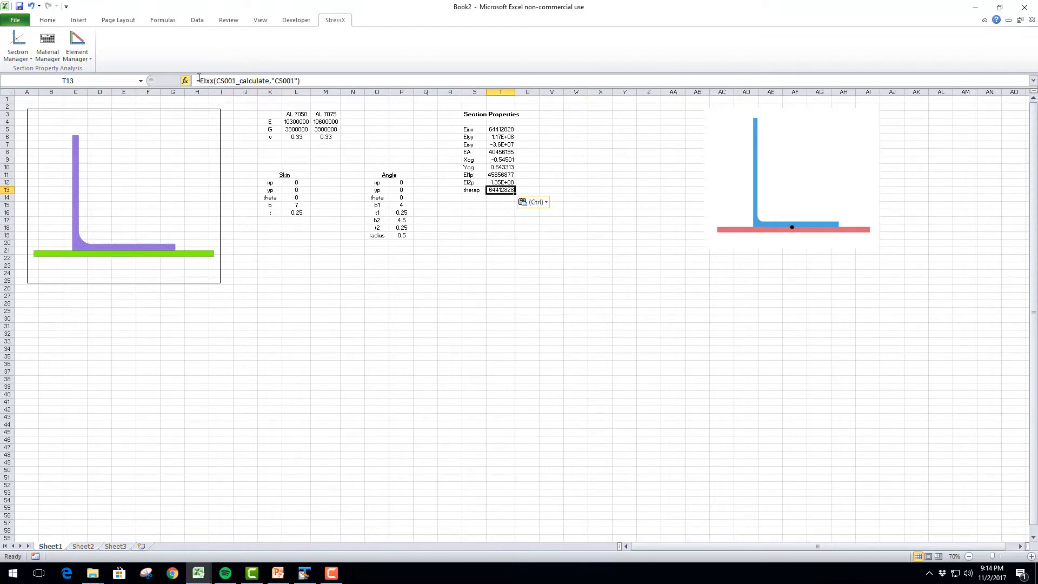
{"action": "double_click", "coordinate": [207, 81]}
{"action": "type", "text": "thetap"}
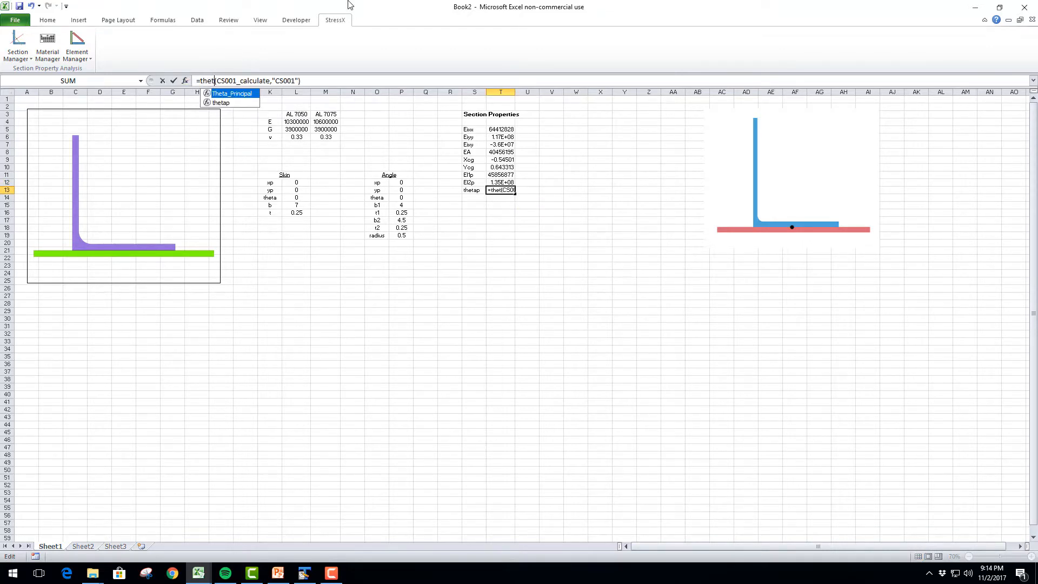
{"action": "key", "text": "Return"}
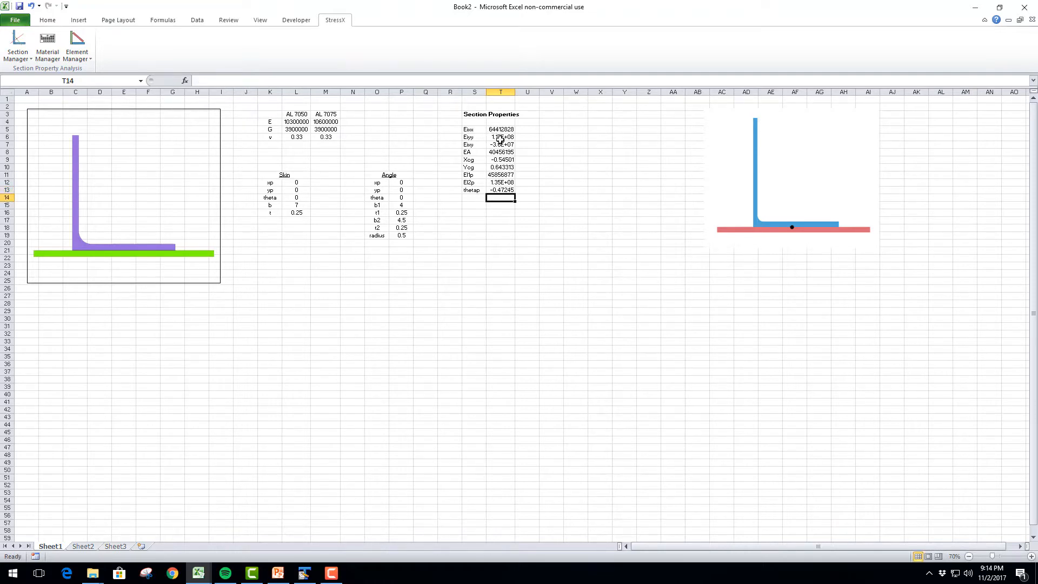
Wrap cell T13's thetap formula in DEGREES() and widen column T slightly to show more digits
{"action": "left_click", "coordinate": [500, 188]}
{"action": "left_click", "coordinate": [201, 80]}
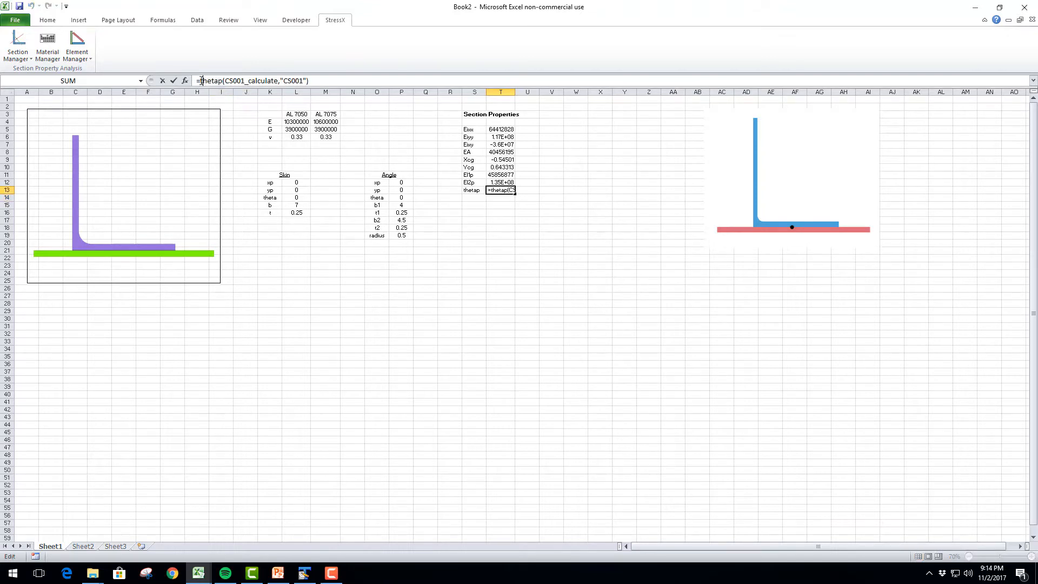
{"action": "type", "text": "degrees("}
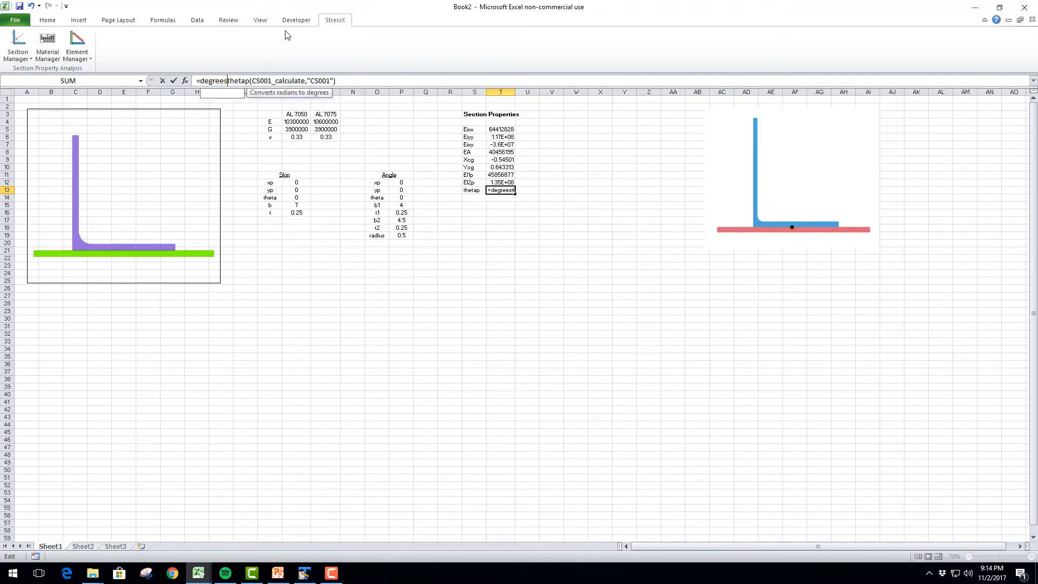
{"action": "left_click", "coordinate": [357, 81]}
{"action": "type", "text": ")"}
{"action": "key", "text": "Return"}
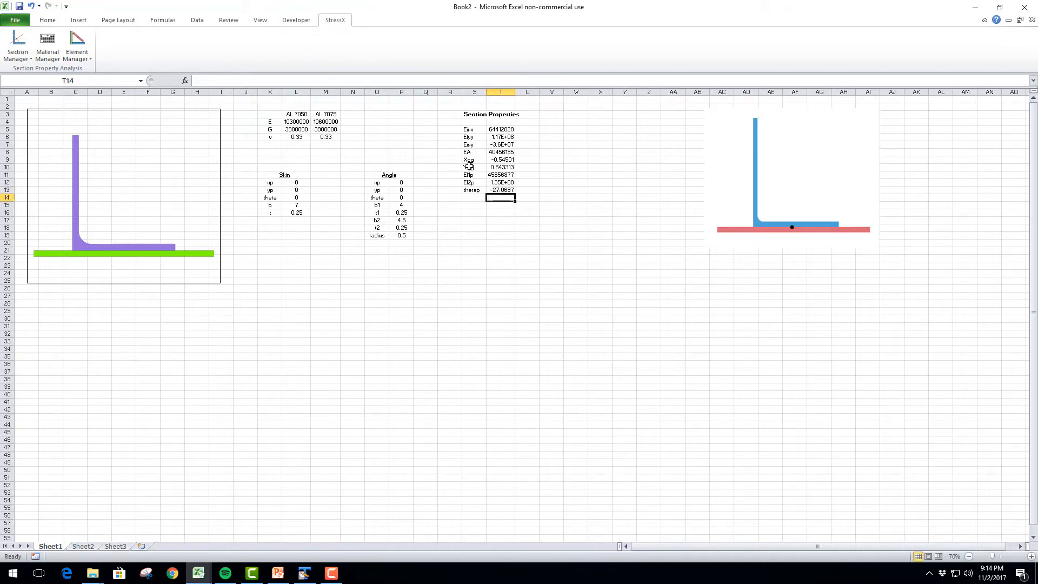
{"action": "left_click", "coordinate": [503, 190]}
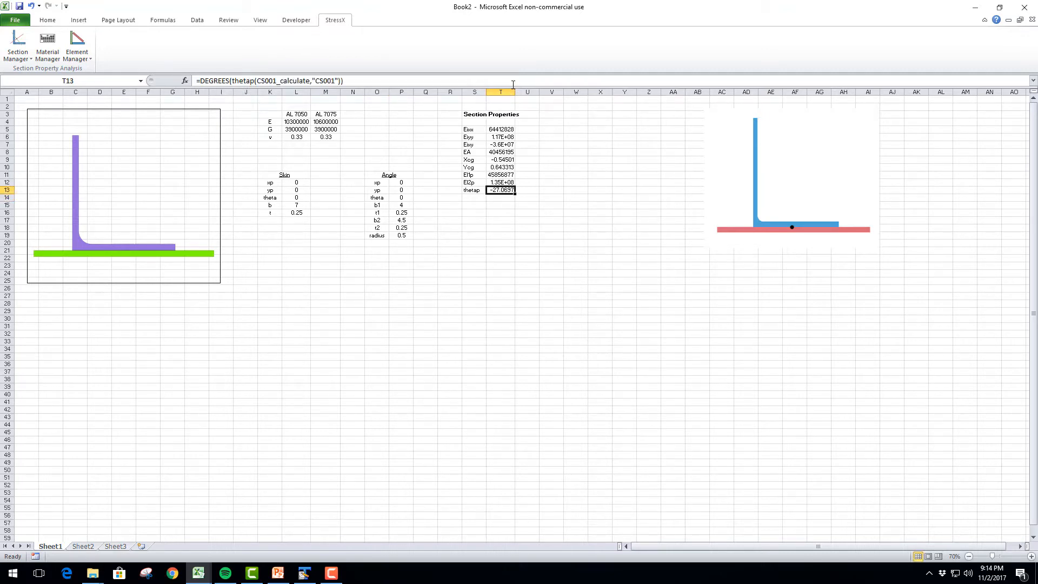
{"action": "left_click_drag", "start_coordinate": [515, 93], "coordinate": [521, 95]}
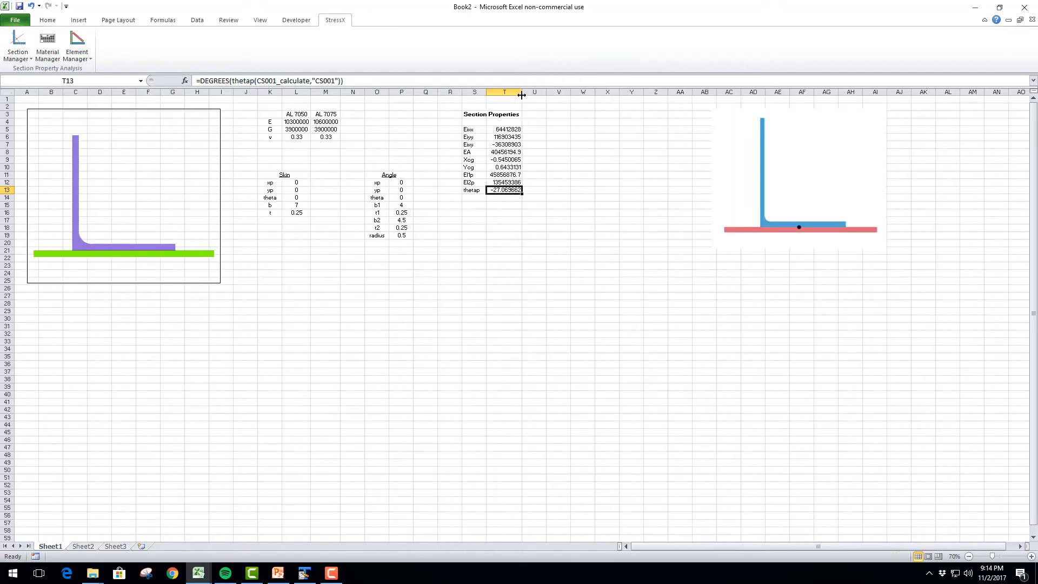
Examine the material modulus, the section property cells and the xp, yp and theta inputs of the skin and angle
{"action": "left_click", "coordinate": [302, 122]}
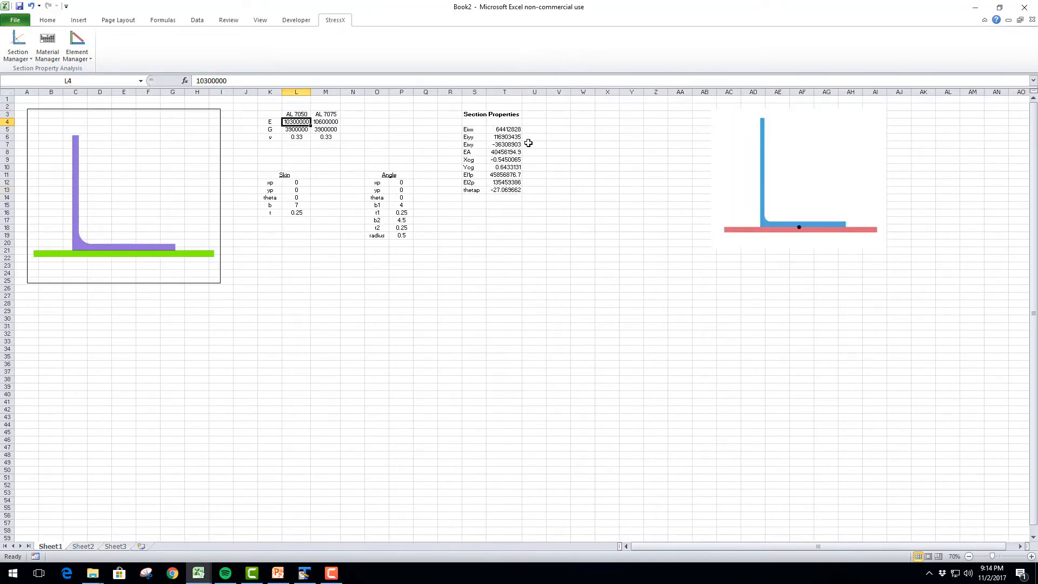
{"action": "left_click", "coordinate": [510, 130]}
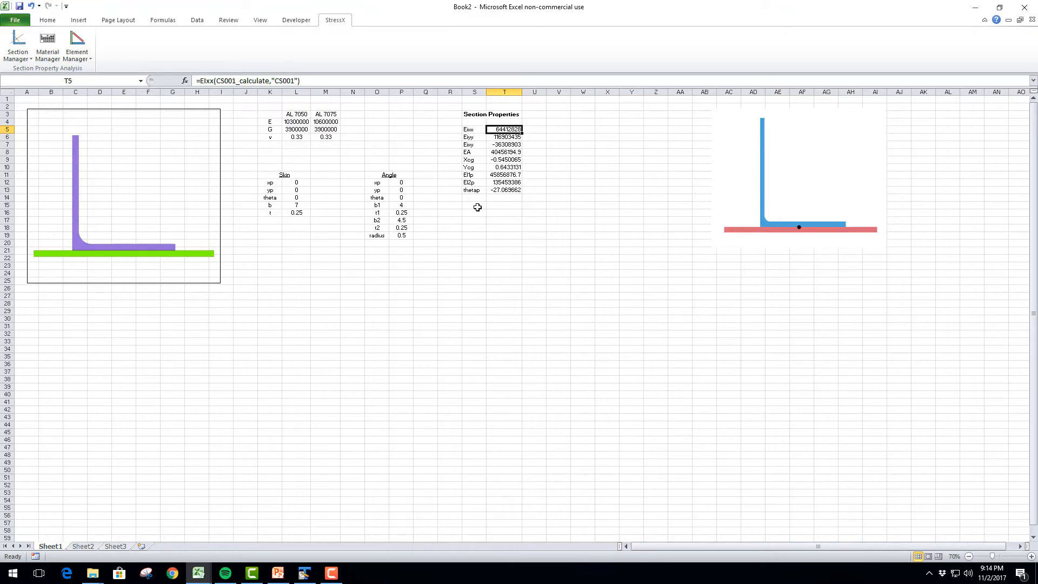
{"action": "left_click", "coordinate": [474, 188], "text": "shift"}
{"action": "left_click", "coordinate": [473, 189]}
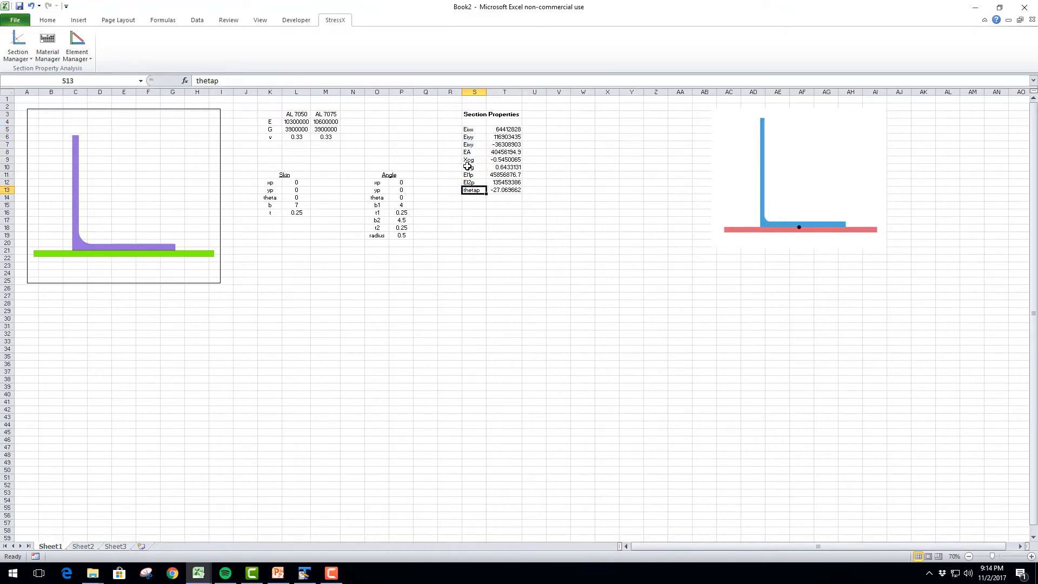
{"action": "left_click", "coordinate": [475, 132]}
{"action": "left_click", "coordinate": [475, 122]}
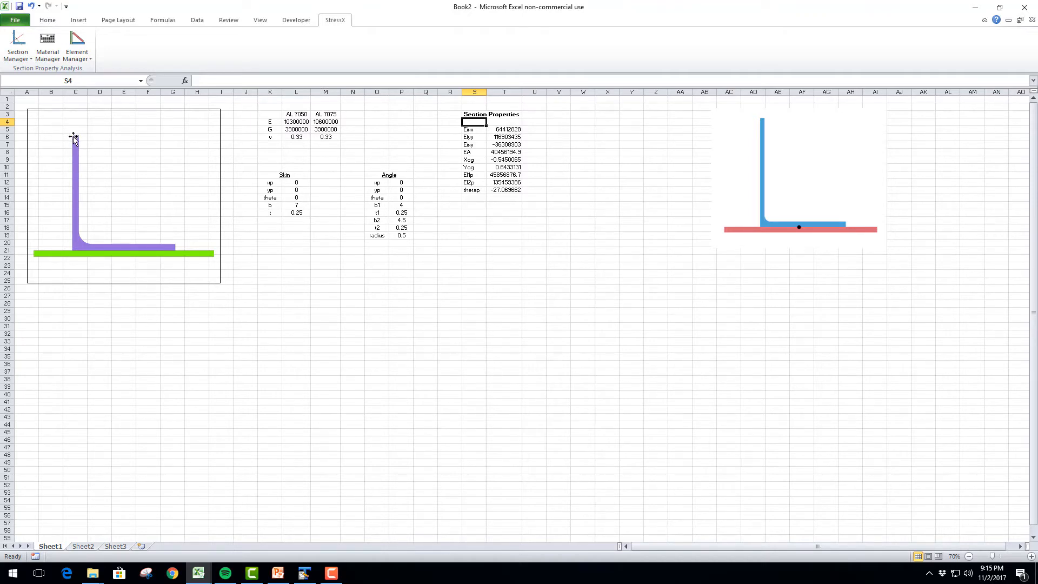
{"action": "left_click", "coordinate": [474, 204]}
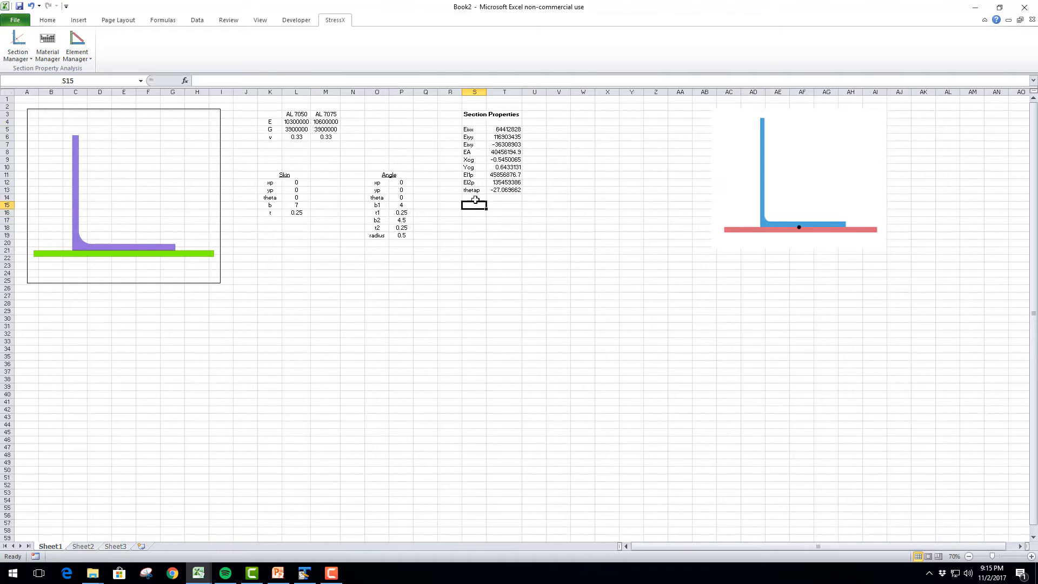
{"action": "left_click", "coordinate": [474, 213]}
{"action": "left_click", "coordinate": [301, 181]}
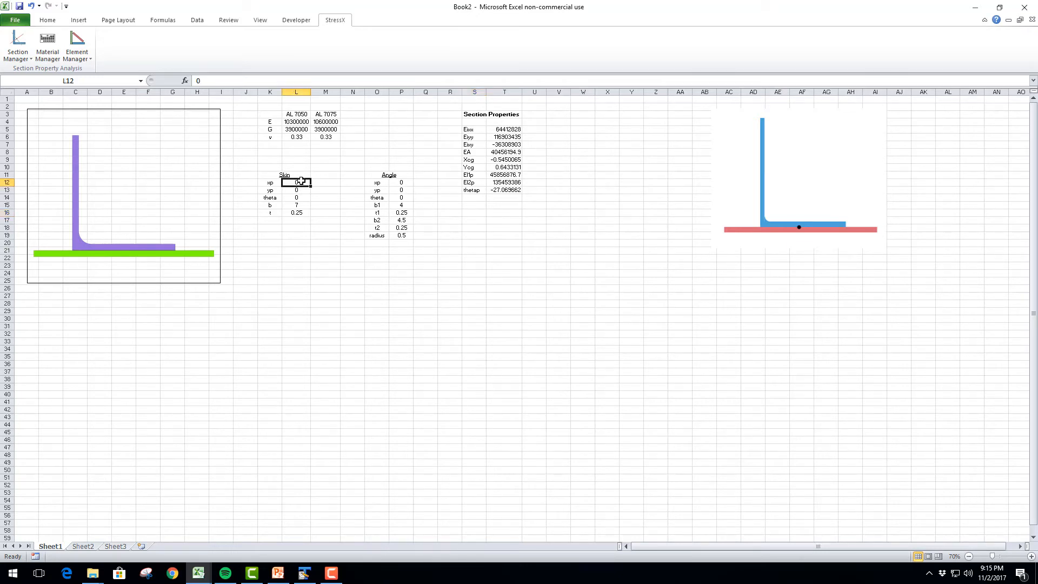
{"action": "left_click", "coordinate": [400, 190]}
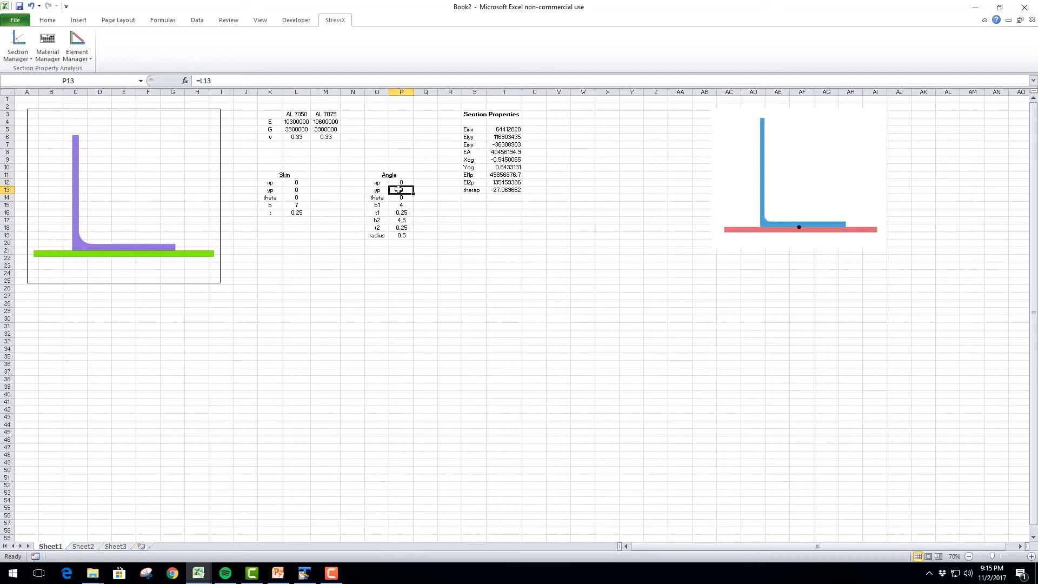
{"action": "left_click", "coordinate": [306, 197]}
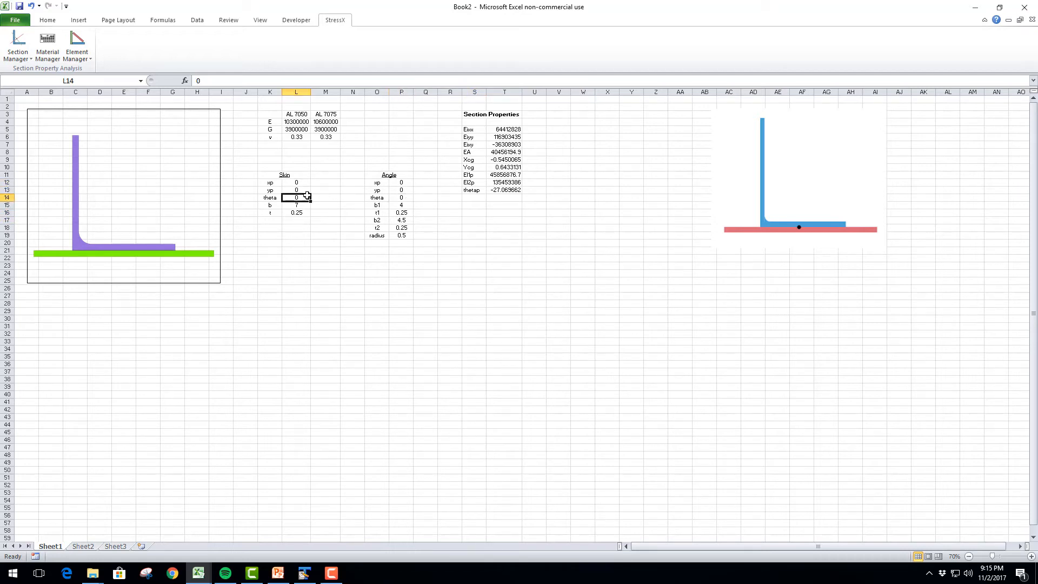
Test the cell link by setting the angle's b1 in P15 to 5, and return it to 4
{"action": "left_click", "coordinate": [398, 204]}
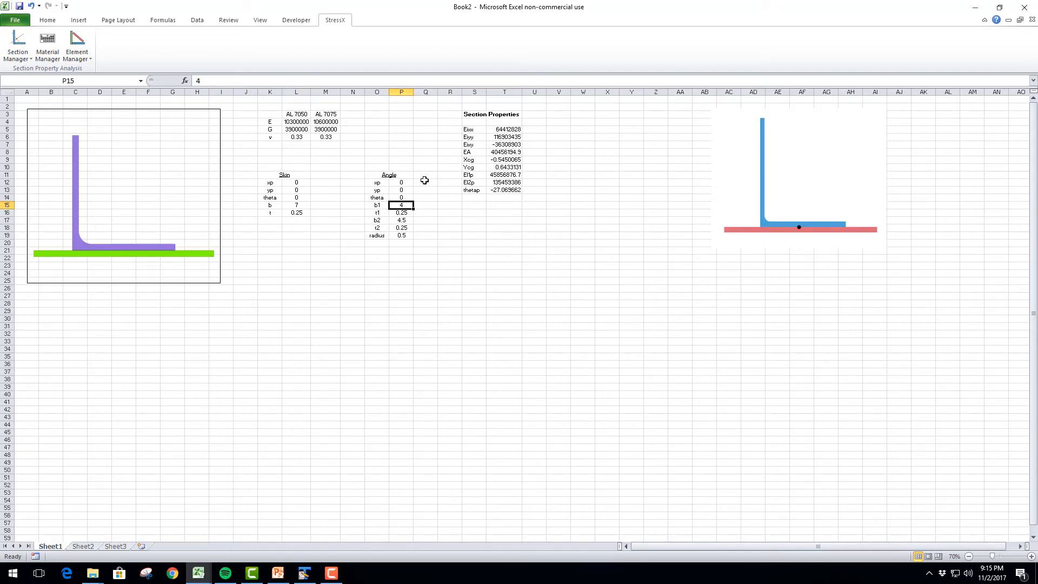
{"action": "type", "text": "5"}
{"action": "key", "text": "ctrl+Return"}
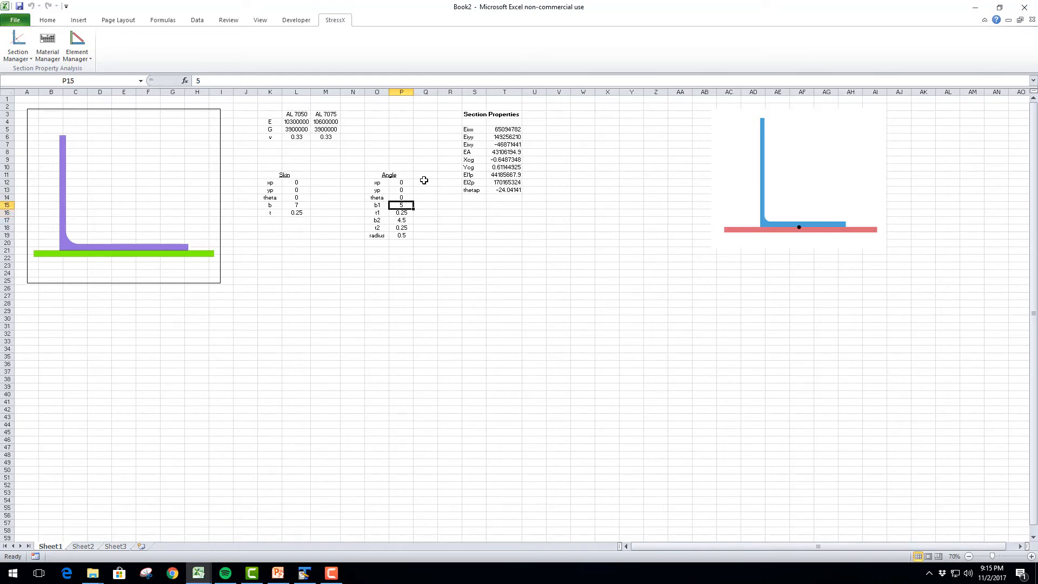
{"action": "type", "text": "4"}
{"action": "key", "text": "Return"}
{"action": "key", "text": "Up"}
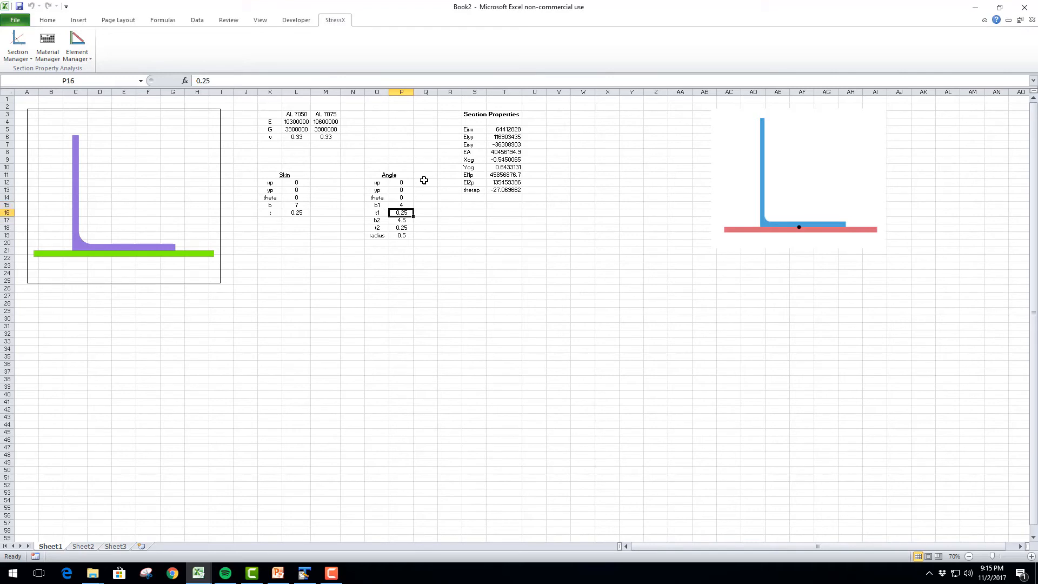
{"action": "key", "text": "Left"}
{"action": "key", "text": "Left"}
{"action": "key", "text": "Left"}
{"action": "key", "text": "Left"}
{"action": "key", "text": "Left"}
{"action": "key", "text": "Up"}
{"action": "key", "text": "Right"}
{"action": "key", "text": "Right"}
{"action": "key", "text": "Right"}
{"action": "key", "text": "Right"}
{"action": "key", "text": "Right"}
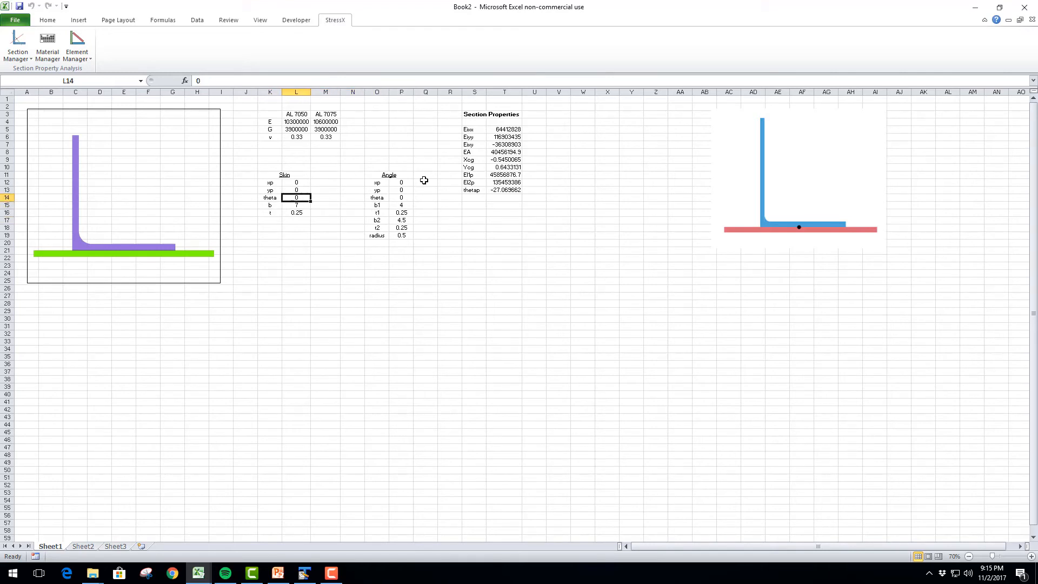
{"action": "key", "text": "Down"}
{"action": "key", "text": "Left"}
{"action": "key", "text": "Left"}
{"action": "key", "text": "Left"}
{"action": "key", "text": "Left"}
{"action": "key", "text": "Left"}
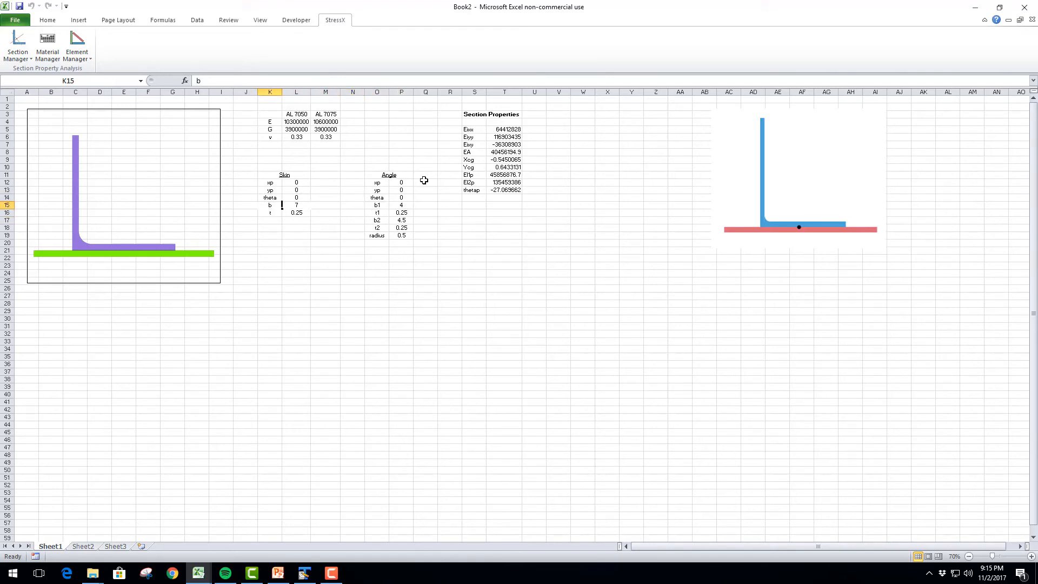
{"action": "key", "text": "Up"}
{"action": "key", "text": "Right"}
{"action": "key", "text": "Right"}
{"action": "key", "text": "Right"}
{"action": "key", "text": "Right"}
{"action": "key", "text": "Right"}
{"action": "key", "text": "Down"}
{"action": "key", "text": "Left"}
{"action": "key", "text": "Right"}
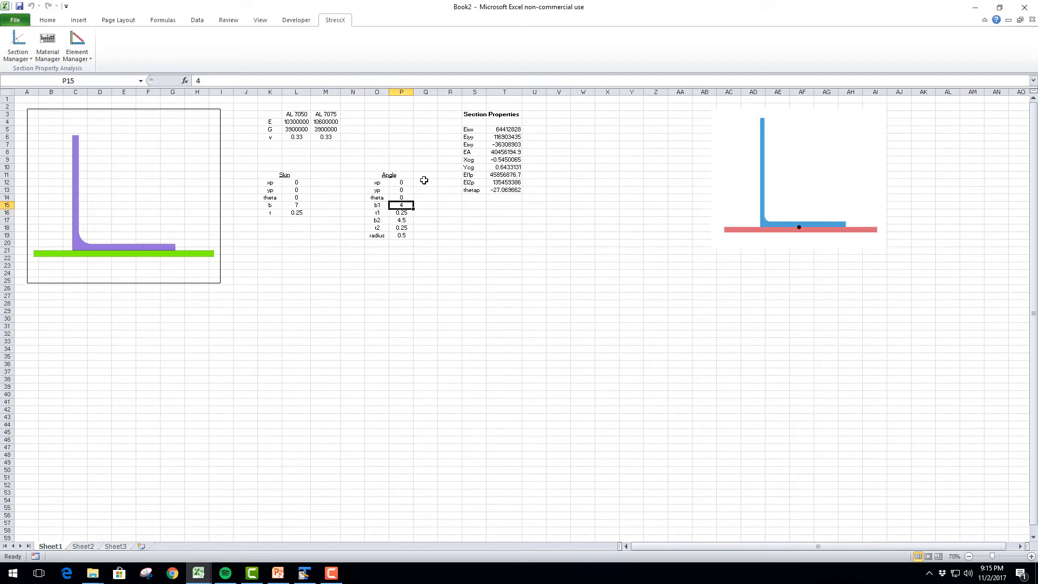